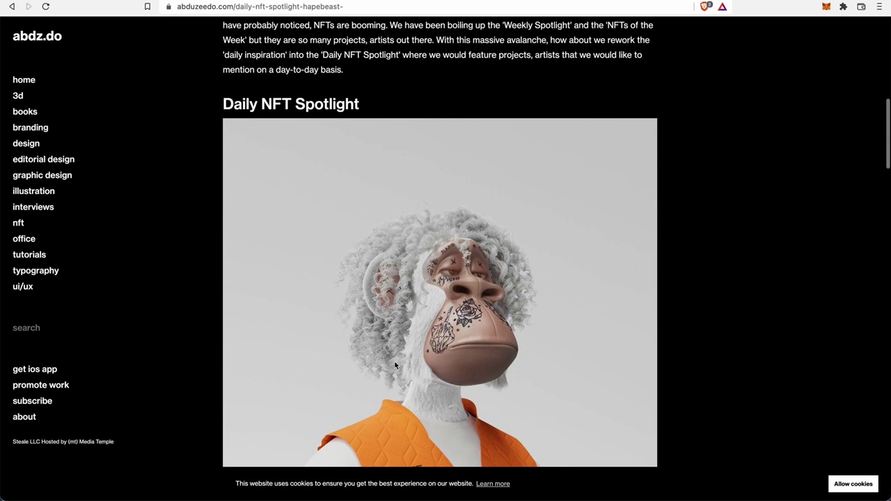
Capture a region screenshot of the Daily NFT Spotlight article, including the sidebar navigation, heading and most of the ape image.
{"action": "key", "text": "super+shift"}
{"action": "key", "text": "super+shift+4"}
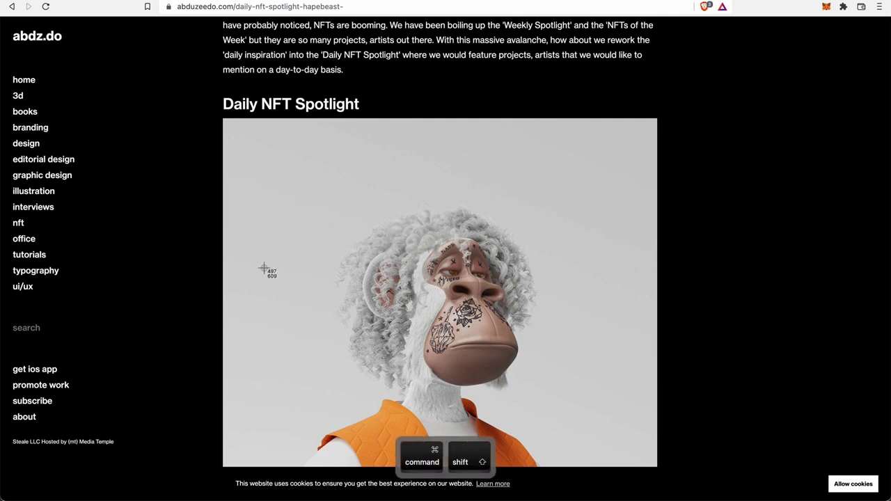
{"action": "left_click_drag", "start_coordinate": [0, 0], "coordinate": [717, 409]}
{"action": "mouse_move", "coordinate": [42, 487]}
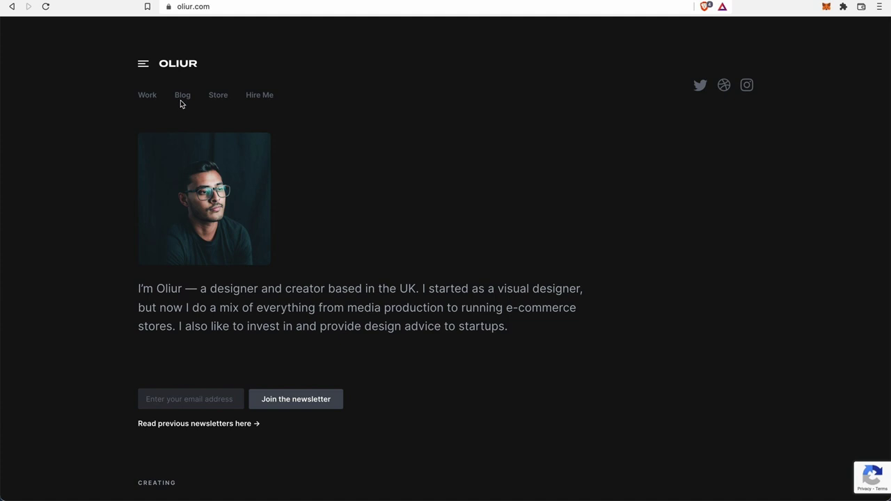
Open the Blog page of the designer's portfolio site and capture a screenshot of the header and first row of posts.
{"action": "left_click", "coordinate": [152, 96]}
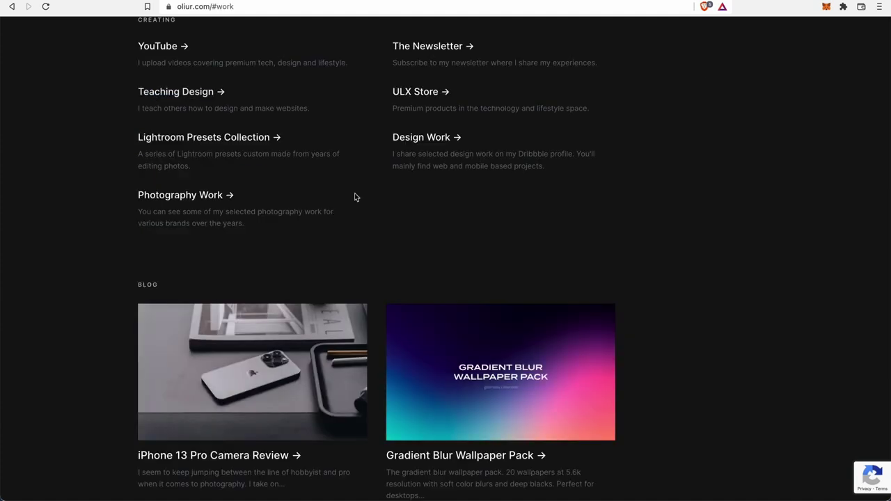
{"action": "scroll", "coordinate": [293, 132], "scroll_direction": "up", "scroll_amount": 10}
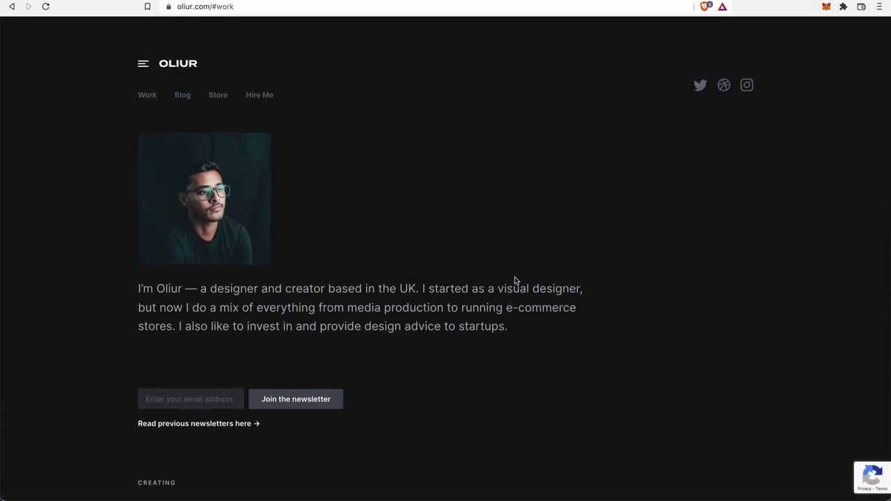
{"action": "left_click", "coordinate": [189, 100]}
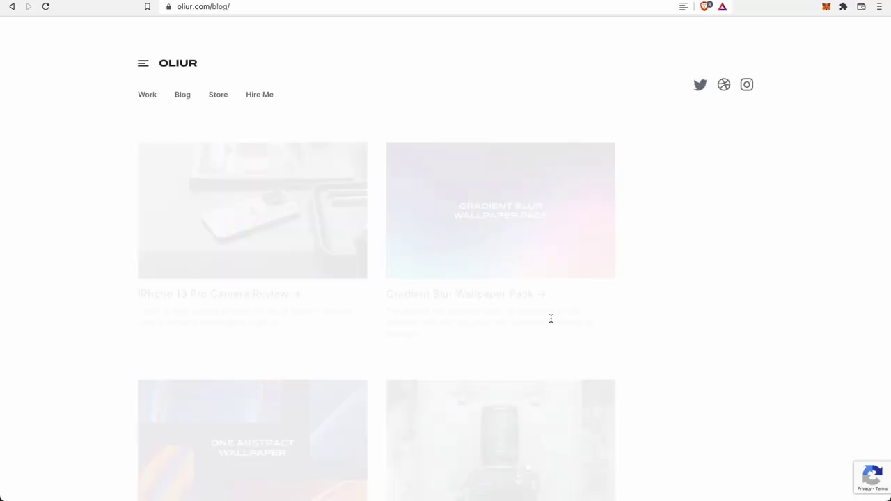
{"action": "key", "text": "super+shift"}
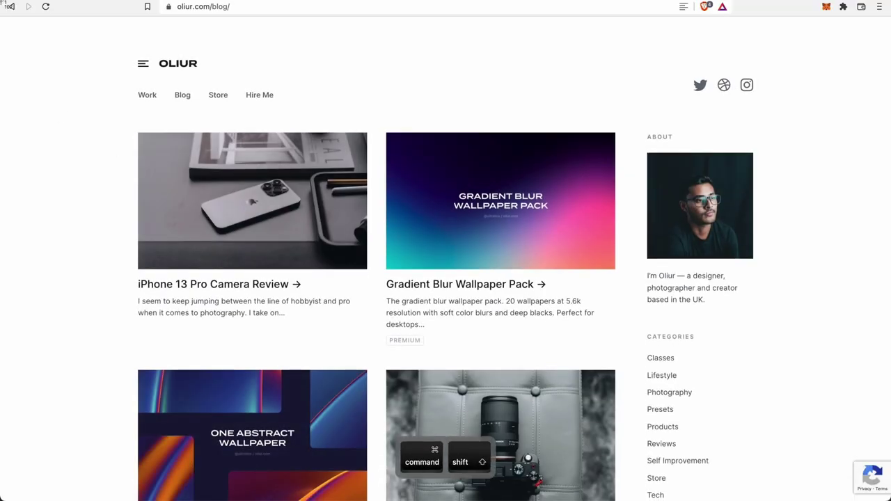
{"action": "left_click_drag", "start_coordinate": [2, 4], "coordinate": [638, 350]}
Open the Gradient Blur Wallpaper Pack post and capture a screenshot of the article with its sidebar.
{"action": "left_click", "coordinate": [512, 194]}
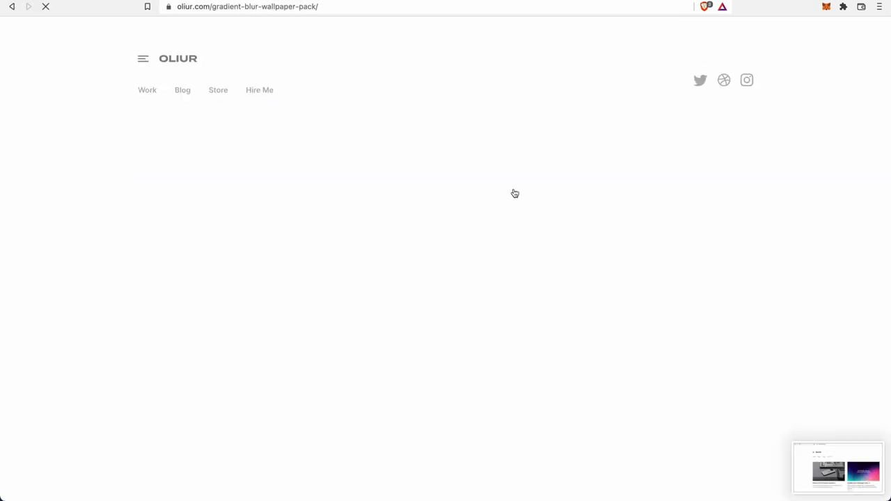
{"action": "key", "text": "super+shift+4"}
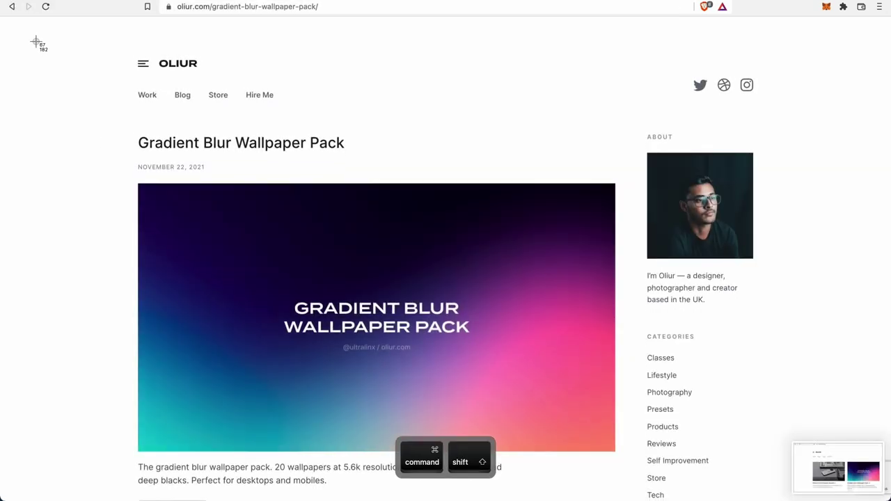
{"action": "left_click_drag", "start_coordinate": [3, 5], "coordinate": [811, 500]}
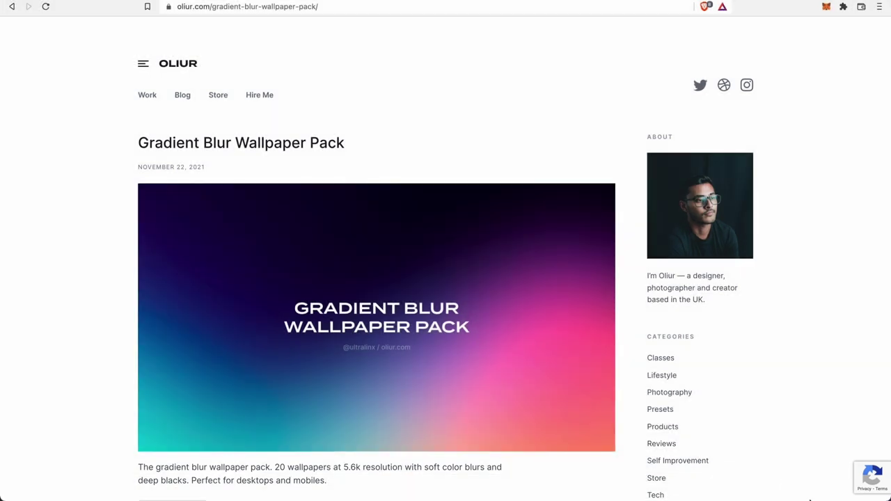
Switch to Figma and add the three newest desktop screenshots to the Inspo page, placed below Frame 1 and starting at its left edge.
{"action": "left_click", "coordinate": [234, 479]}
{"action": "left_click", "coordinate": [190, 479]}
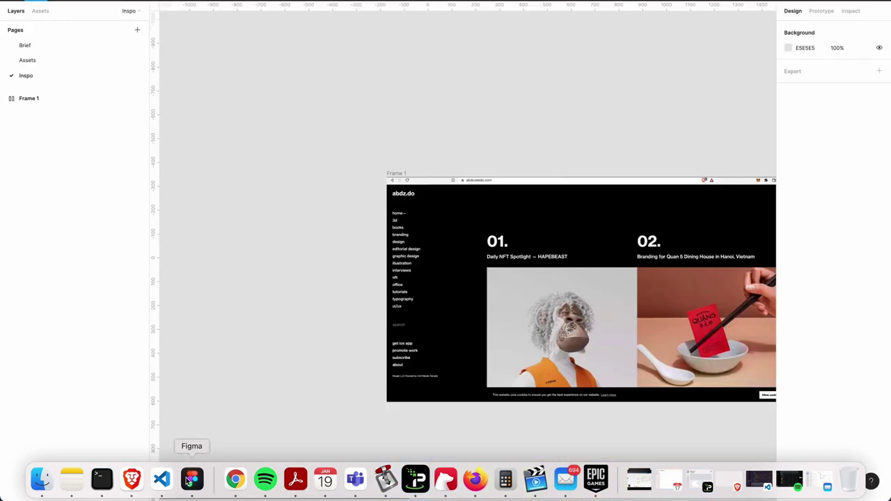
{"action": "key", "text": "minus"}
{"action": "key", "text": "minus"}
{"action": "scroll", "coordinate": [287, 263], "scroll_direction": "right", "scroll_amount": 5}
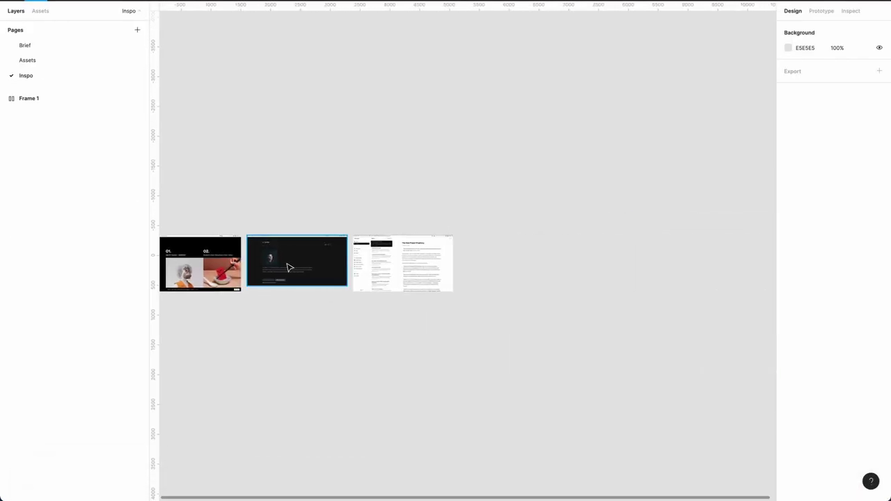
{"action": "scroll", "coordinate": [287, 334], "scroll_direction": "left", "scroll_amount": 2}
{"action": "mouse_move", "coordinate": [159, 495]}
{"action": "left_click", "coordinate": [40, 488]}
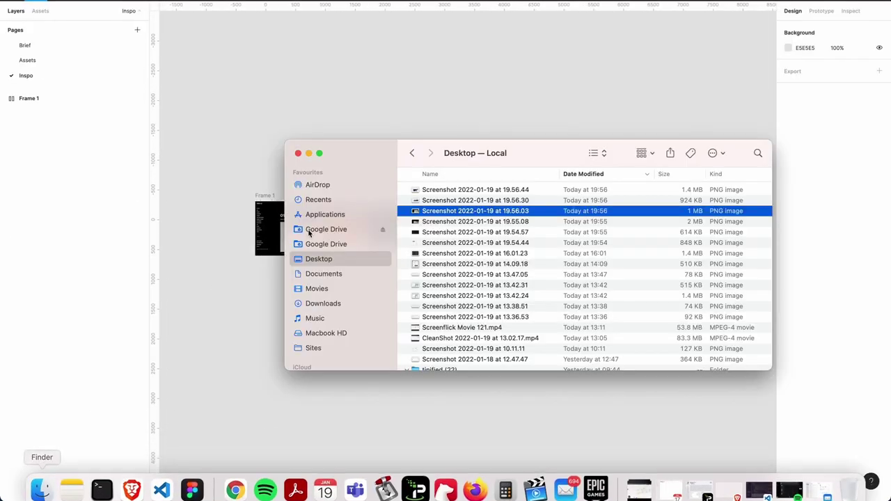
{"action": "left_click_drag", "start_coordinate": [515, 152], "coordinate": [487, 336]}
{"action": "left_click", "coordinate": [445, 373], "text": "shift"}
{"action": "left_click_drag", "start_coordinate": [446, 373], "coordinate": [437, 289]}
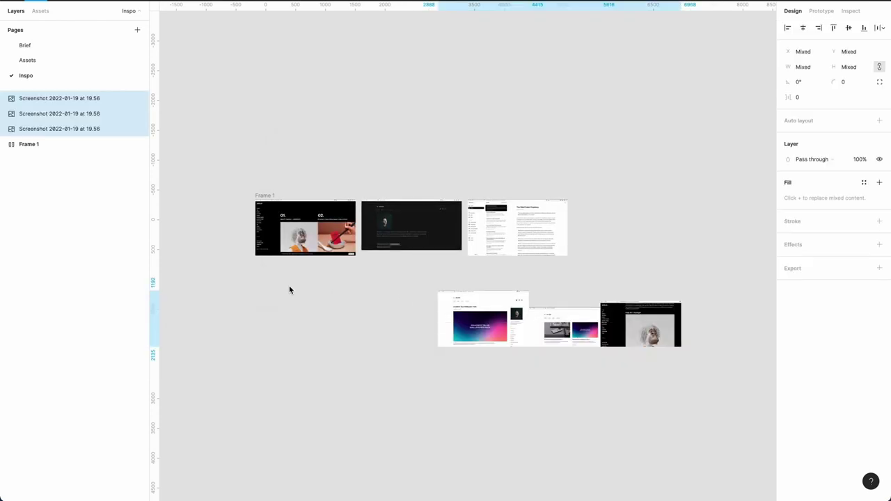
{"action": "left_click_drag", "start_coordinate": [490, 307], "coordinate": [301, 292]}
{"action": "left_click", "coordinate": [264, 376]}
Examine the layouts in the abdz.do homepage and Gradient Blur Wallpaper Pack screenshots on the Inspo page.
{"action": "scroll", "coordinate": [265, 376], "scroll_direction": "up", "scroll_amount": 10}
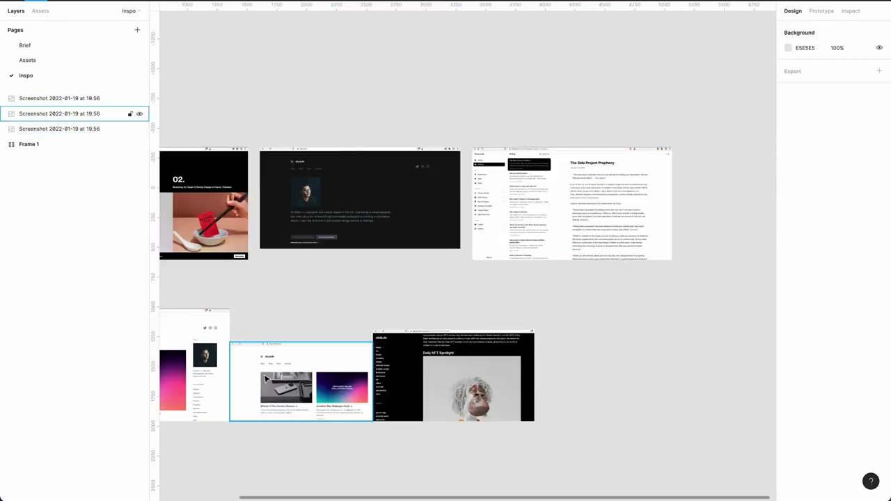
{"action": "scroll", "coordinate": [264, 379], "scroll_direction": "up", "scroll_amount": 5}
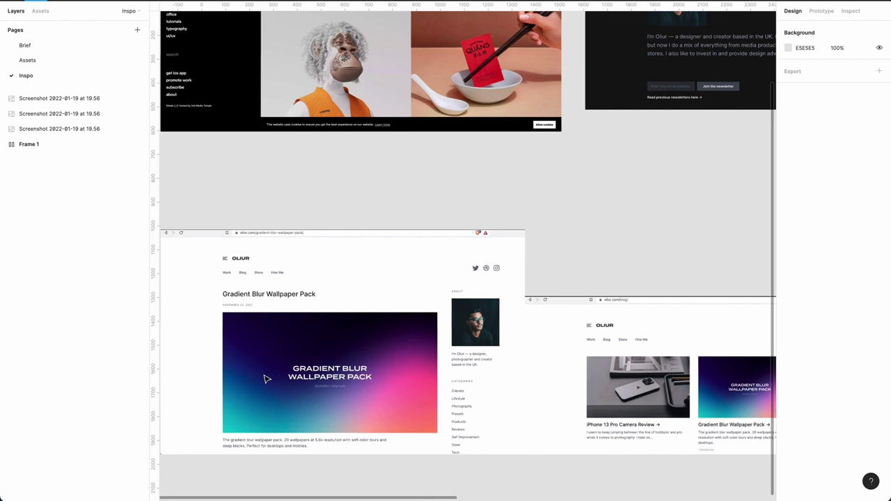
{"action": "scroll", "coordinate": [264, 379], "scroll_direction": "down", "scroll_amount": 10}
{"action": "scroll", "coordinate": [264, 379], "scroll_direction": "up", "scroll_amount": 10}
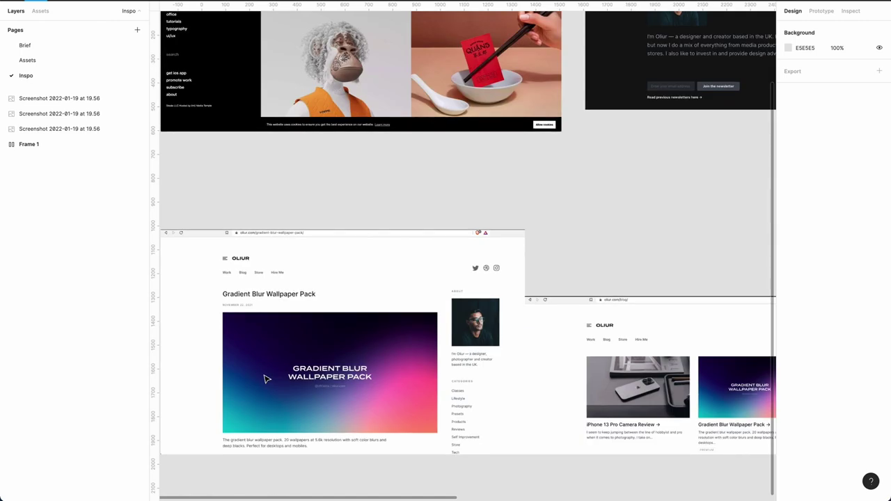
{"action": "scroll", "coordinate": [264, 379], "scroll_direction": "up", "scroll_amount": 5}
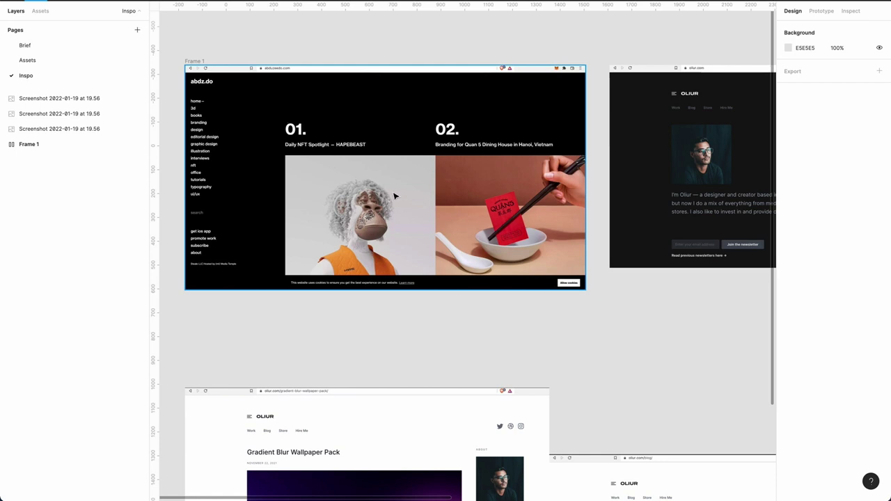
{"action": "scroll", "coordinate": [360, 216], "scroll_direction": "down", "scroll_amount": 4}
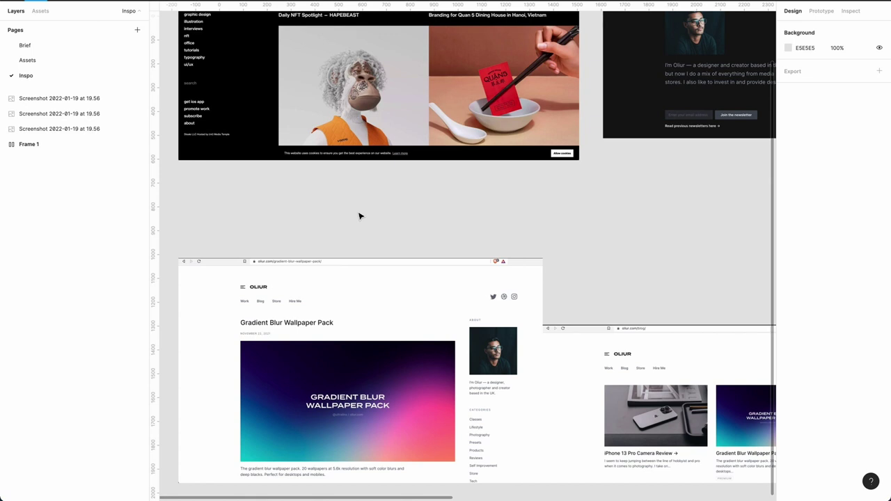
{"action": "scroll", "coordinate": [360, 216], "scroll_direction": "up", "scroll_amount": 3}
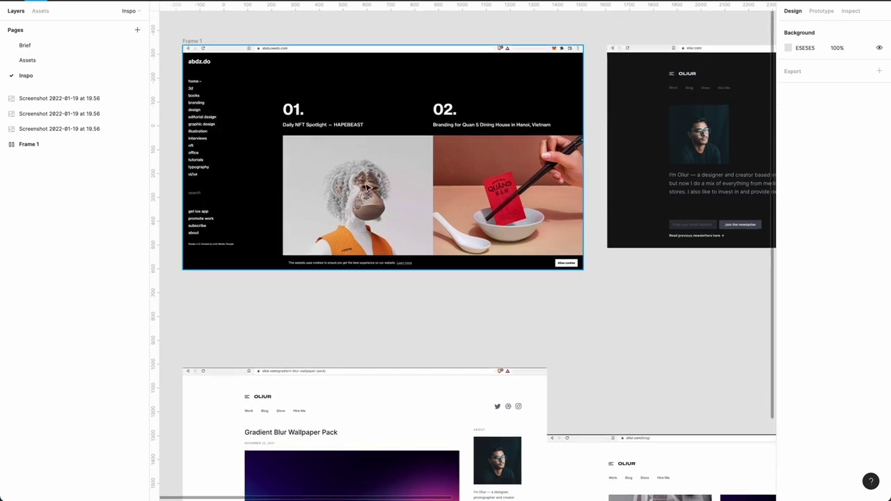
{"action": "scroll", "coordinate": [364, 297], "scroll_direction": "down", "scroll_amount": 3}
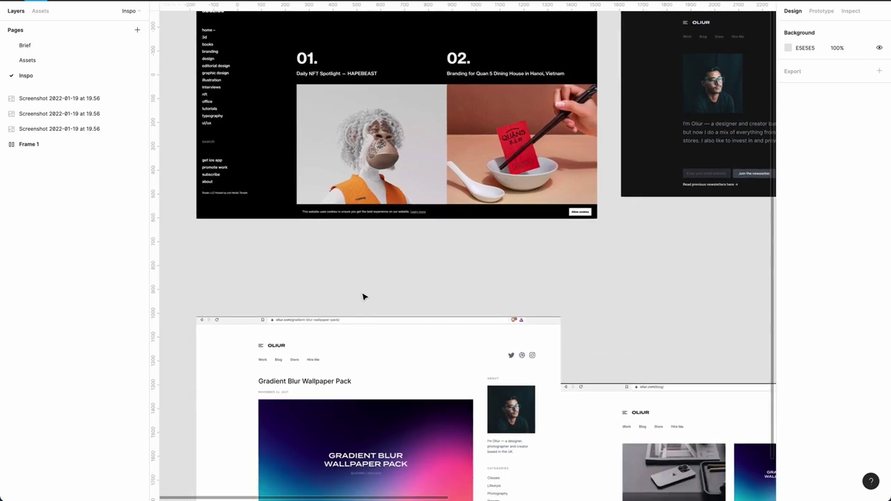
{"action": "scroll", "coordinate": [369, 311], "scroll_direction": "down", "scroll_amount": 3}
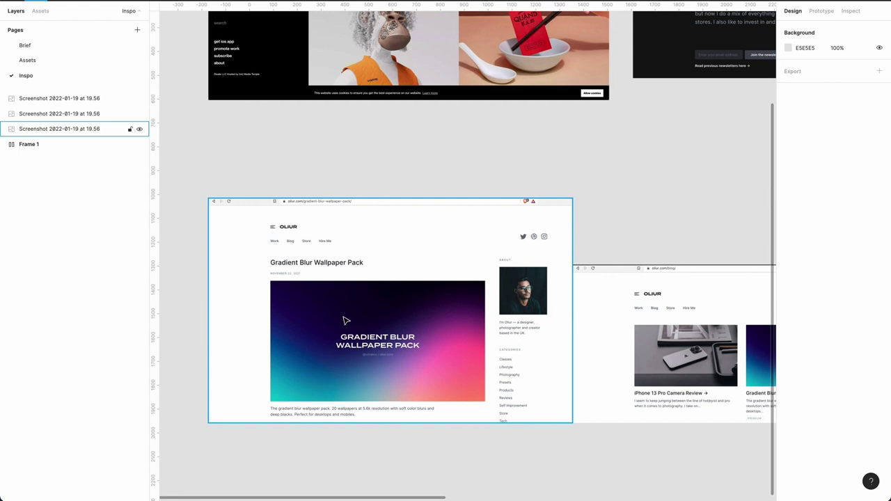
Add a new page to the file and name it Design.
{"action": "scroll", "coordinate": [345, 320], "scroll_direction": "right", "scroll_amount": 5}
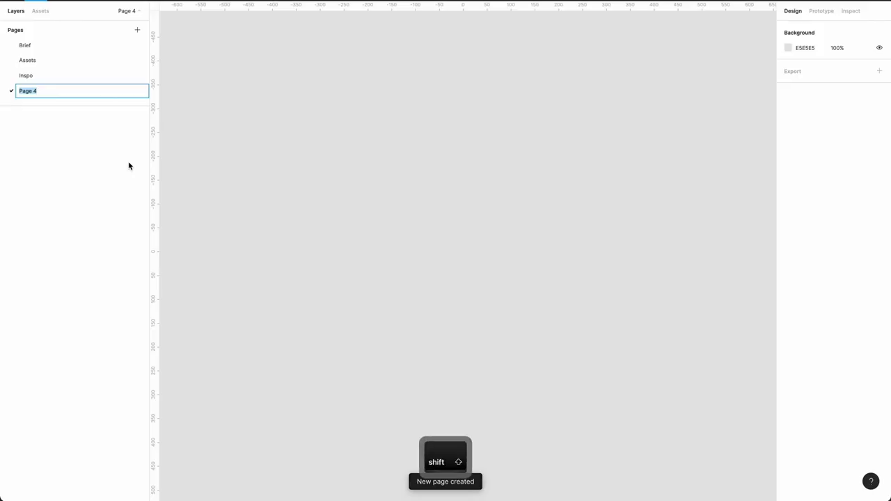
{"action": "type", "text": "Design"}
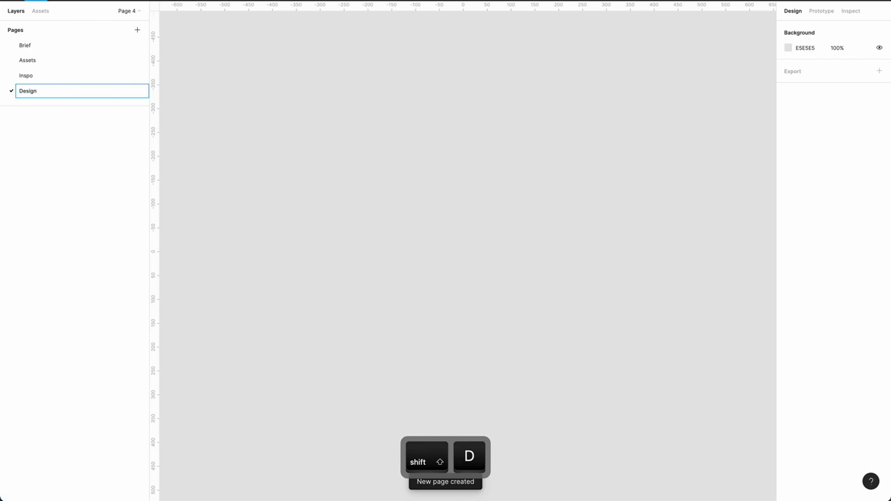
{"action": "key", "text": "Return"}
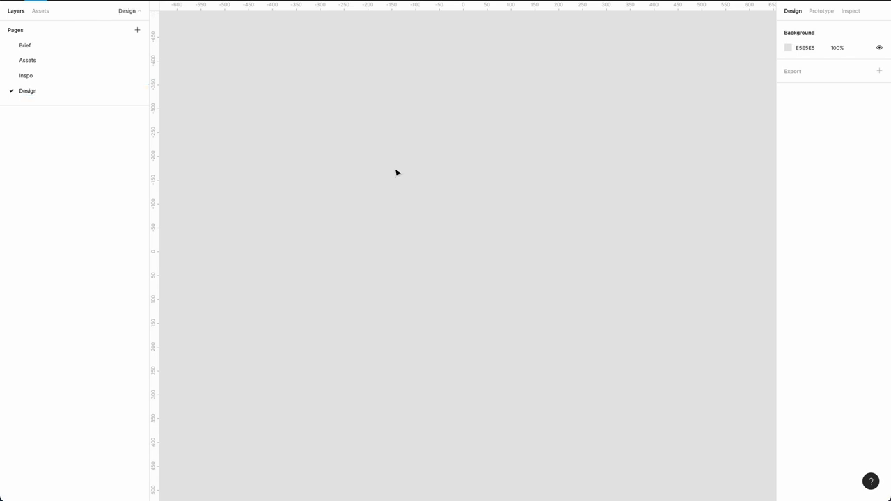
Copy the abdz.do homepage screenshot from Frame 1 on the Inspo page and paste it onto the Design page.
{"action": "left_click", "coordinate": [39, 78]}
{"action": "scroll", "coordinate": [438, 260], "scroll_direction": "left", "scroll_amount": 6}
{"action": "scroll", "coordinate": [438, 260], "scroll_direction": "up", "scroll_amount": 2}
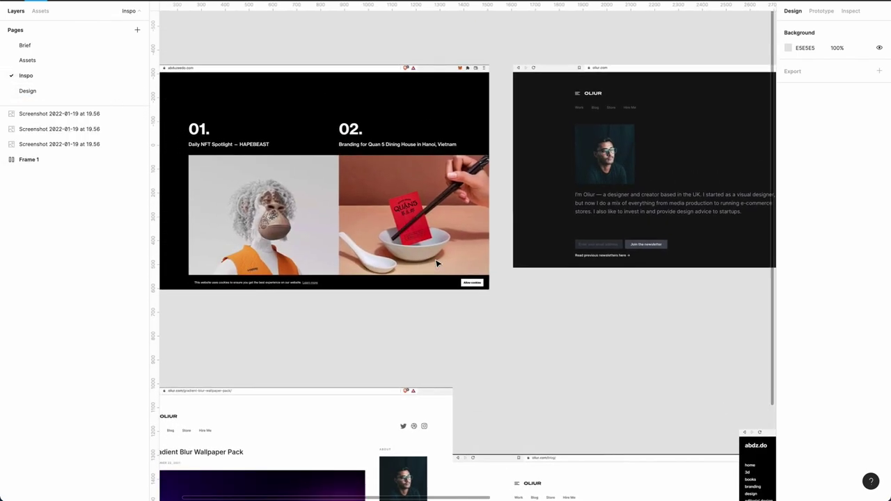
{"action": "left_click", "coordinate": [348, 173]}
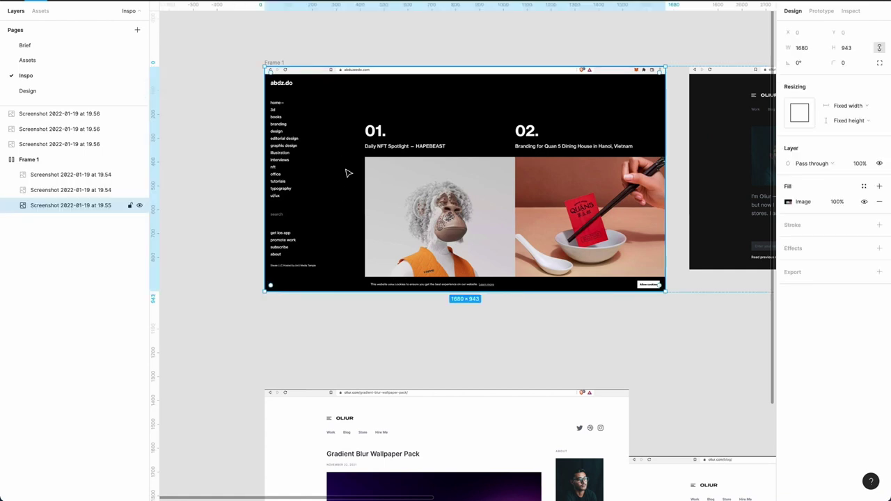
{"action": "key", "text": "super+c"}
{"action": "left_click", "coordinate": [26, 91]}
{"action": "key", "text": "super+v"}
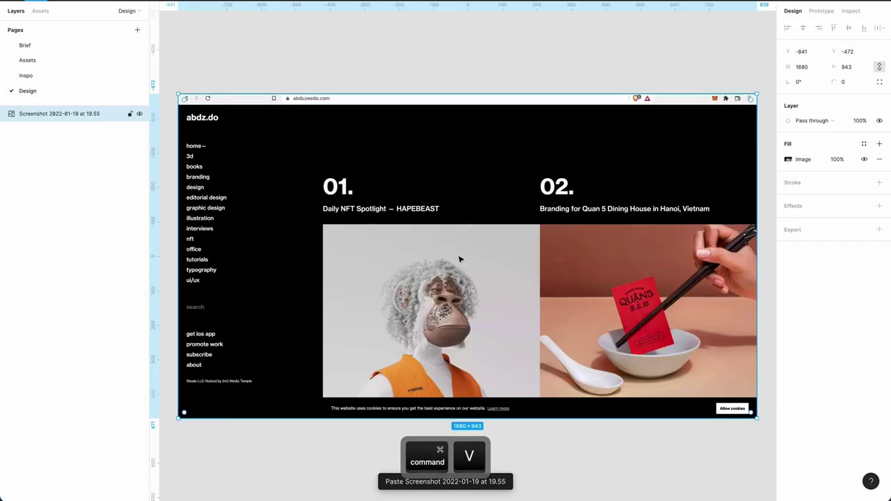
{"action": "left_click", "coordinate": [471, 54]}
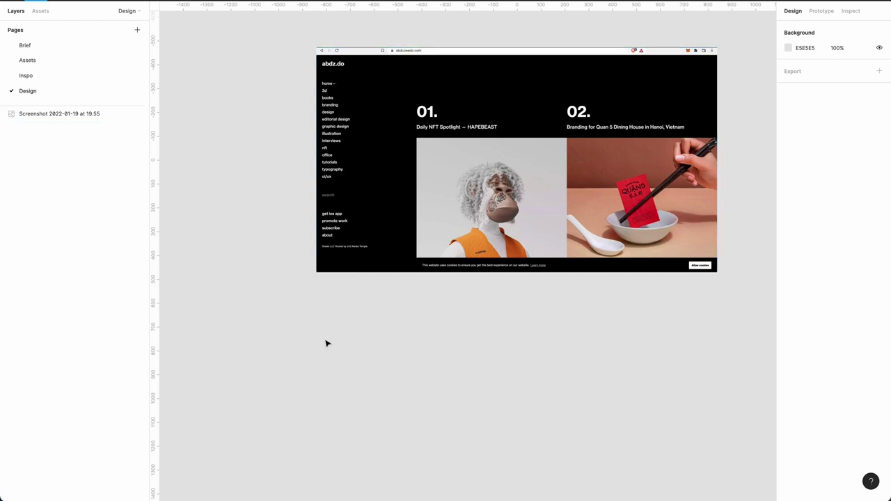
Add a text layer reading "Nav item 1" just below the lower-left corner of the abdz.do screenshot.
{"action": "scroll", "coordinate": [327, 342], "scroll_direction": "up", "scroll_amount": 5}
{"action": "scroll", "coordinate": [327, 342], "scroll_direction": "up", "scroll_amount": 3}
{"action": "scroll", "coordinate": [553, 229], "scroll_direction": "down", "scroll_amount": 5}
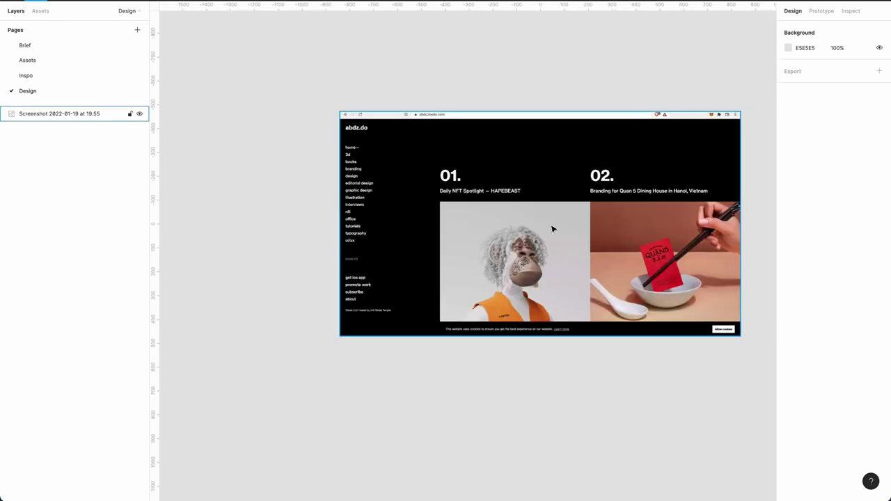
{"action": "scroll", "coordinate": [450, 357], "scroll_direction": "left", "scroll_amount": 2}
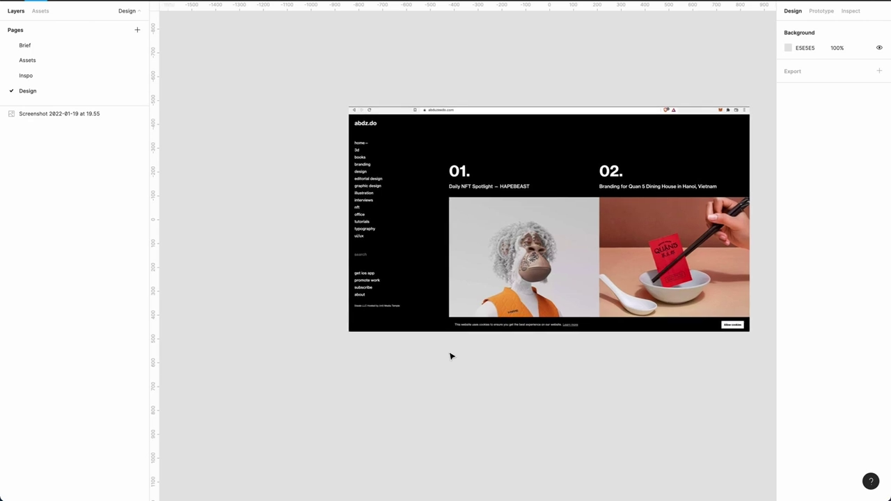
{"action": "key", "text": "f"}
{"action": "left_click", "coordinate": [357, 365]}
{"action": "type", "text": "Nav item 1"}
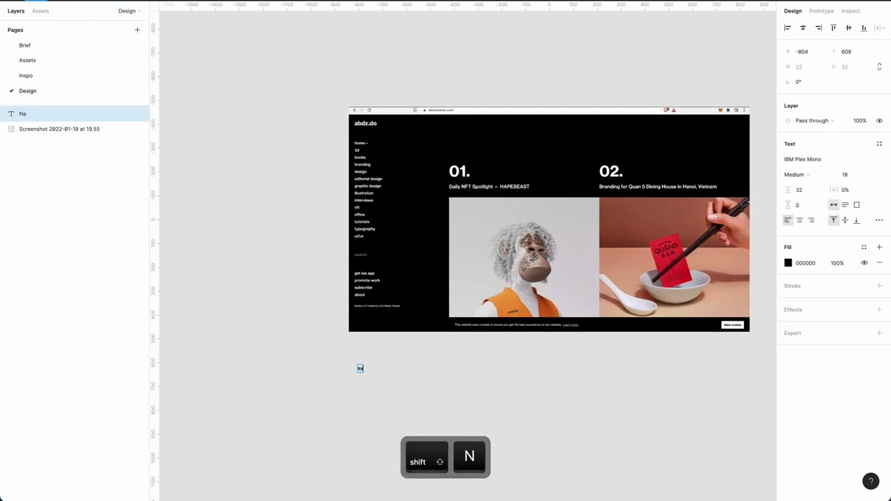
{"action": "left_click", "coordinate": [394, 409]}
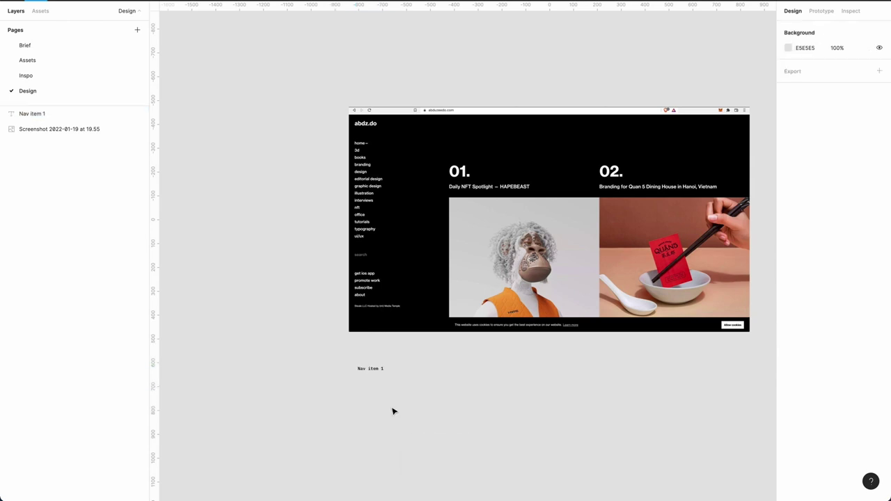
Set the line height of the "Nav item 1" text to 24.
{"action": "scroll", "coordinate": [392, 410], "scroll_direction": "up", "scroll_amount": 5}
{"action": "left_click", "coordinate": [303, 385]}
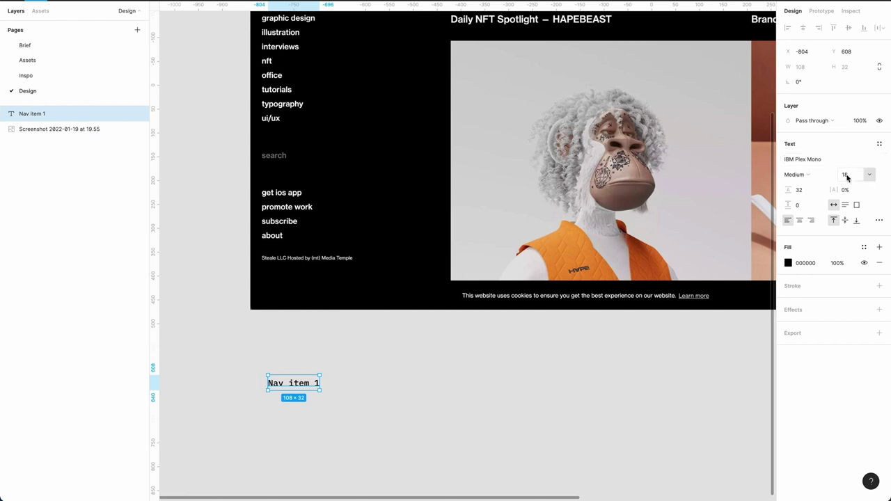
{"action": "left_click", "coordinate": [803, 192]}
{"action": "type", "text": "24"}
{"action": "key", "text": "Return"}
Wrap the "Nav item 1" text in an auto layout frame.
{"action": "left_click", "coordinate": [412, 366]}
{"action": "left_click", "coordinate": [305, 376]}
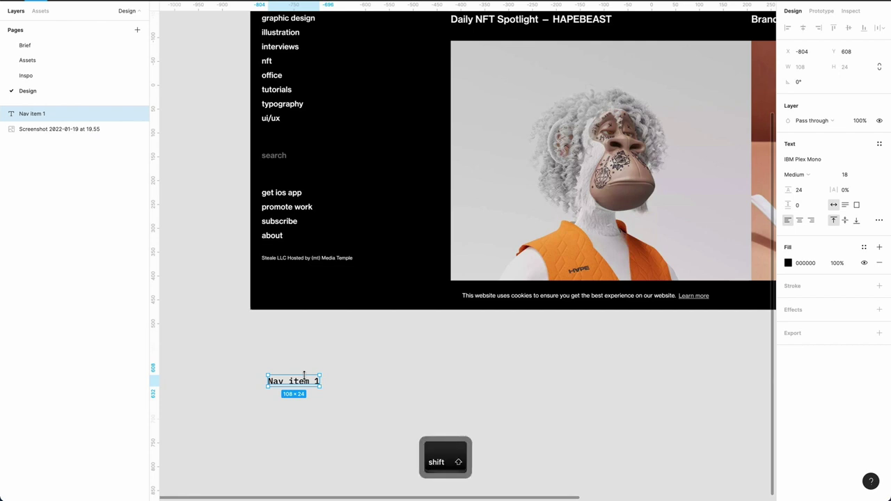
{"action": "key", "text": "shift+a"}
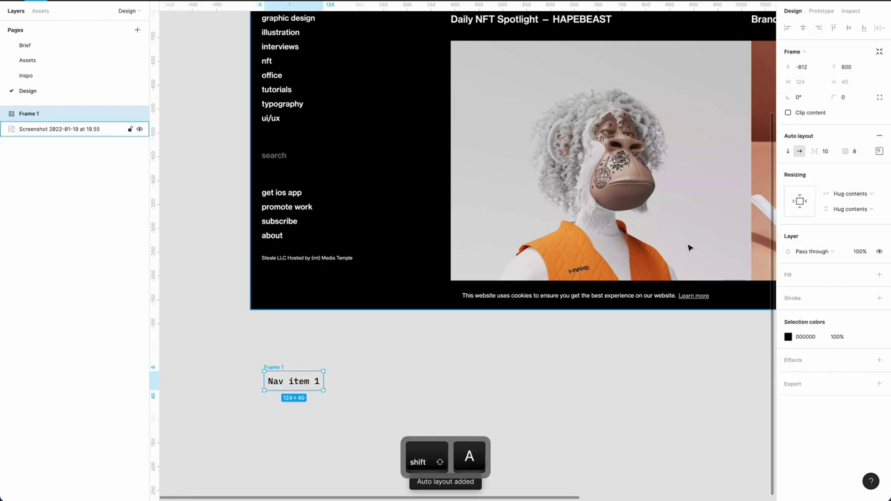
Set the Nav item 1 frame's left and right padding to 16 and align it with the screenshot's left edge.
{"action": "left_click", "coordinate": [879, 151]}
{"action": "left_click", "coordinate": [820, 193]}
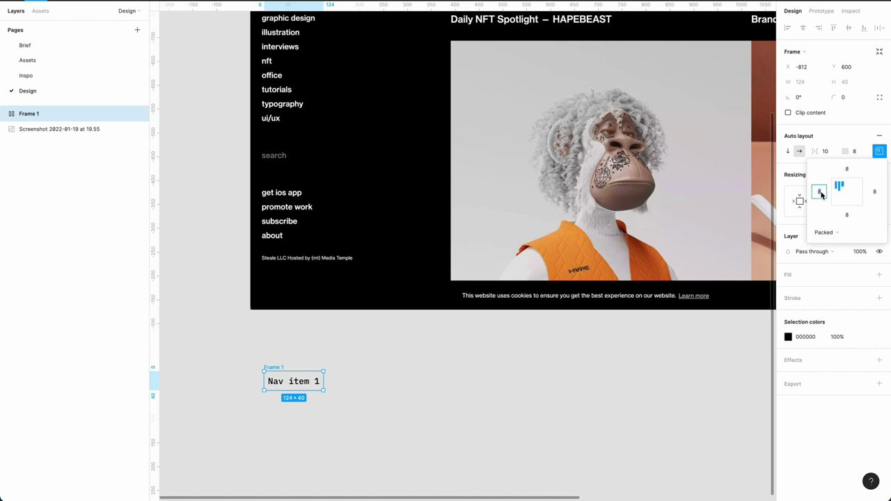
{"action": "type", "text": "16"}
{"action": "left_click", "coordinate": [874, 191]}
{"action": "type", "text": "16"}
{"action": "key", "text": "Return"}
{"action": "left_click", "coordinate": [528, 325]}
{"action": "left_click", "coordinate": [272, 369]}
{"action": "left_click_drag", "start_coordinate": [271, 371], "coordinate": [259, 371]}
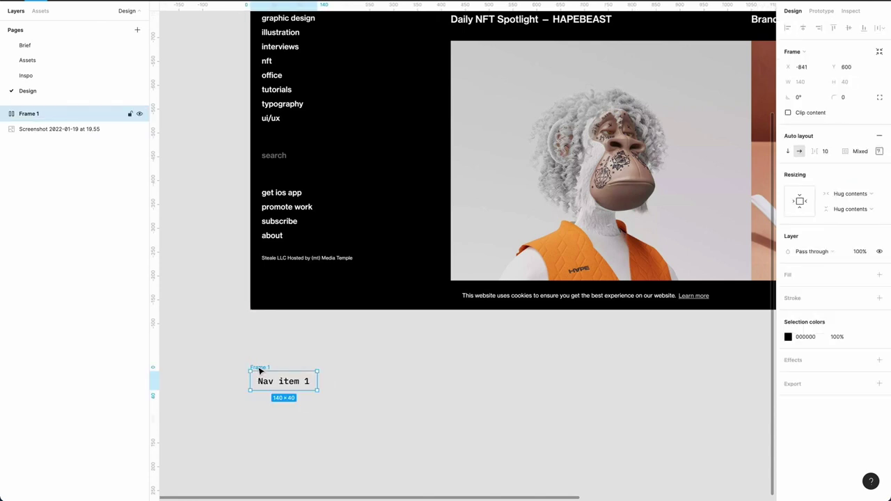
Make the "Nav item 1" text fill its container's width and widen the surrounding frame to about 347.
{"action": "double_click", "coordinate": [259, 371]}
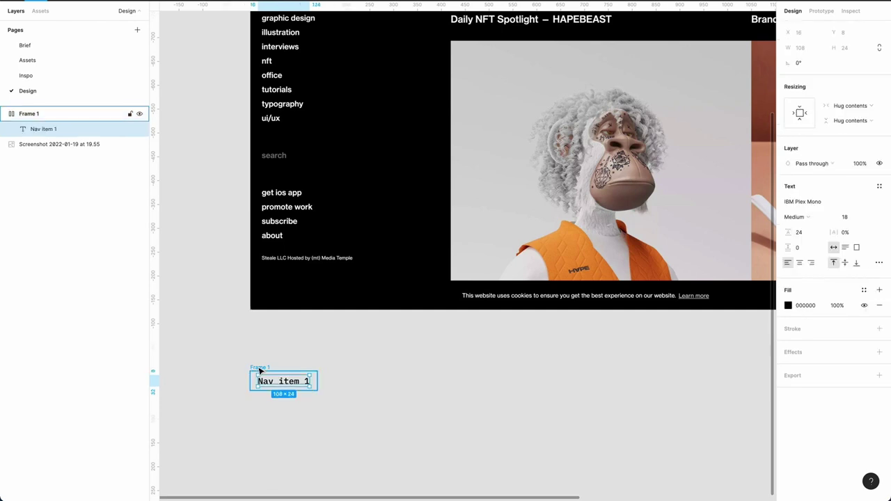
{"action": "left_click", "coordinate": [849, 105]}
{"action": "left_click", "coordinate": [849, 104]}
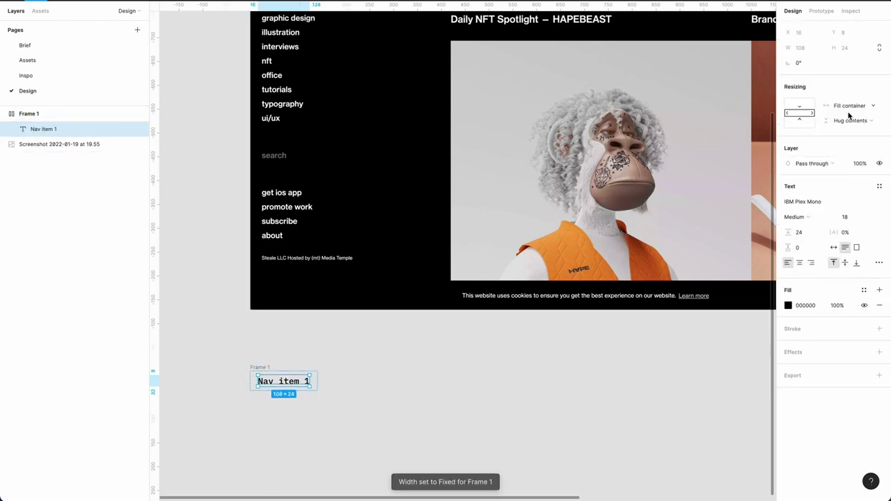
{"action": "left_click", "coordinate": [425, 387]}
{"action": "left_click", "coordinate": [261, 371]}
{"action": "left_click_drag", "start_coordinate": [318, 381], "coordinate": [416, 372]}
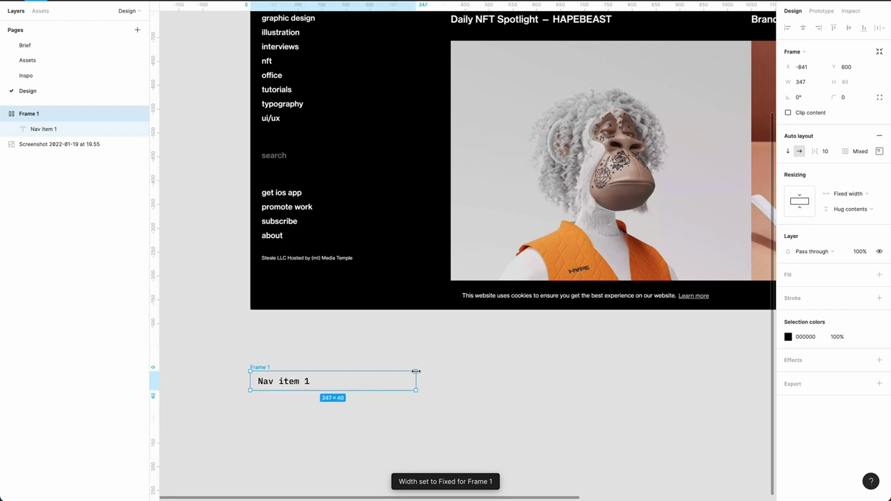
Rename the Nav item 1 auto layout frame as "nav item".
{"action": "double_click", "coordinate": [29, 114]}
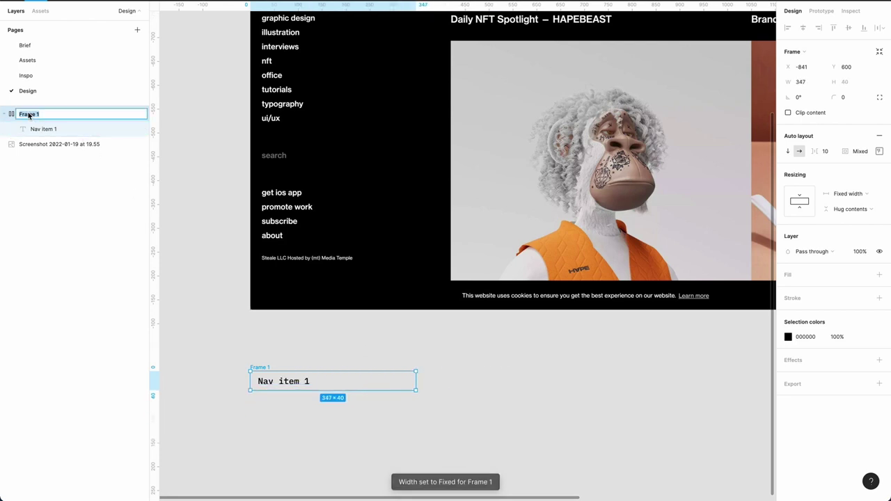
{"action": "type", "text": "nav item"}
{"action": "key", "text": "Return"}
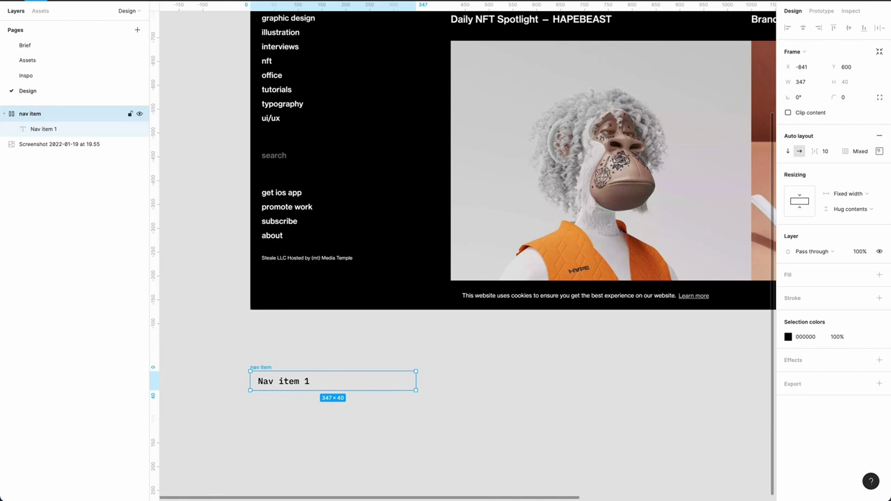
{"action": "left_click", "coordinate": [341, 328]}
Turn the nav item frame into a component.
{"action": "left_click", "coordinate": [265, 369]}
{"action": "key", "text": "super+alt+k"}
{"action": "left_click", "coordinate": [234, 362]}
Duplicate the nav item component and move the copy straight down to Y 688.
{"action": "left_click", "coordinate": [269, 368]}
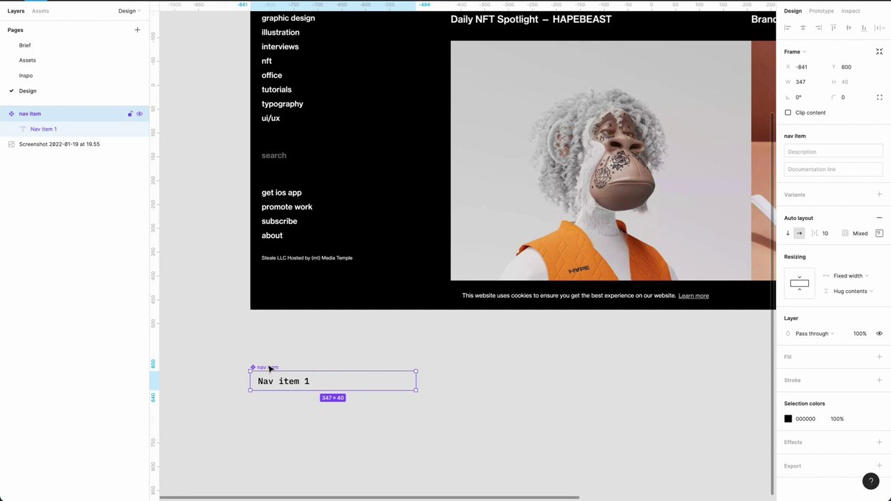
{"action": "key", "text": "super+d"}
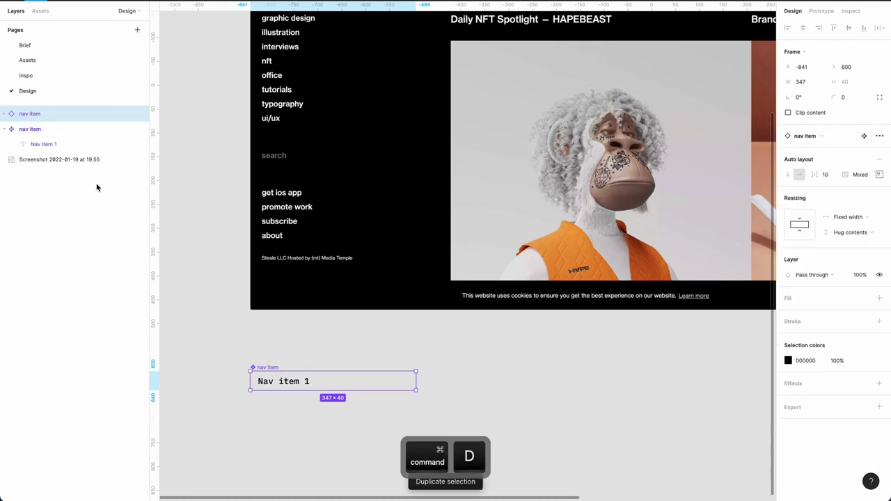
{"action": "key", "text": "shift+Down"}
{"action": "key", "text": "shift+Down"}
{"action": "key", "text": "shift+Down"}
{"action": "key", "text": "shift+Down"}
{"action": "key", "text": "shift+Down"}
{"action": "key", "text": "shift+Down"}
{"action": "key", "text": "shift+Down"}
{"action": "key", "text": "shift+Down"}
{"action": "key", "text": "shift+Down"}
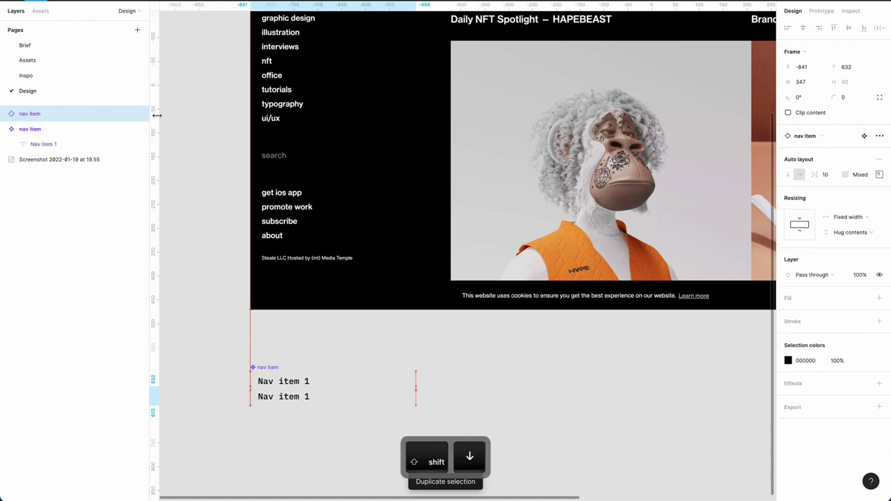
{"action": "left_click", "coordinate": [189, 306]}
{"action": "scroll", "coordinate": [179, 313], "scroll_direction": "down", "scroll_amount": 3}
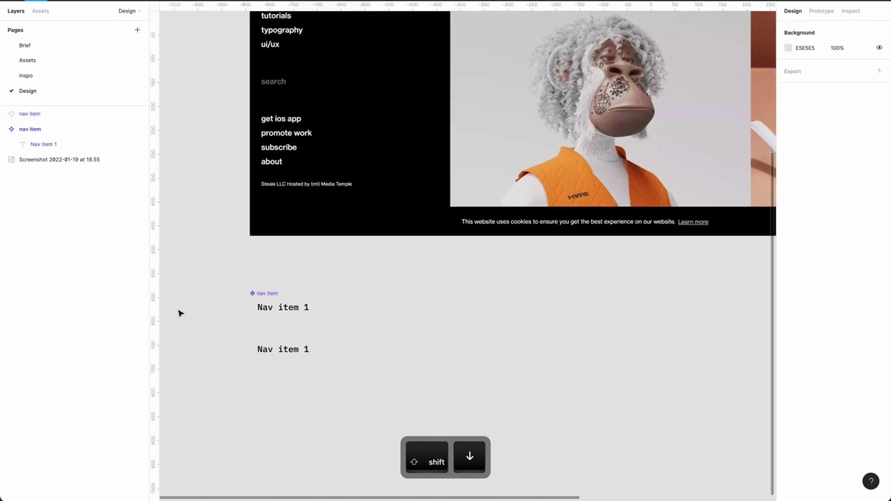
Duplicate the nav item instance five times.
{"action": "left_click", "coordinate": [77, 114]}
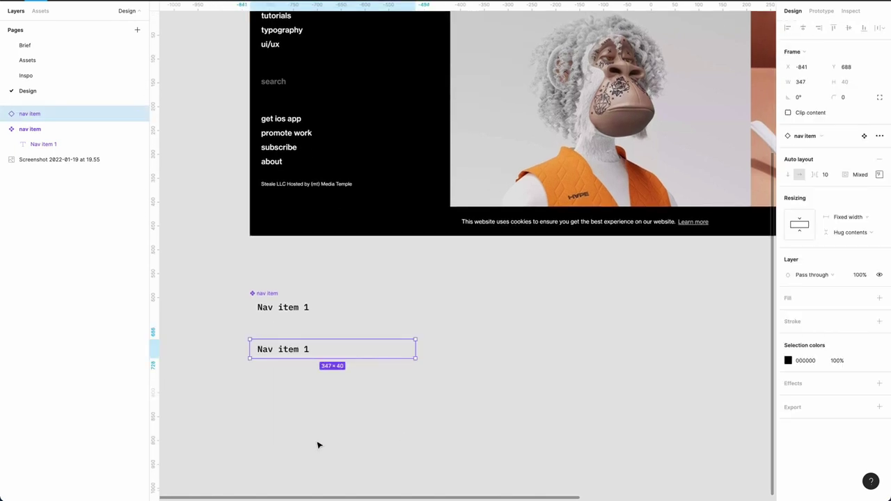
{"action": "key", "text": "super+d"}
{"action": "key", "text": "super+d"}
{"action": "key", "text": "super+d"}
{"action": "key", "text": "super+d"}
{"action": "key", "text": "super+d"}
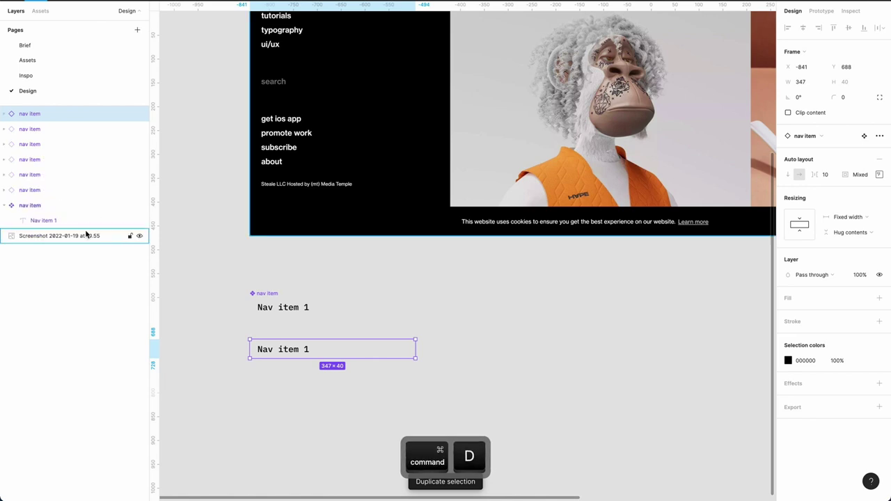
Wrap all six nav item instances in one vertical auto layout frame.
{"action": "left_click", "coordinate": [38, 192]}
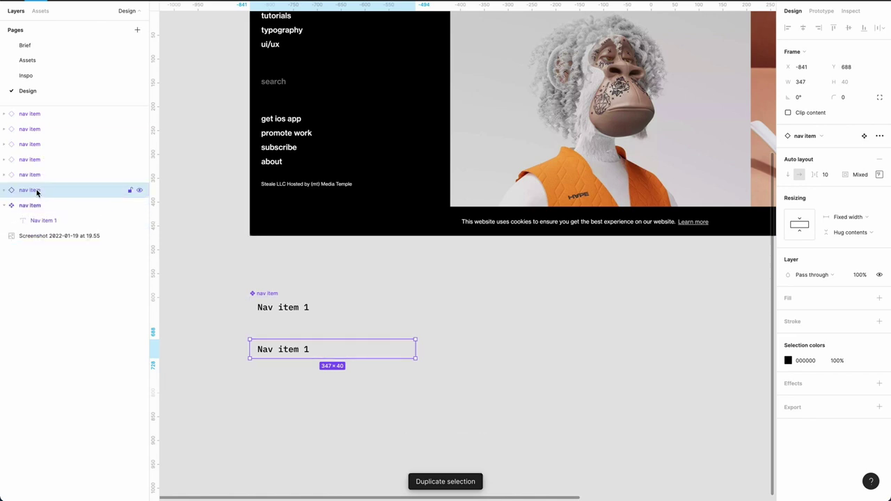
{"action": "key", "text": "shift"}
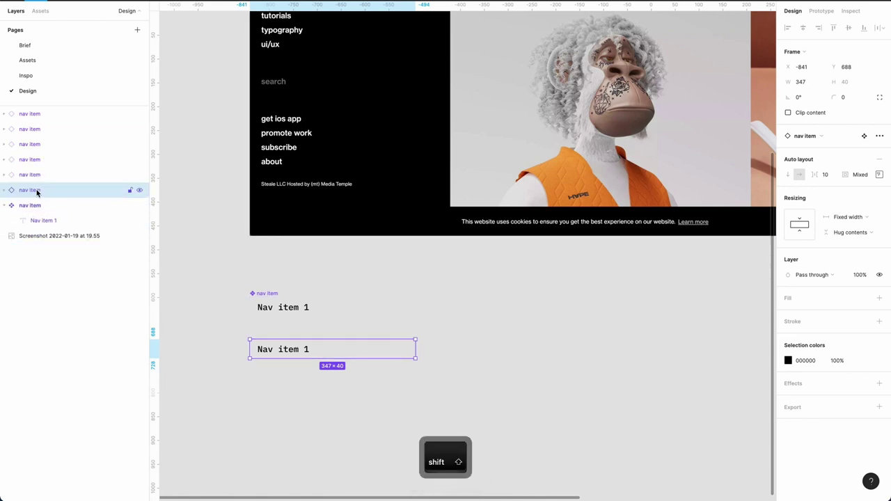
{"action": "left_click", "coordinate": [43, 114], "text": "shift"}
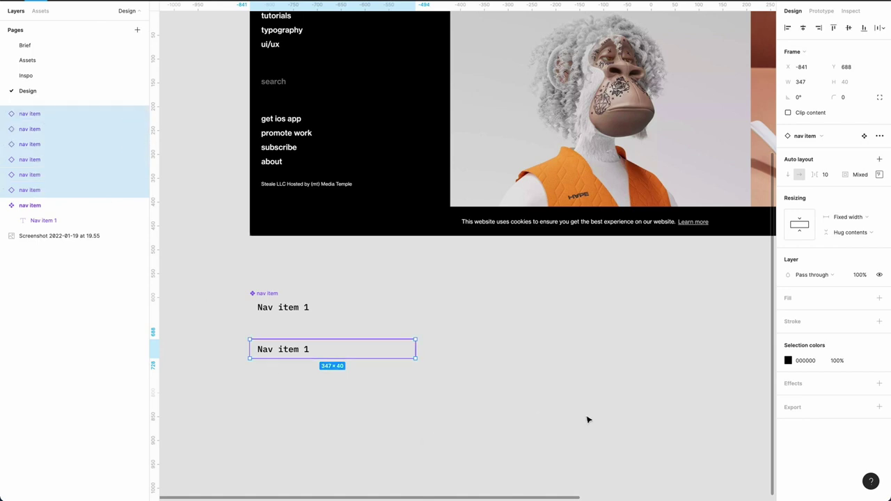
{"action": "key", "text": "shift+a"}
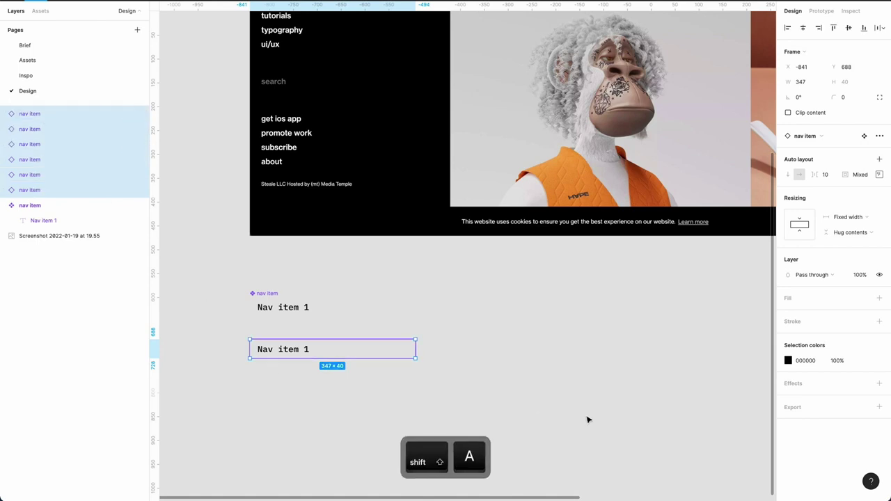
{"action": "scroll", "coordinate": [308, 341], "scroll_direction": "down", "scroll_amount": 3}
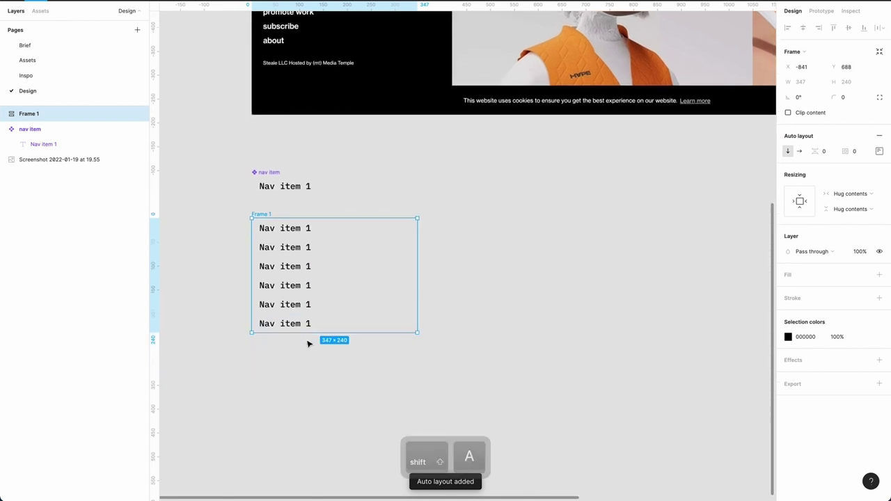
{"action": "left_click", "coordinate": [241, 223]}
{"action": "left_click", "coordinate": [259, 224]}
{"action": "left_click", "coordinate": [245, 210]}
{"action": "left_click", "coordinate": [255, 213]}
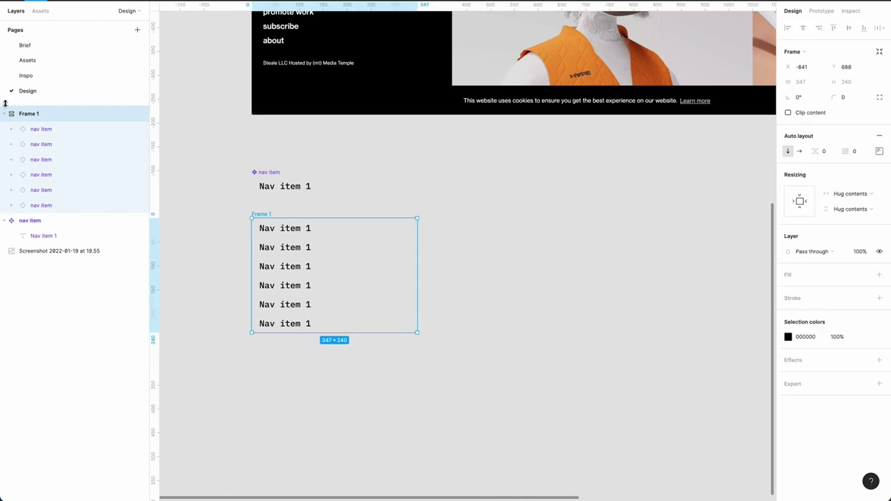
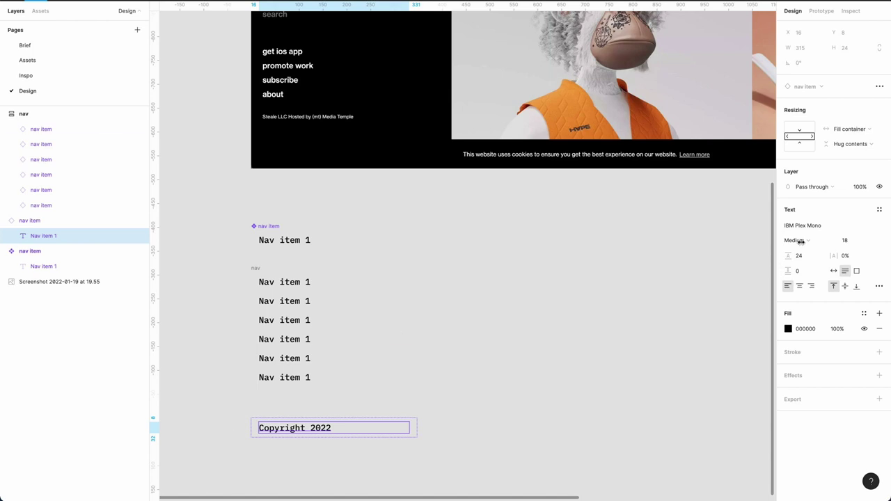
Set the "Copyright 2022" text to font size 14 and Regular weight.
{"action": "left_click", "coordinate": [847, 241]}
{"action": "type", "text": "14"}
{"action": "key", "text": "Return"}
{"action": "left_click", "coordinate": [807, 243]}
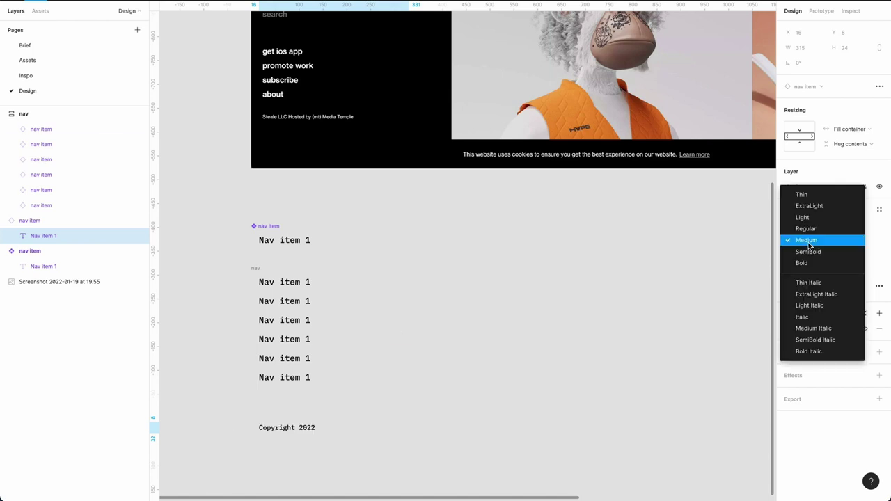
{"action": "left_click", "coordinate": [810, 229]}
{"action": "left_click", "coordinate": [508, 385]}
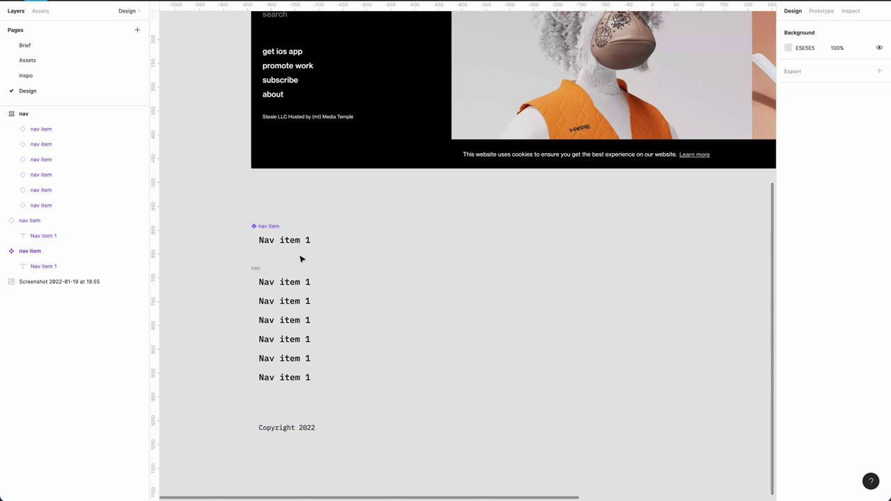
Move the nav item component straight up, closer to the screenshot, to leave more space above the nav list.
{"action": "scroll", "coordinate": [225, 278], "scroll_direction": "up", "scroll_amount": 5}
{"action": "scroll", "coordinate": [285, 141], "scroll_direction": "down", "scroll_amount": 4}
{"action": "left_click", "coordinate": [268, 270]}
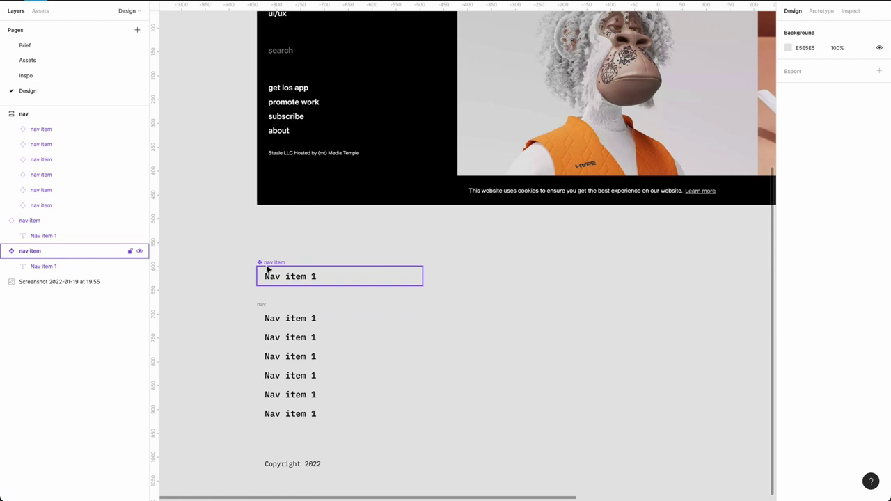
{"action": "left_click_drag", "start_coordinate": [269, 268], "coordinate": [269, 243]}
{"action": "left_click", "coordinate": [233, 303]}
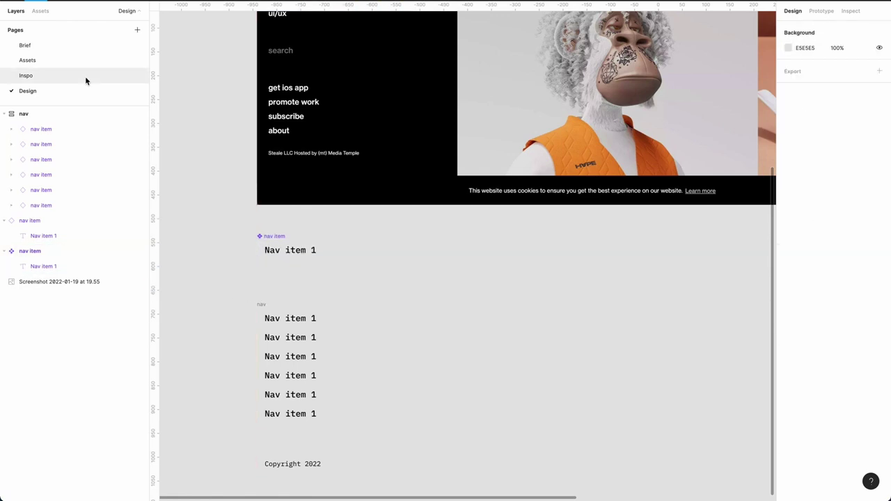
Look through the logo and font sets on the Assets page, examining Set 1's mobile logo layouts up close.
{"action": "left_click", "coordinate": [40, 61]}
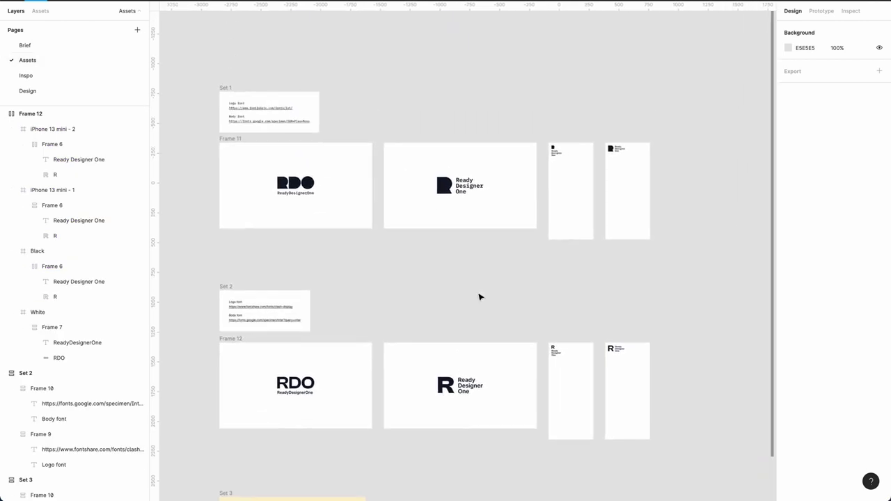
{"action": "scroll", "coordinate": [459, 335], "scroll_direction": "down", "scroll_amount": 1}
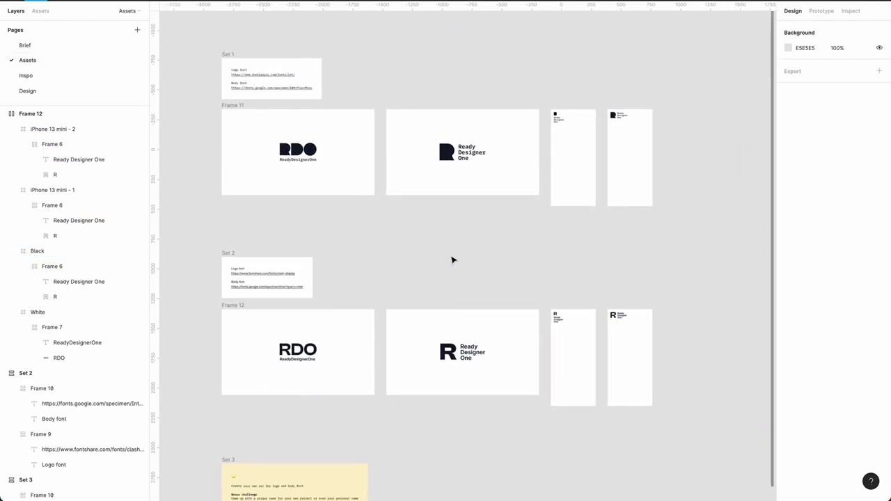
{"action": "scroll", "coordinate": [452, 261], "scroll_direction": "down", "scroll_amount": 3}
{"action": "scroll", "coordinate": [334, 369], "scroll_direction": "down", "scroll_amount": 1}
{"action": "scroll", "coordinate": [464, 346], "scroll_direction": "up", "scroll_amount": 4}
{"action": "scroll", "coordinate": [463, 346], "scroll_direction": "right", "scroll_amount": 2}
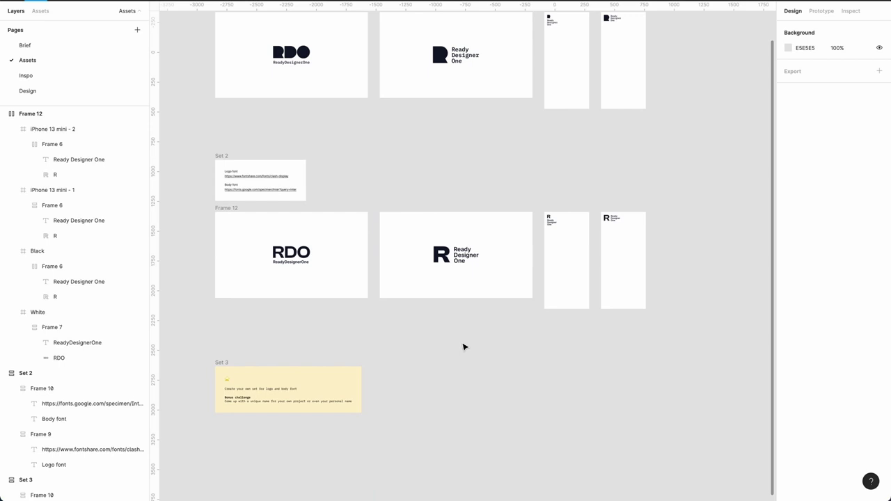
{"action": "scroll", "coordinate": [437, 324], "scroll_direction": "up", "scroll_amount": 3}
{"action": "scroll", "coordinate": [437, 323], "scroll_direction": "up", "scroll_amount": 2}
{"action": "scroll", "coordinate": [437, 324], "scroll_direction": "right", "scroll_amount": 1}
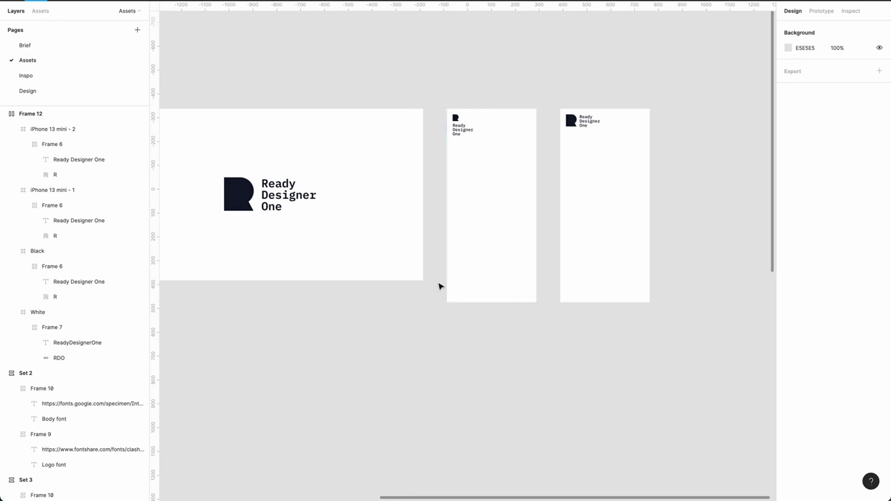
{"action": "scroll", "coordinate": [440, 287], "scroll_direction": "up", "scroll_amount": 2}
{"action": "scroll", "coordinate": [439, 286], "scroll_direction": "right", "scroll_amount": 2}
{"action": "scroll", "coordinate": [439, 287], "scroll_direction": "up", "scroll_amount": 3}
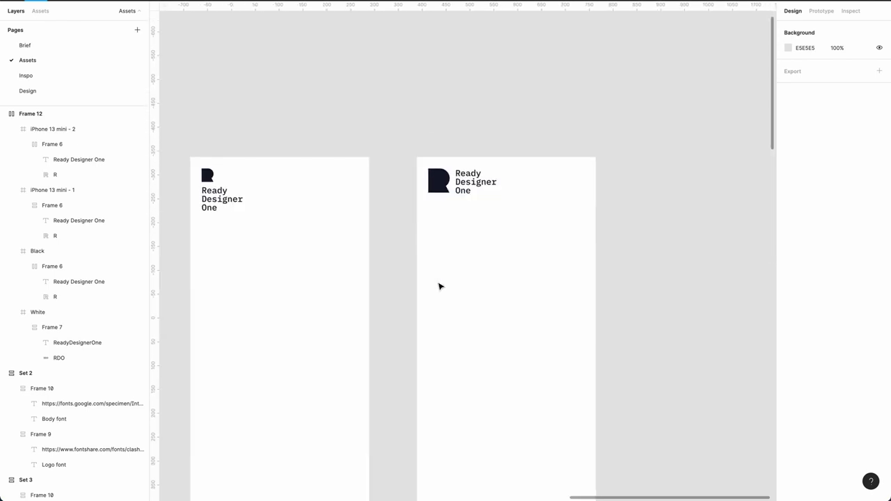
{"action": "scroll", "coordinate": [439, 286], "scroll_direction": "left", "scroll_amount": 3}
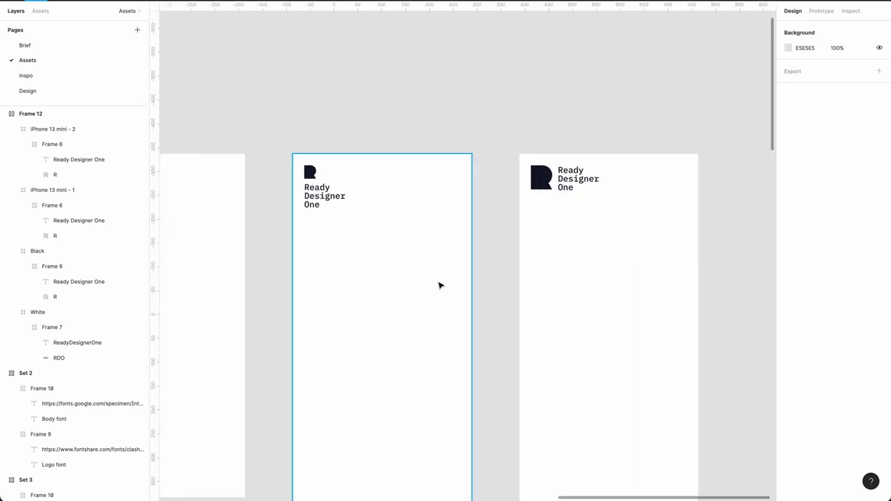
{"action": "scroll", "coordinate": [439, 286], "scroll_direction": "down", "scroll_amount": 3}
Copy the stacked Ready Designer One logo from Frame 11's iPhone 13 mini - 1 frame and paste it onto the Design page.
{"action": "left_click", "coordinate": [392, 227]}
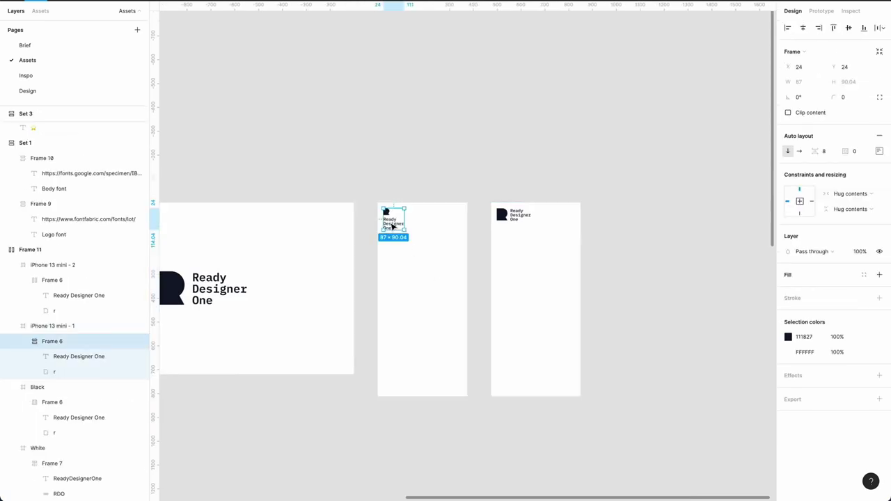
{"action": "double_click", "coordinate": [392, 226]}
{"action": "left_click", "coordinate": [60, 342]}
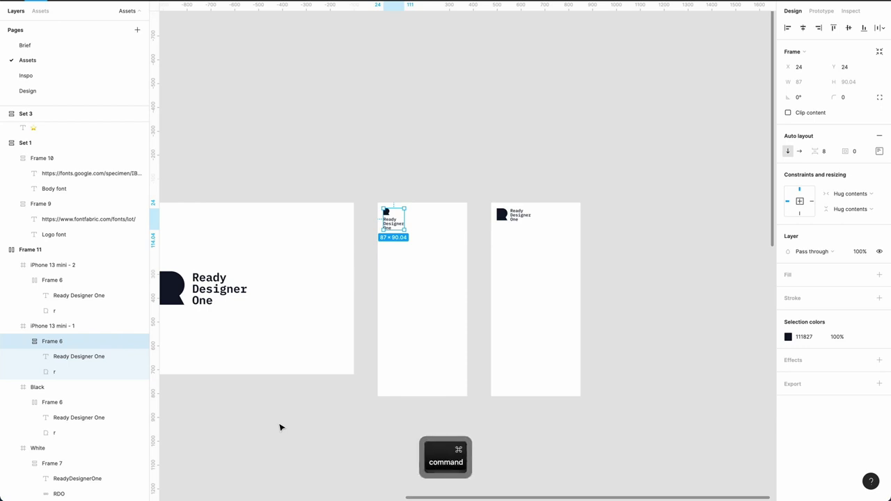
{"action": "key", "text": "super+c"}
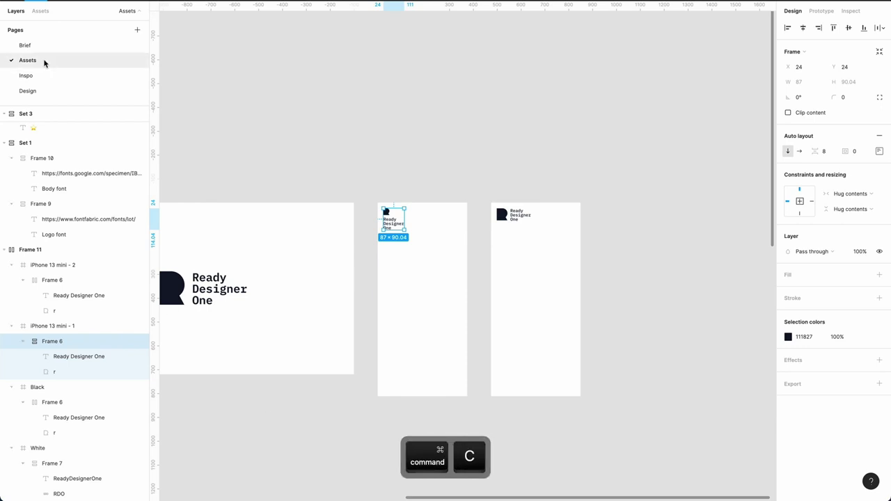
{"action": "left_click", "coordinate": [28, 91]}
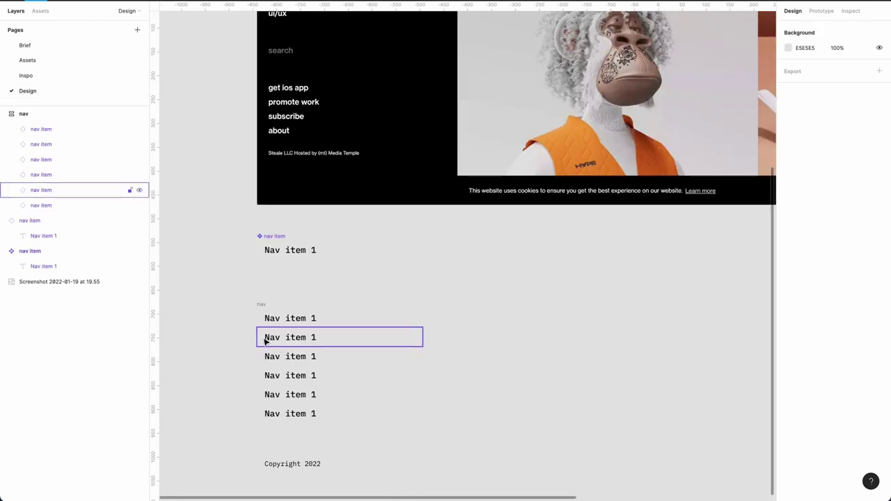
{"action": "key", "text": "super+v"}
{"action": "left_click", "coordinate": [387, 286]}
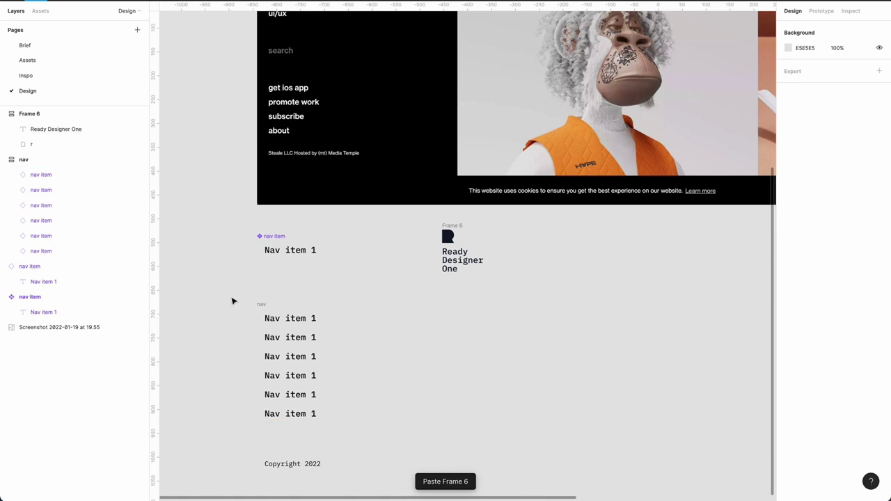
Move the nav list and the copyright line straight down together to free space beneath the nav item component.
{"action": "scroll", "coordinate": [232, 301], "scroll_direction": "down", "scroll_amount": 3}
{"action": "left_click_drag", "start_coordinate": [325, 262], "coordinate": [446, 411]}
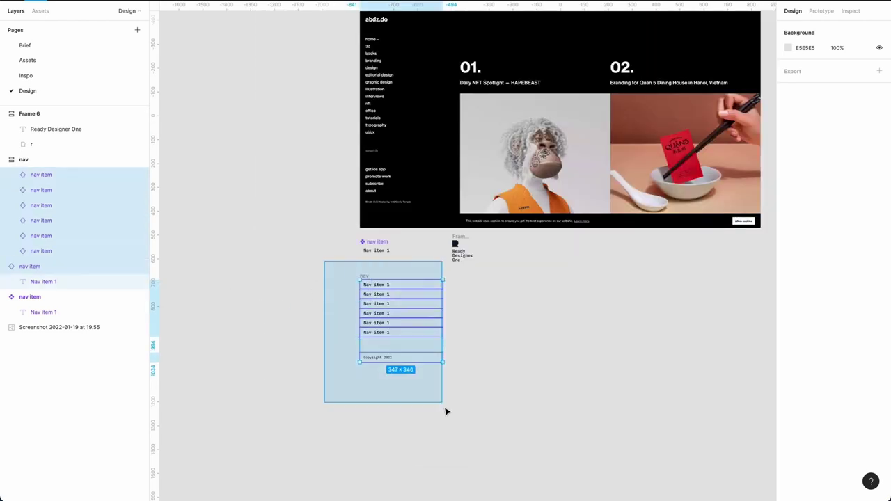
{"action": "left_click_drag", "start_coordinate": [364, 277], "coordinate": [364, 344]}
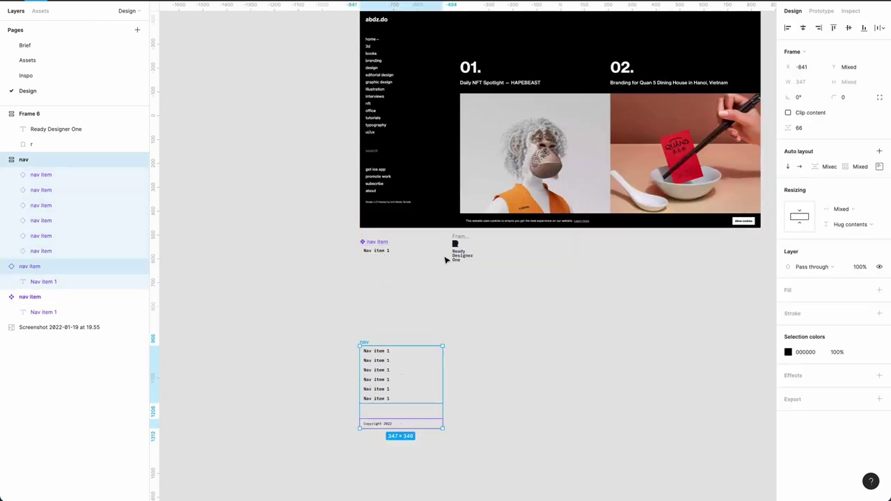
Place the Ready Designer One logo frame above the nav list, aligned to its left edge, and rename the frame "brand".
{"action": "left_click", "coordinate": [441, 253]}
{"action": "left_click_drag", "start_coordinate": [458, 238], "coordinate": [368, 298]}
{"action": "double_click", "coordinate": [36, 116]}
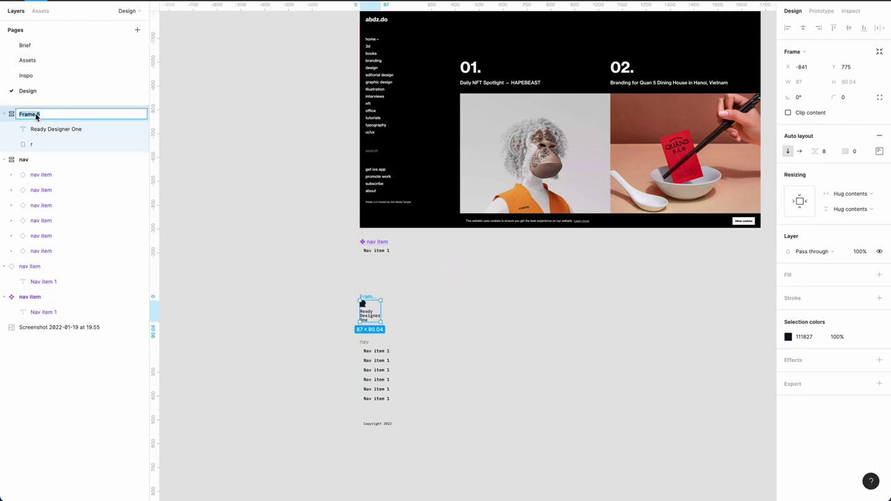
{"action": "type", "text": "b"}
{"action": "key", "text": "Return"}
{"action": "left_click", "coordinate": [281, 300]}
{"action": "left_click", "coordinate": [369, 299]}
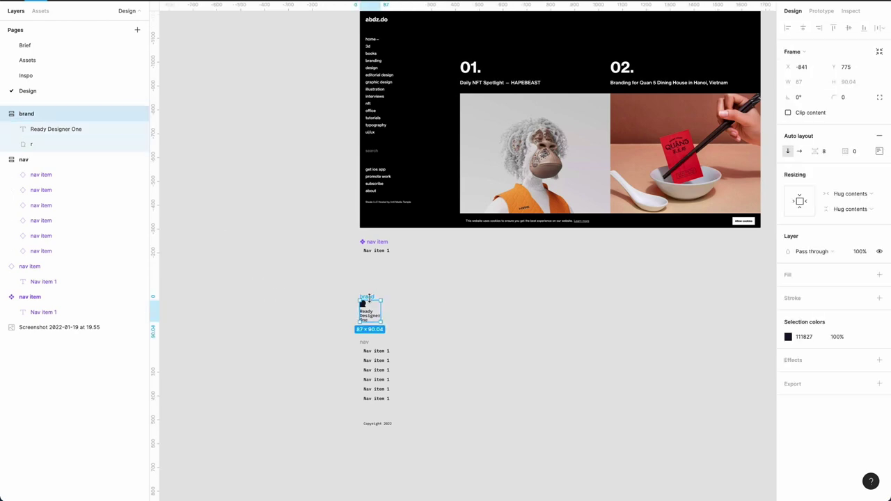
{"action": "left_click", "coordinate": [321, 297]}
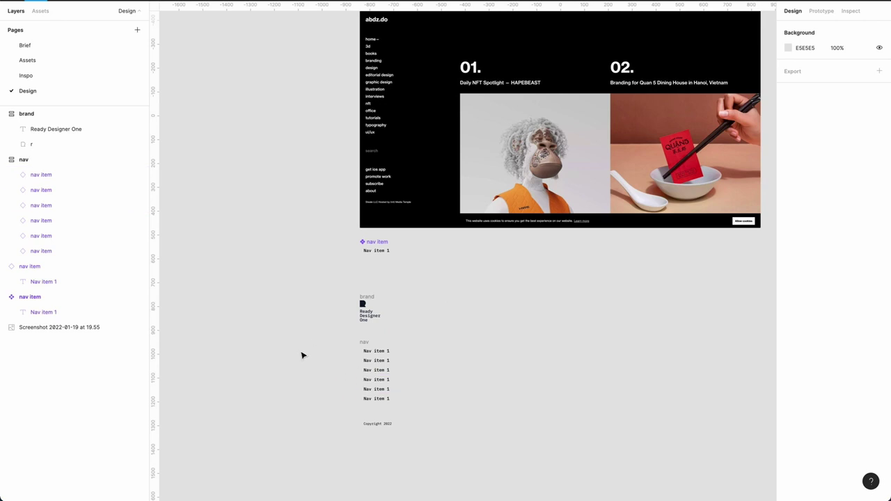
Try to combine the brand logo and the nav items into one auto layout frame.
{"action": "scroll", "coordinate": [316, 313], "scroll_direction": "up", "scroll_amount": 5}
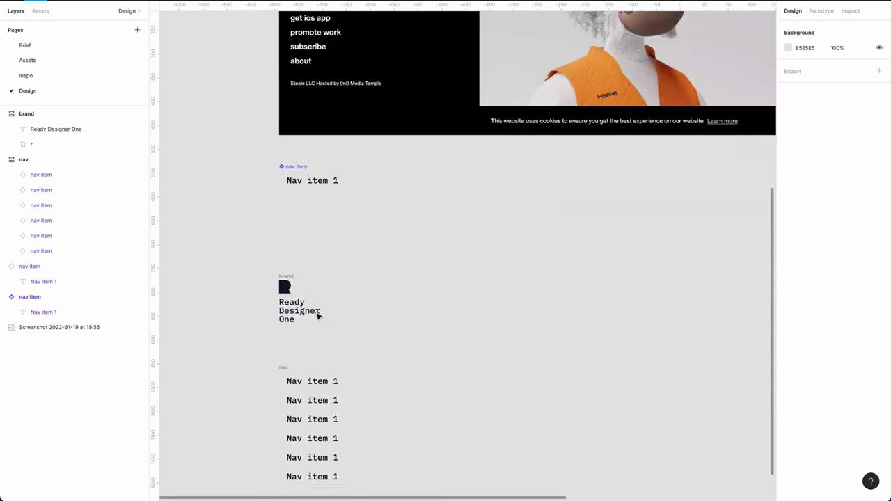
{"action": "left_click_drag", "start_coordinate": [243, 223], "coordinate": [383, 482]}
{"action": "key", "text": "shift+a"}
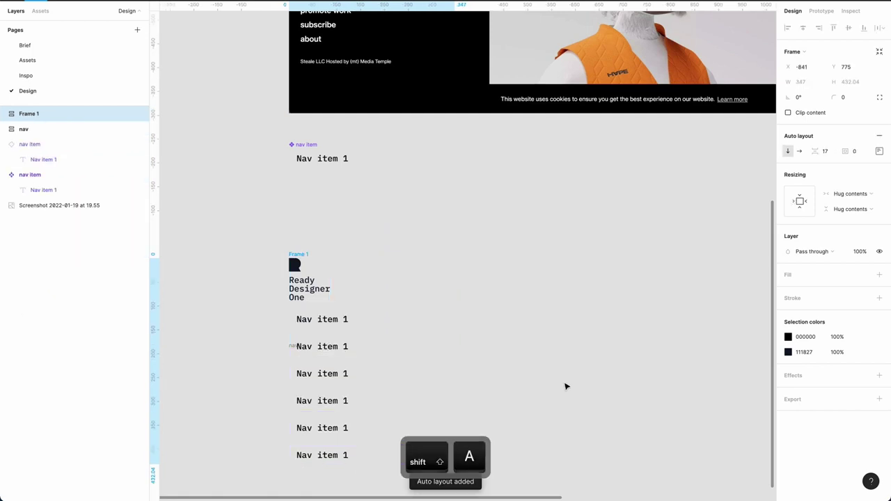
{"action": "key", "text": "super+z"}
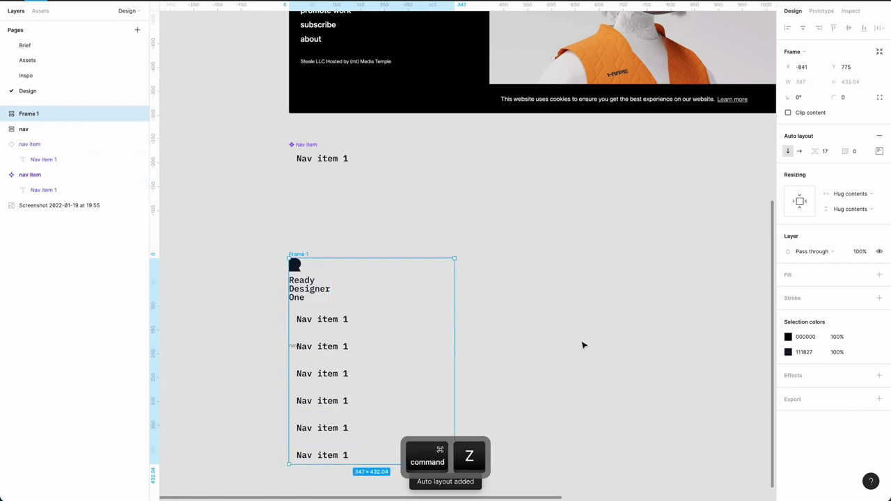
{"action": "left_click", "coordinate": [241, 342]}
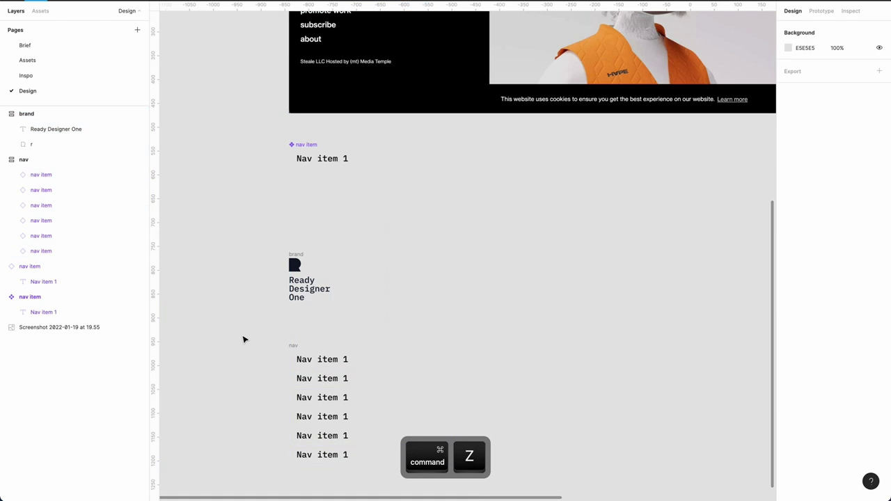
Wrap the nav and brand frames in a vertical auto layout frame with item spacing of 24.
{"action": "left_click", "coordinate": [295, 345]}
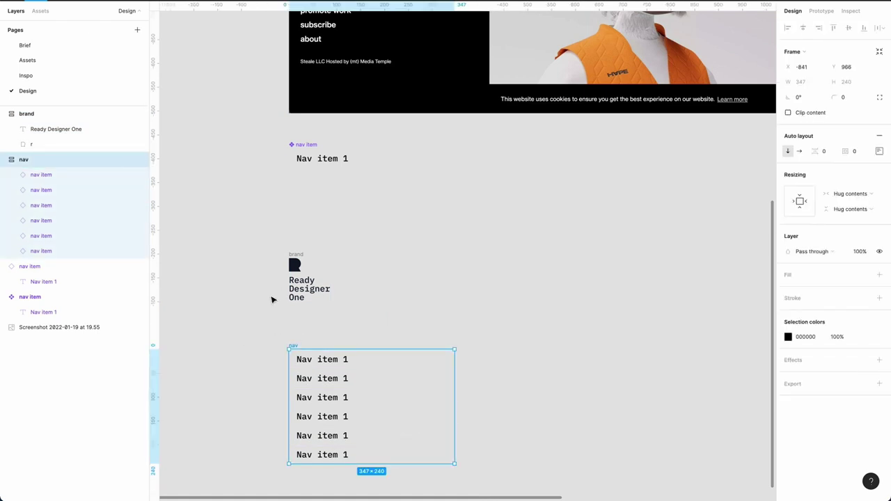
{"action": "left_click", "coordinate": [301, 257], "text": "shift"}
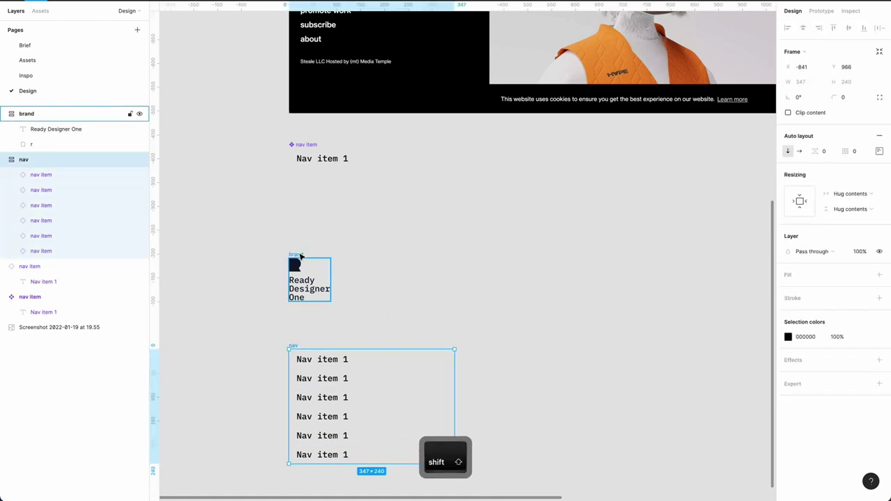
{"action": "key", "text": "shift+a"}
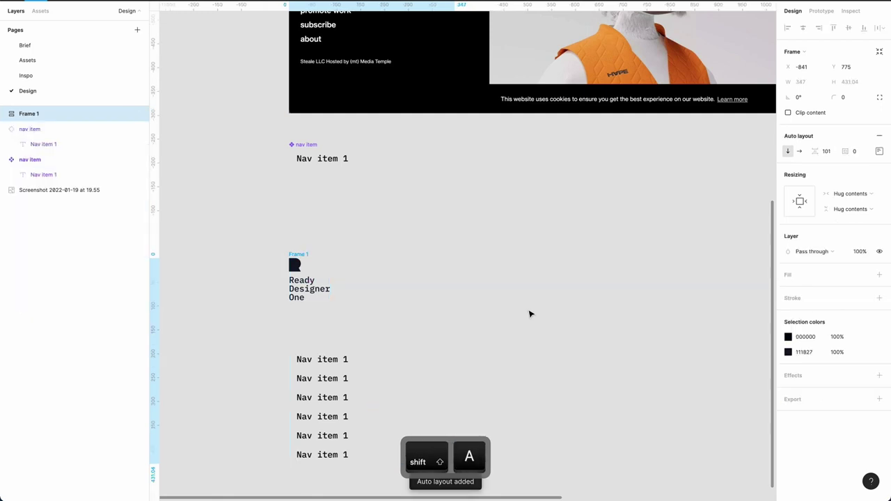
{"action": "left_click", "coordinate": [827, 151]}
{"action": "type", "text": "24"}
{"action": "key", "text": "Return"}
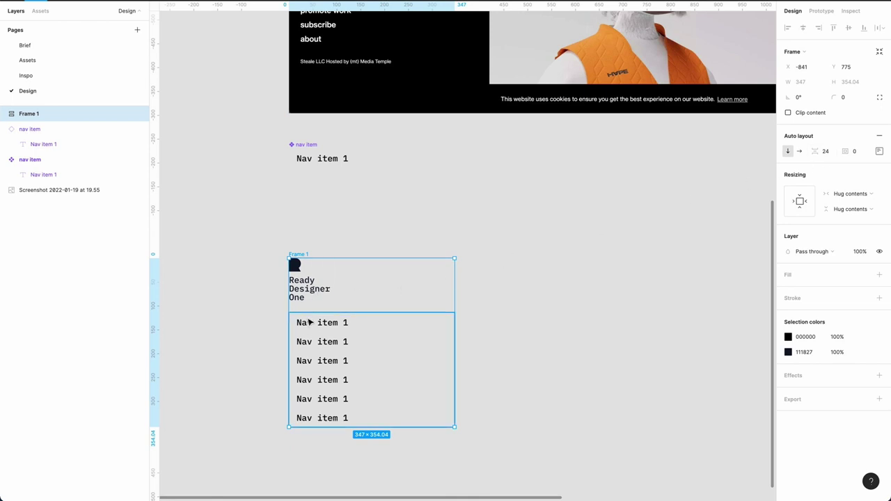
Set the brand frame's left and right padding to 16.
{"action": "left_click", "coordinate": [319, 287]}
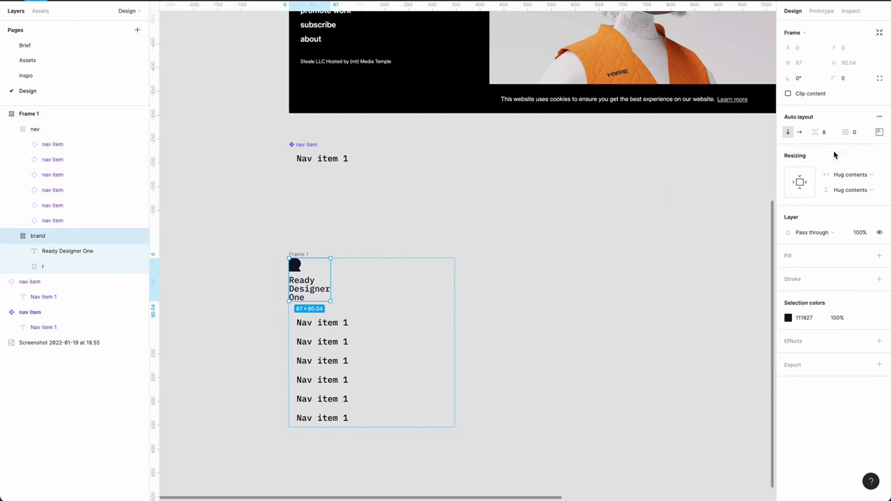
{"action": "left_click", "coordinate": [879, 132]}
{"action": "left_click", "coordinate": [822, 174]}
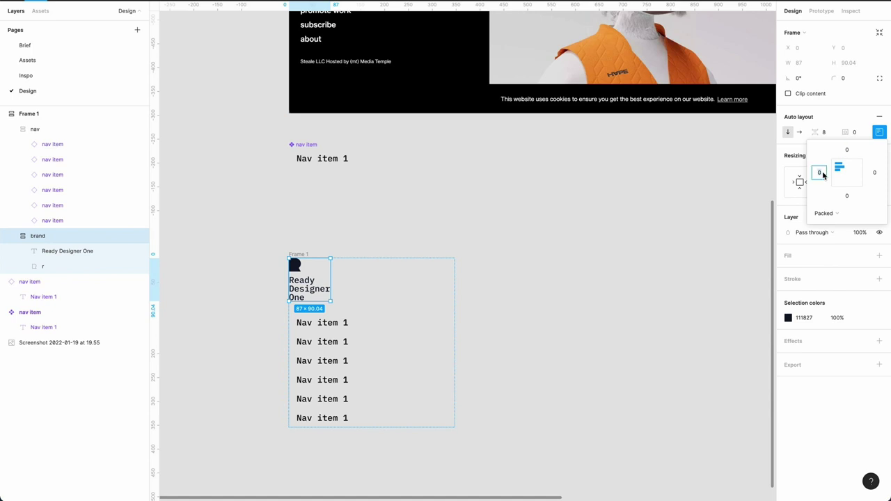
{"action": "left_click", "coordinate": [875, 174]}
{"action": "type", "text": "16"}
{"action": "key", "text": "Return"}
{"action": "left_click", "coordinate": [665, 305]}
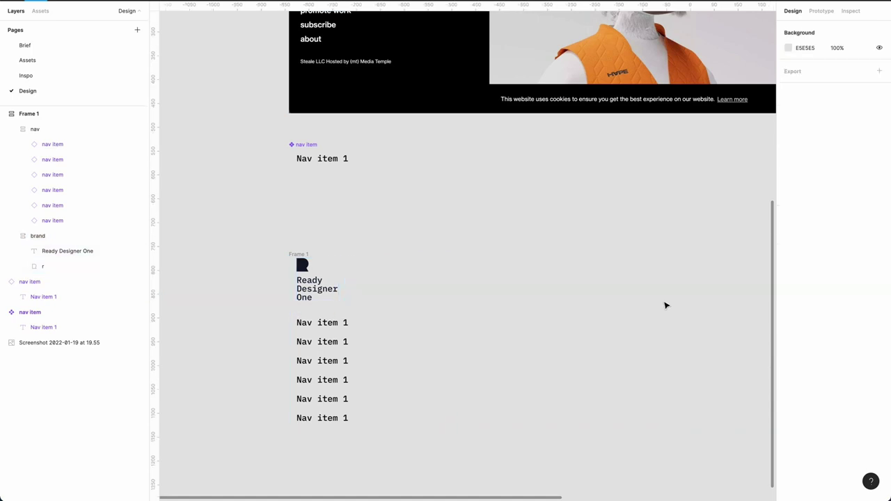
Set the brand frame's top and bottom padding to 24.
{"action": "left_click", "coordinate": [294, 255]}
{"action": "left_click", "coordinate": [314, 288]}
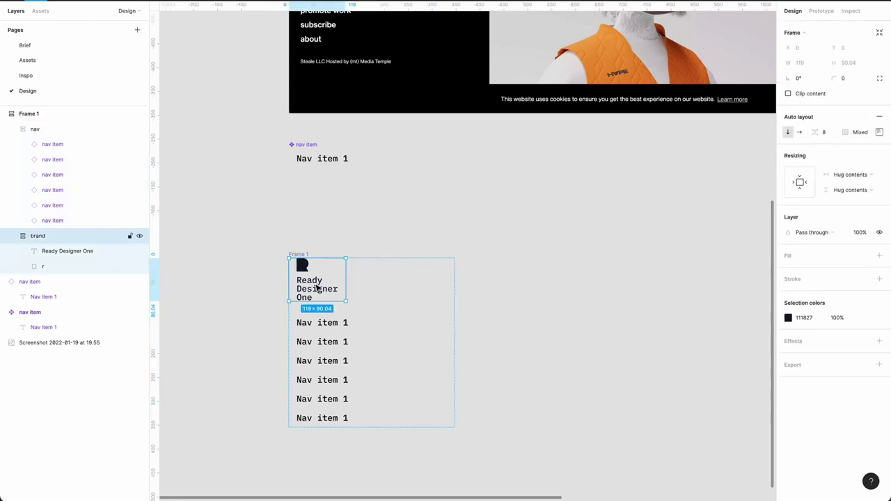
{"action": "left_click", "coordinate": [861, 133]}
{"action": "type", "text": "24"}
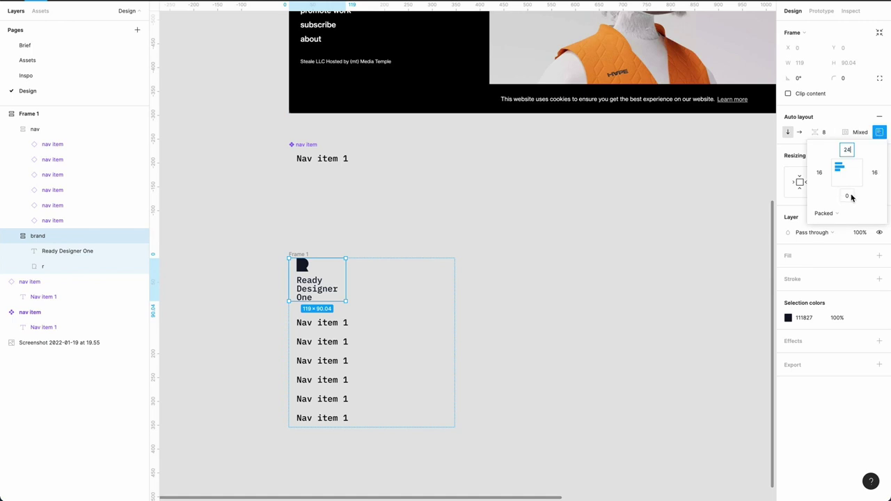
{"action": "left_click", "coordinate": [848, 195]}
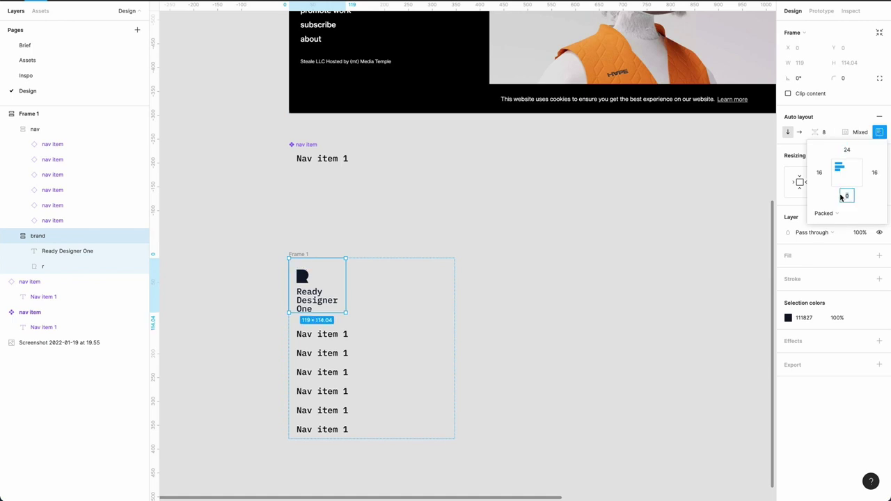
{"action": "type", "text": "16"}
{"action": "key", "text": "Return"}
{"action": "left_click", "coordinate": [577, 301]}
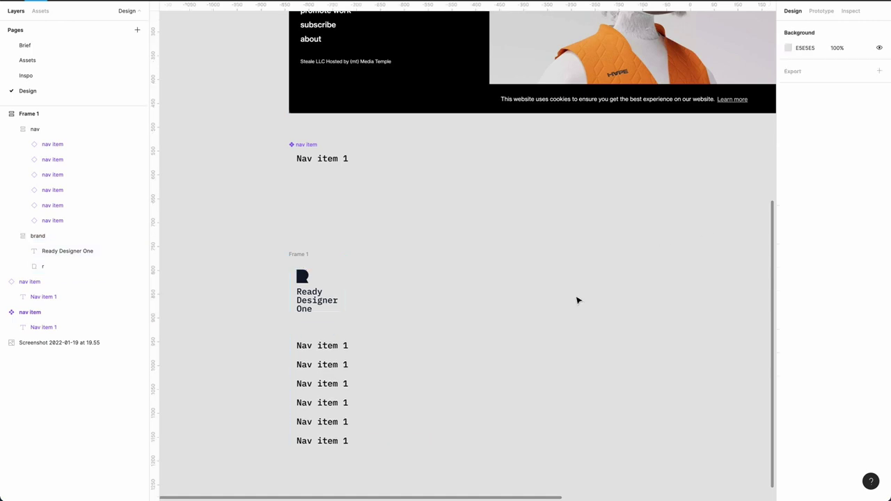
Set the spacing between the brand and nav frames inside Frame 1 to 0.
{"action": "left_click", "coordinate": [295, 255]}
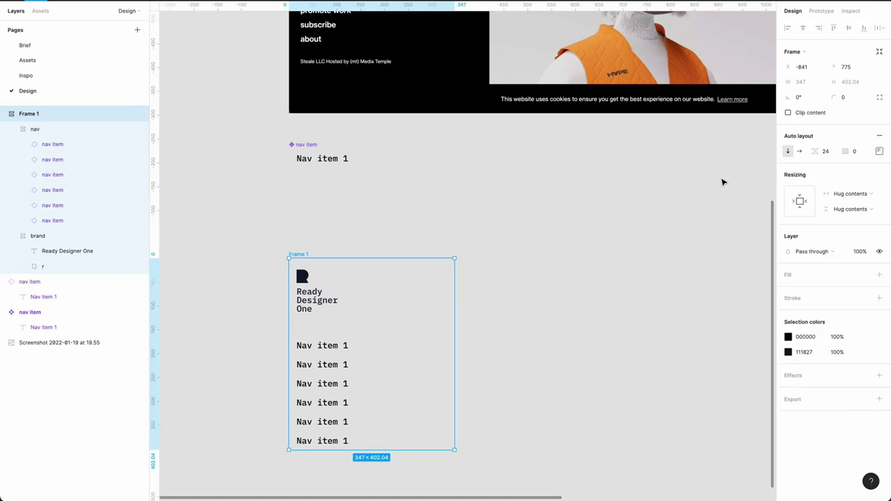
{"action": "left_click", "coordinate": [834, 154]}
{"action": "type", "text": "8"}
{"action": "key", "text": "Return"}
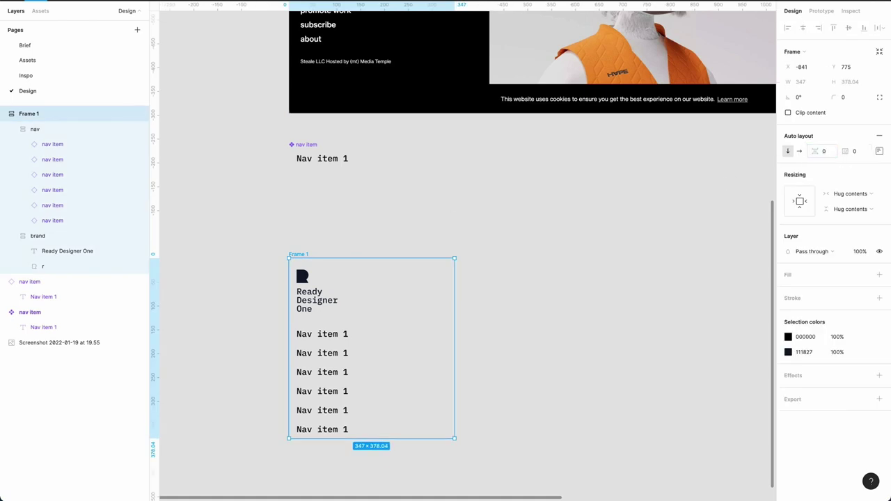
{"action": "left_click", "coordinate": [561, 297]}
Add a white FFFFFF fill to Frame 1.
{"action": "left_click", "coordinate": [305, 258]}
{"action": "key", "text": "minus"}
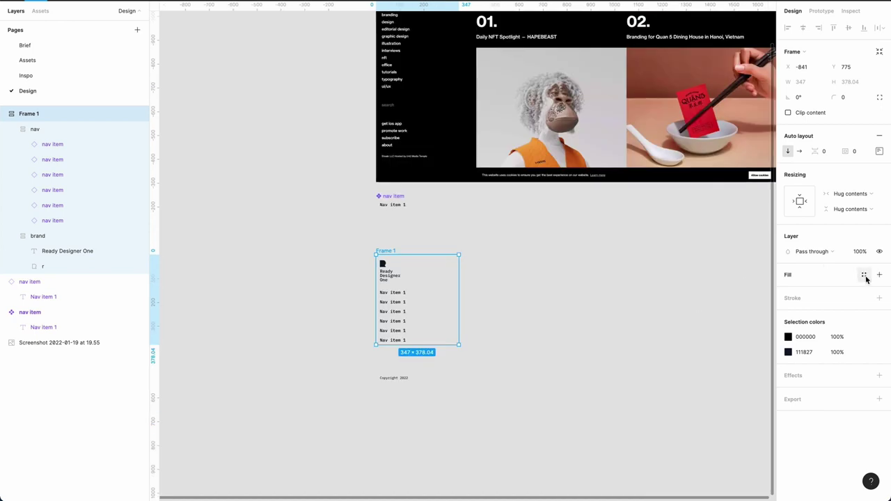
{"action": "left_click", "coordinate": [864, 276]}
{"action": "left_click", "coordinate": [863, 275]}
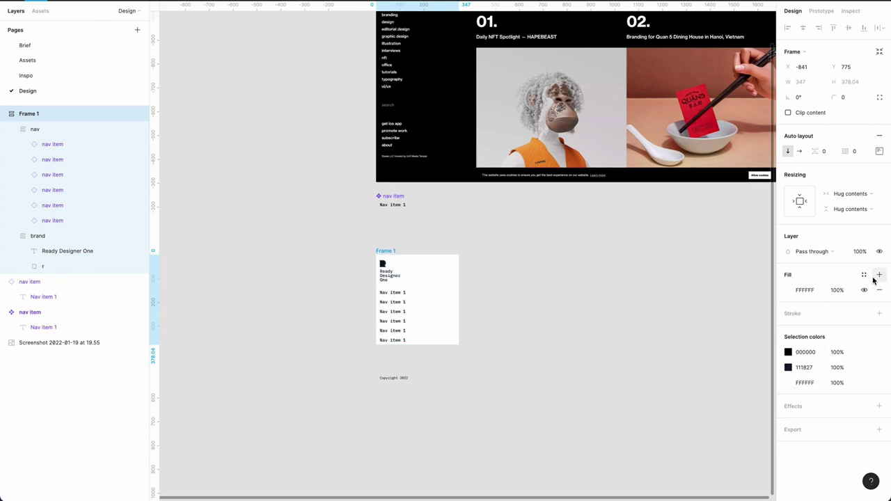
{"action": "left_click", "coordinate": [585, 296]}
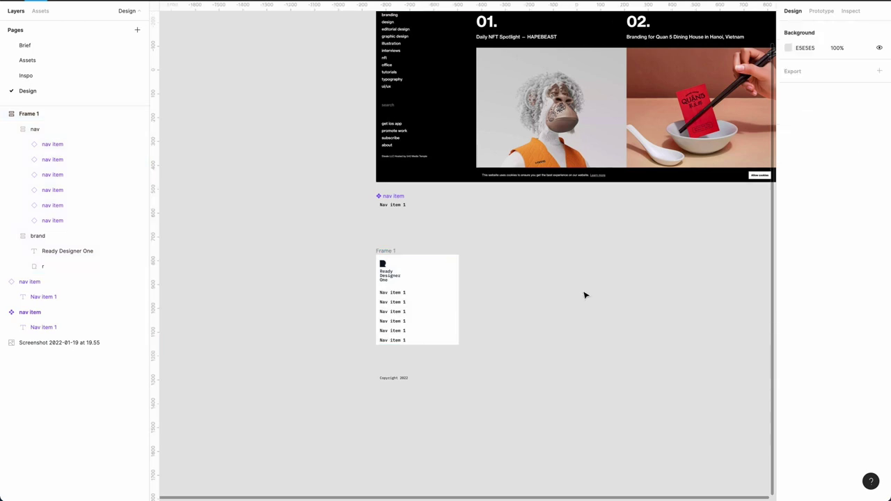
Set the brand frame's padding to 24 on all sides.
{"action": "left_click", "coordinate": [391, 257]}
{"action": "key", "text": "ctrl+plus"}
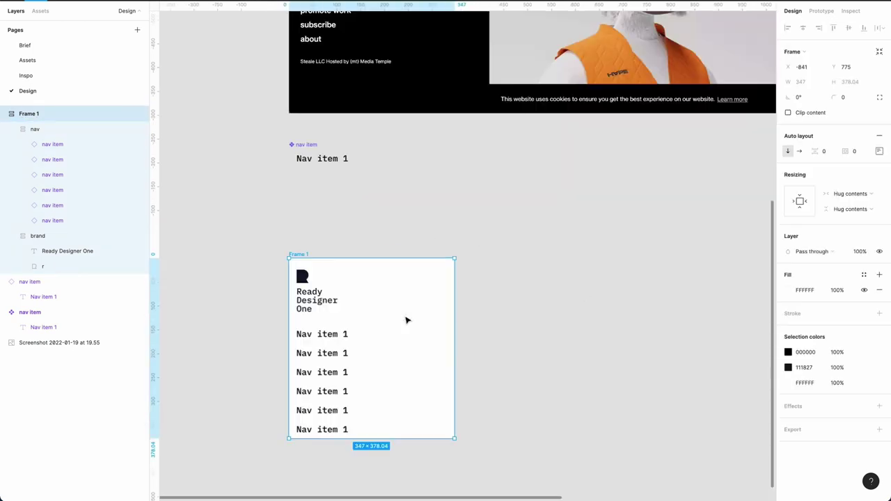
{"action": "left_click", "coordinate": [335, 300]}
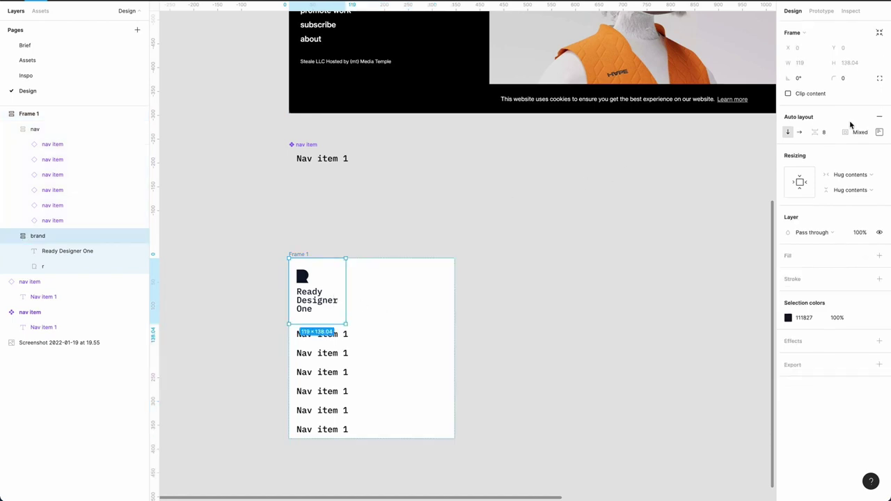
{"action": "left_click", "coordinate": [879, 132]}
{"action": "left_click", "coordinate": [822, 176]}
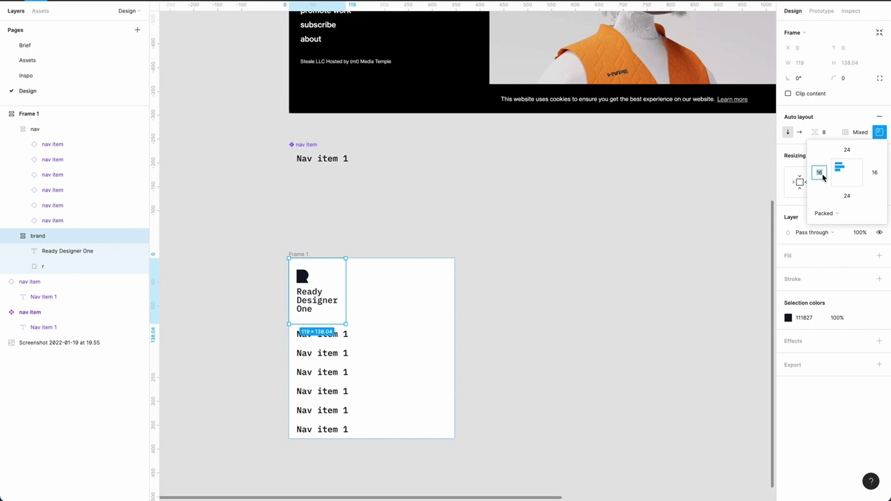
{"action": "left_click", "coordinate": [848, 150]}
{"action": "left_click", "coordinate": [859, 132]}
{"action": "type", "text": "24"}
{"action": "key", "text": "Return"}
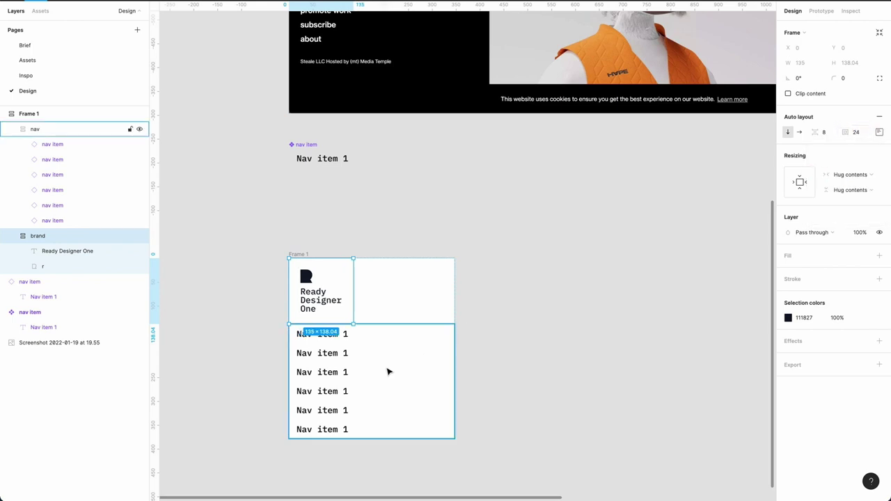
Set the main nav item component's left padding to 24 so its text lines up with the logo.
{"action": "left_click", "coordinate": [354, 381]}
{"action": "left_click", "coordinate": [328, 163]}
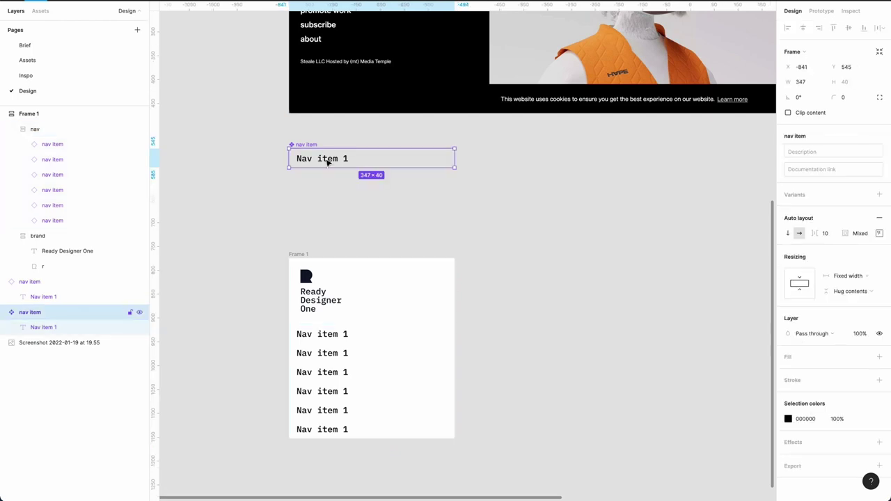
{"action": "left_click", "coordinate": [879, 233]}
{"action": "left_click", "coordinate": [821, 275]}
{"action": "type", "text": "24"}
{"action": "left_click", "coordinate": [875, 274]}
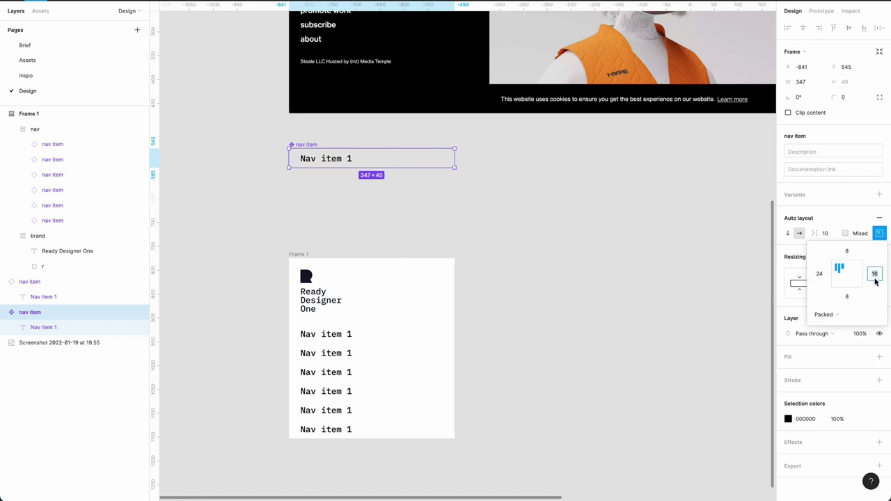
{"action": "left_click", "coordinate": [521, 392]}
Add a white fill to the Copyright 2022 nav item below Frame 1.
{"action": "left_click", "coordinate": [298, 255]}
{"action": "scroll", "coordinate": [476, 352], "scroll_direction": "down", "scroll_amount": 3}
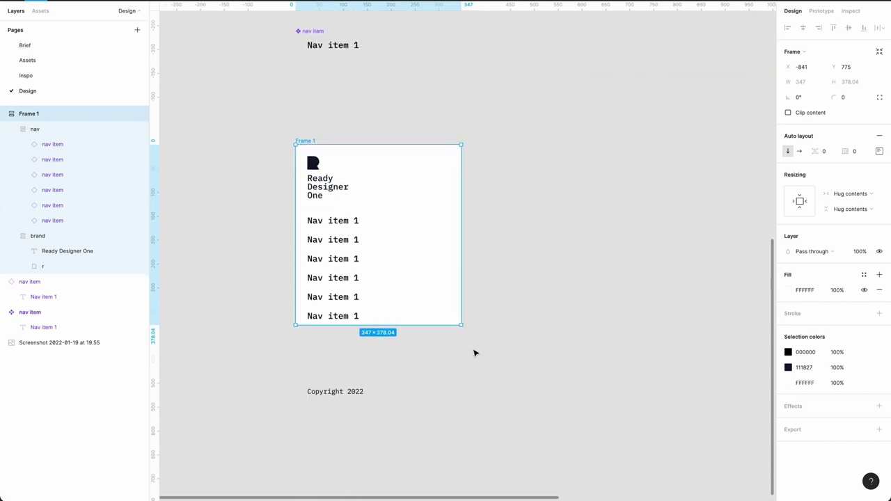
{"action": "left_click", "coordinate": [523, 366]}
{"action": "scroll", "coordinate": [484, 342], "scroll_direction": "down", "scroll_amount": 5}
{"action": "left_click", "coordinate": [400, 323]}
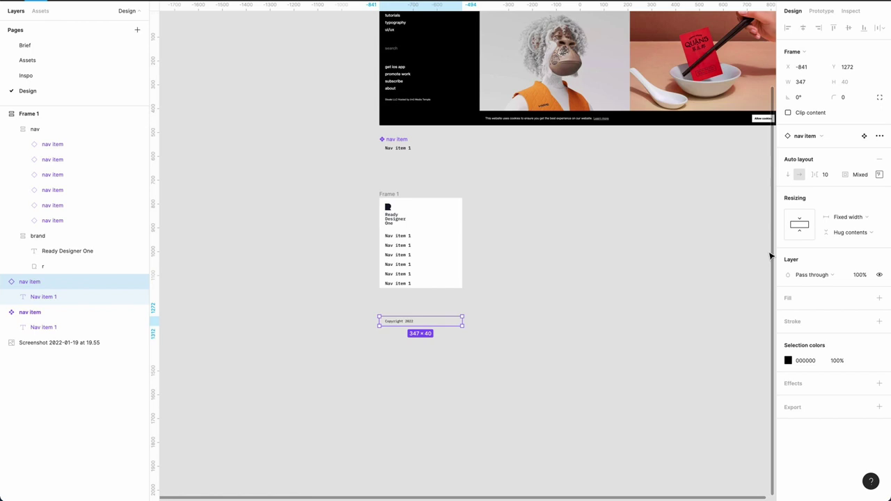
{"action": "left_click", "coordinate": [864, 300]}
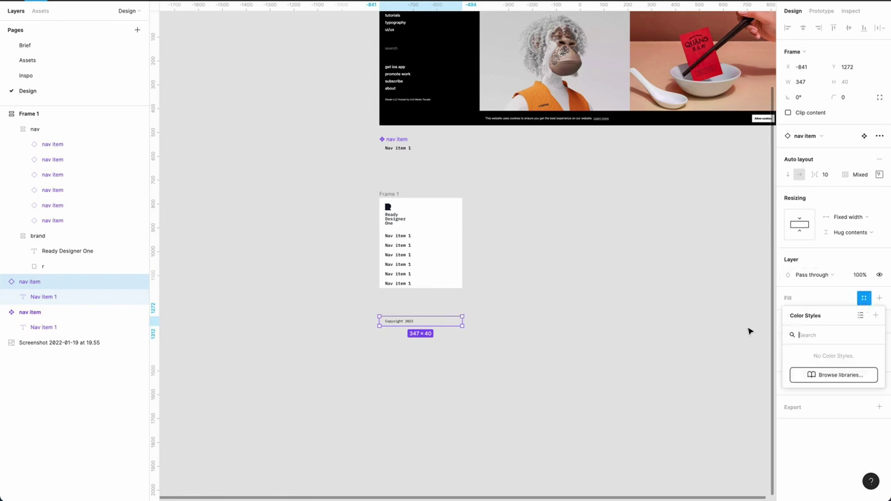
{"action": "left_click", "coordinate": [810, 297]}
{"action": "left_click", "coordinate": [515, 356]}
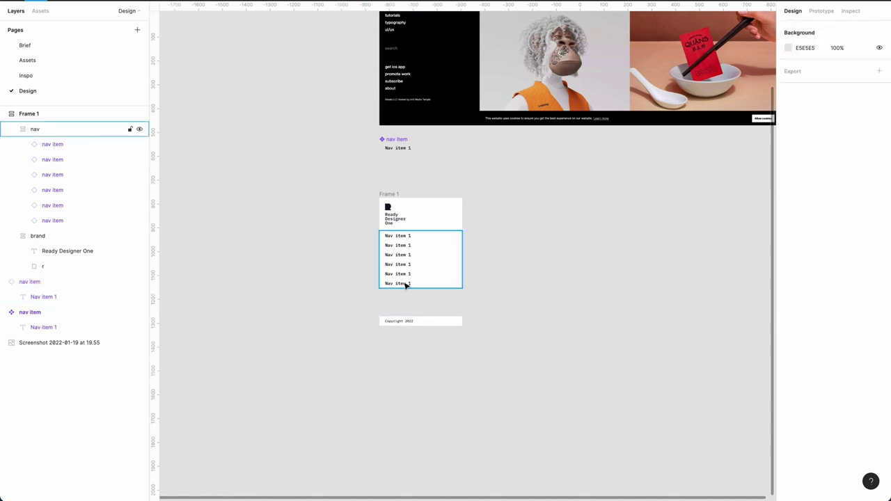
Move the Copyright 2022 item down to Y 1432 and combine it with Frame 1 in a vertical auto layout.
{"action": "left_click_drag", "start_coordinate": [397, 321], "coordinate": [396, 361]}
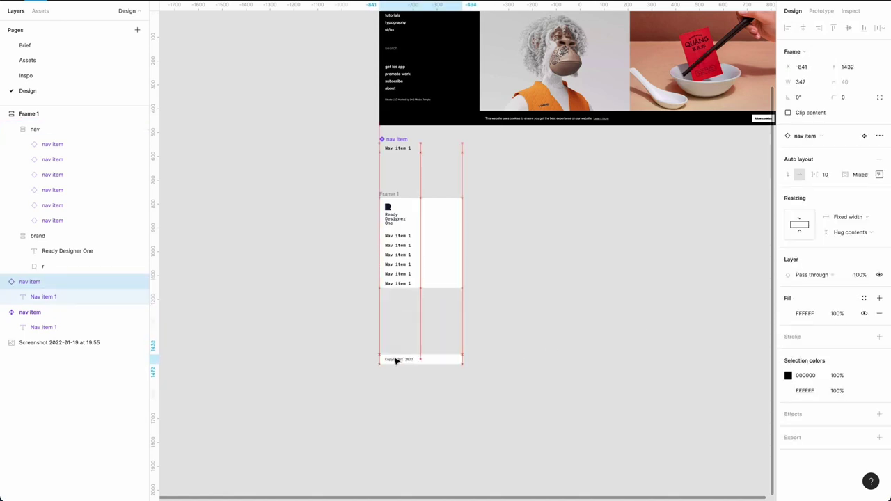
{"action": "left_click", "coordinate": [340, 265]}
{"action": "left_click", "coordinate": [391, 195]}
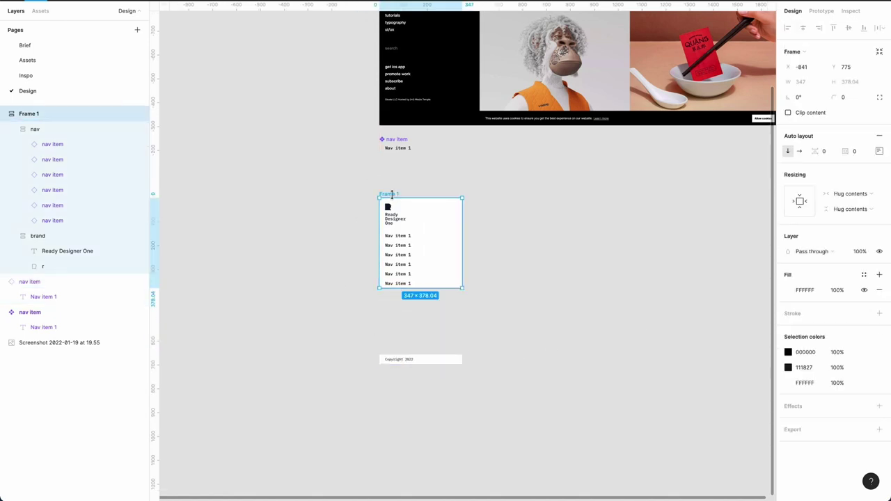
{"action": "left_click", "coordinate": [384, 360], "text": "shift"}
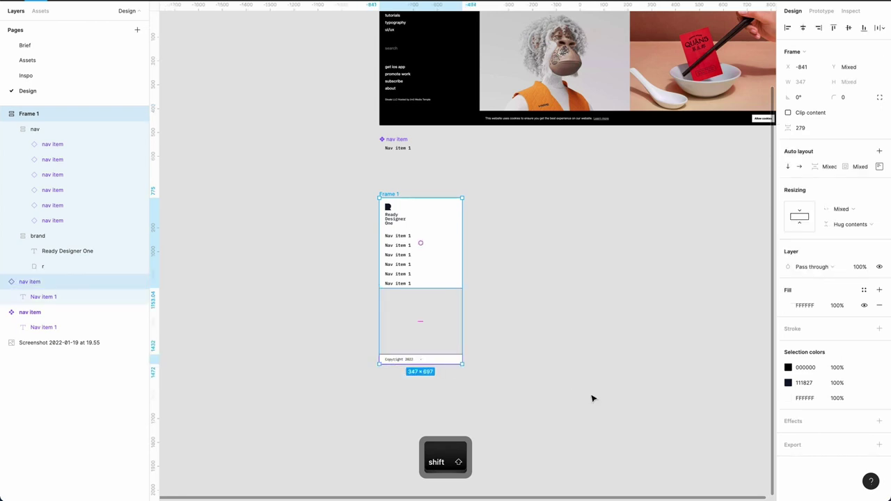
{"action": "key", "text": "shift+a"}
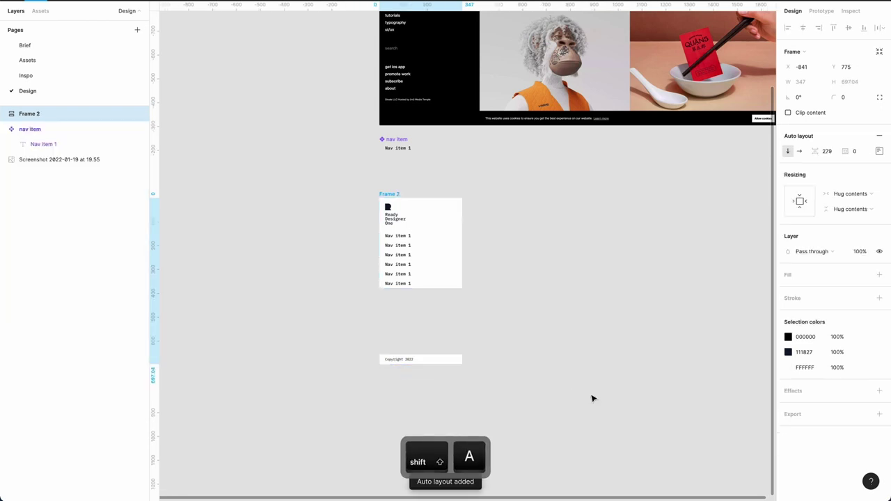
Set Frame 2's auto layout to Space between and extend its height to about 895.
{"action": "left_click", "coordinate": [879, 151]}
{"action": "left_click", "coordinate": [837, 233]}
{"action": "left_click", "coordinate": [838, 243]}
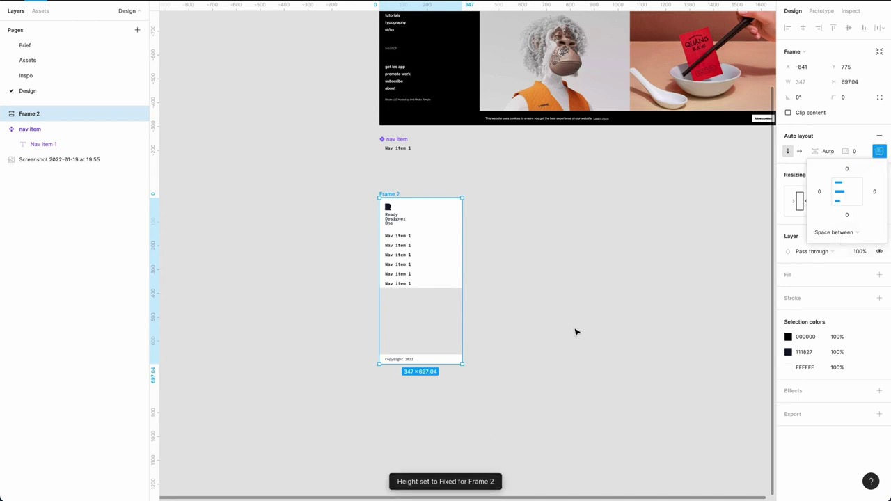
{"action": "left_click", "coordinate": [578, 332]}
{"action": "left_click", "coordinate": [388, 194]}
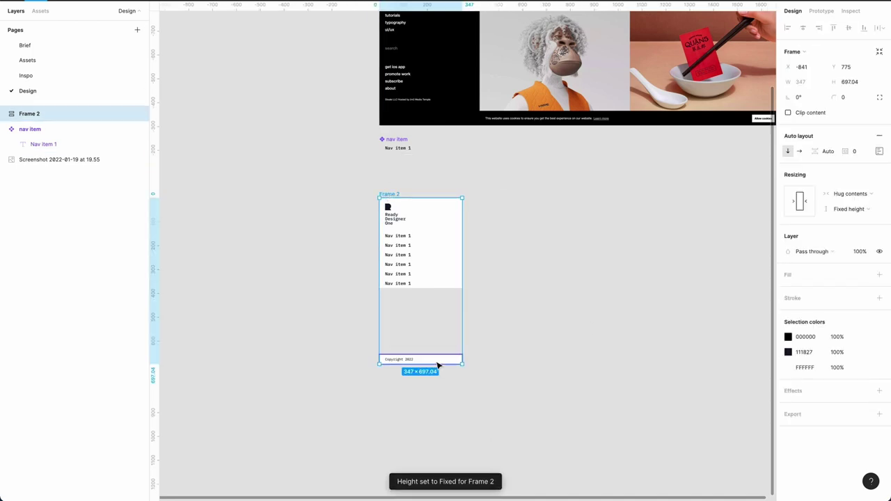
{"action": "left_click_drag", "start_coordinate": [434, 363], "coordinate": [452, 411]}
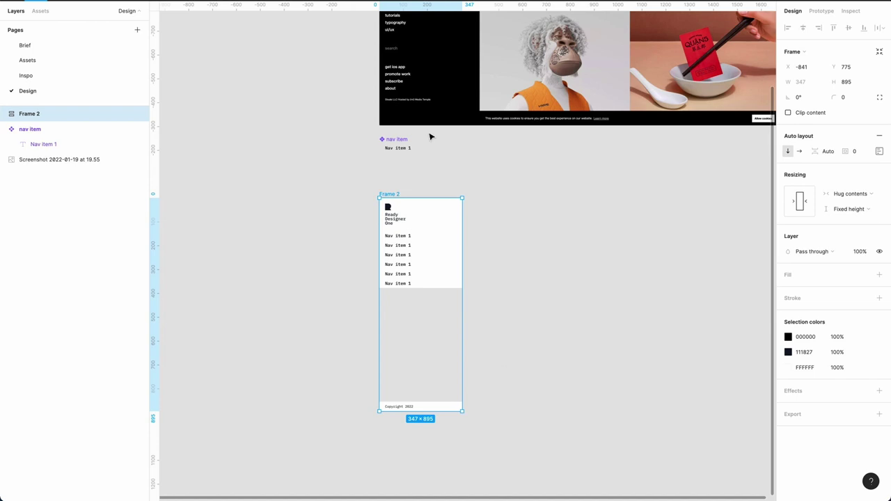
Add a white FFFFFF fill to Frame 2.
{"action": "left_click", "coordinate": [384, 181]}
{"action": "left_click", "coordinate": [394, 198]}
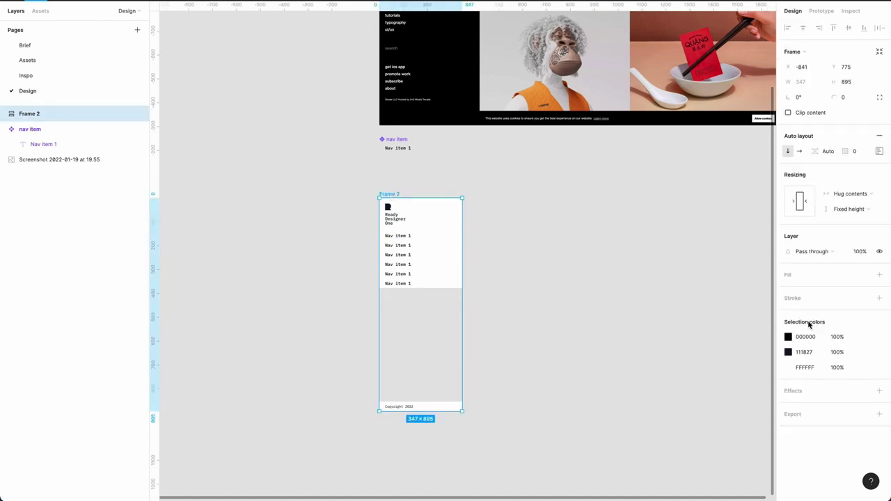
{"action": "left_click", "coordinate": [864, 274]}
{"action": "left_click", "coordinate": [827, 280]}
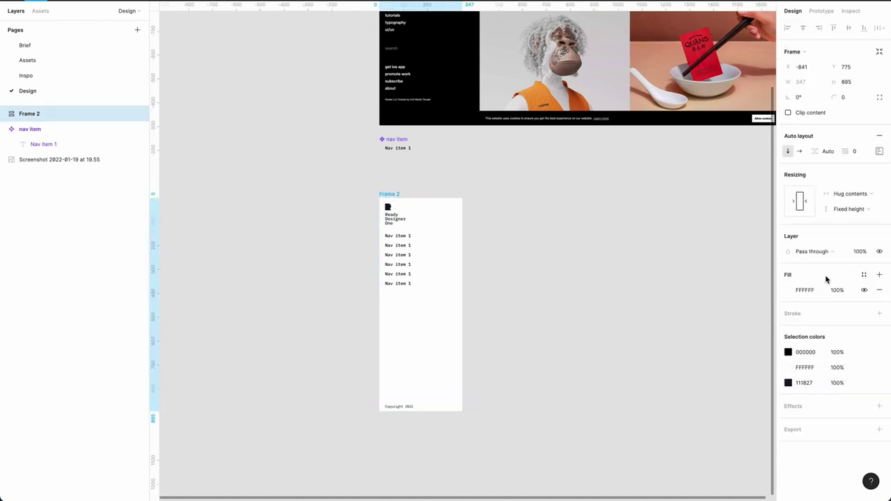
{"action": "left_click", "coordinate": [590, 362]}
Set the Copyright 2022 item's padding to 24.
{"action": "left_click", "coordinate": [413, 404]}
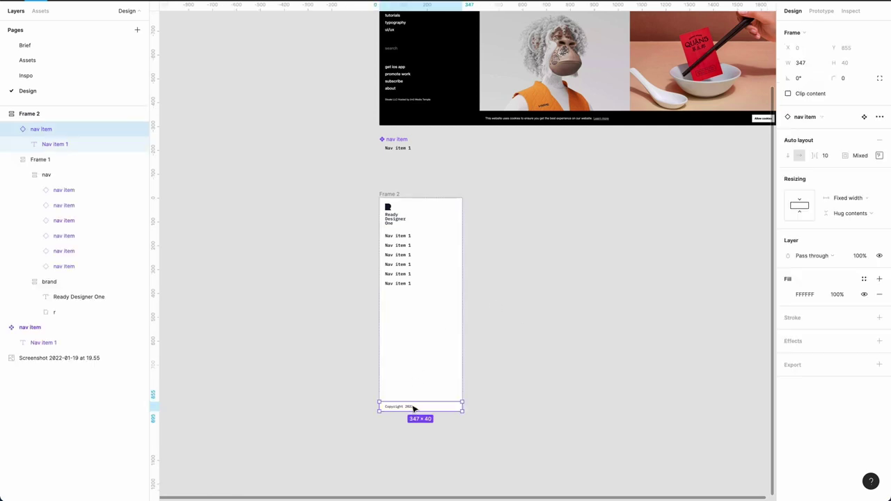
{"action": "left_click", "coordinate": [880, 156]}
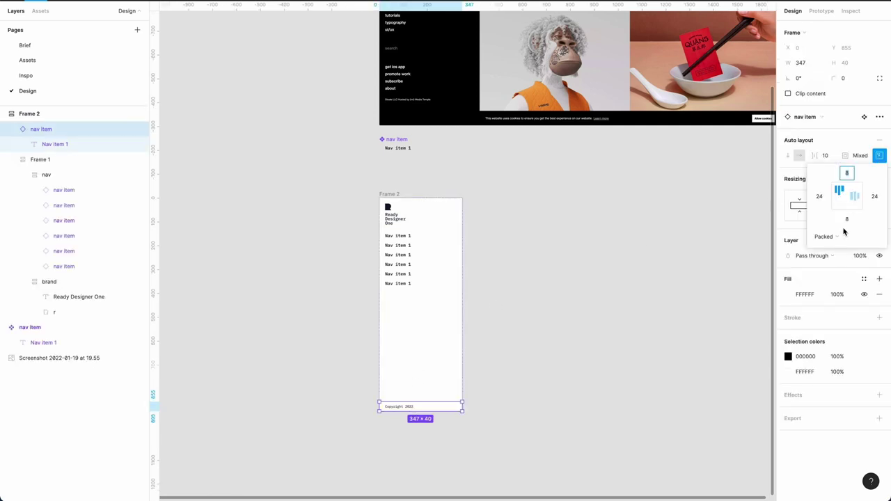
{"action": "left_click", "coordinate": [865, 157]}
{"action": "type", "text": "24"}
{"action": "key", "text": "Return"}
{"action": "left_click", "coordinate": [636, 355]}
Inspect the sidebar's layout and spacing up close, from the logo to the copyright line, and compare it with the reference screenshot.
{"action": "key", "text": "plus"}
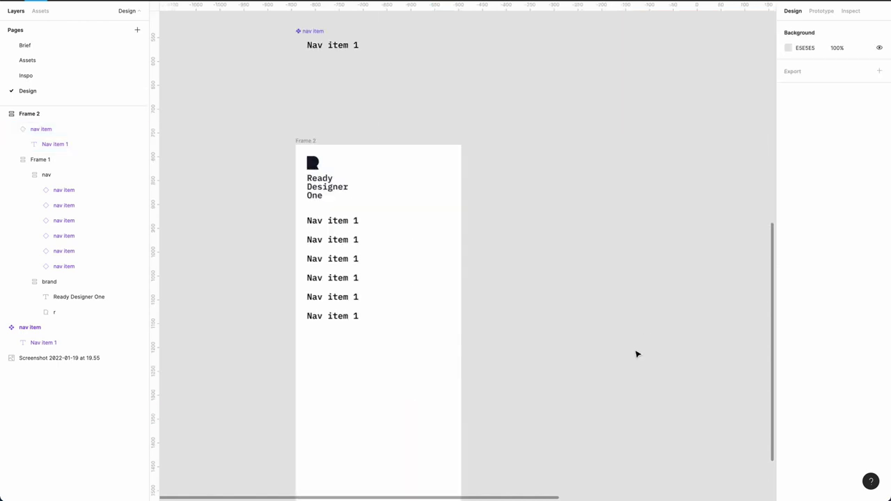
{"action": "scroll", "coordinate": [637, 354], "scroll_direction": "down", "scroll_amount": 5}
{"action": "right_click", "coordinate": [636, 353]}
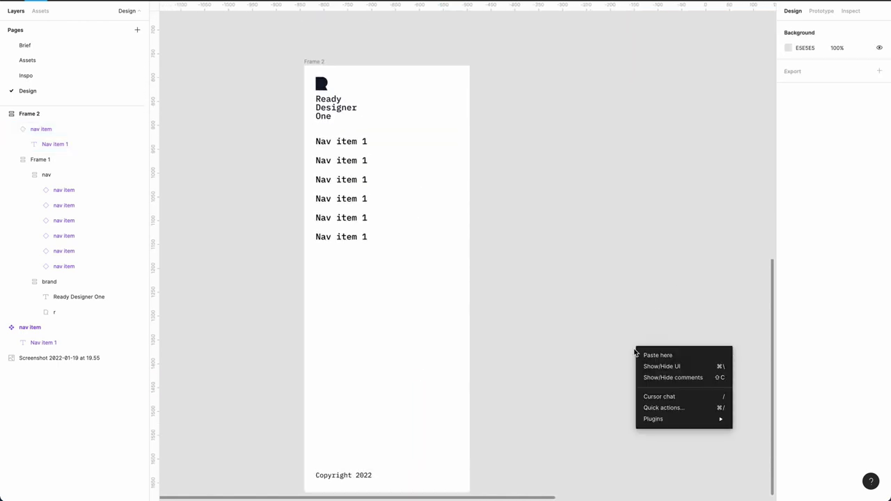
{"action": "left_click", "coordinate": [587, 274]}
{"action": "key", "text": "minus"}
{"action": "left_click_drag", "start_coordinate": [410, 148], "coordinate": [411, 172]}
{"action": "left_click", "coordinate": [509, 204]}
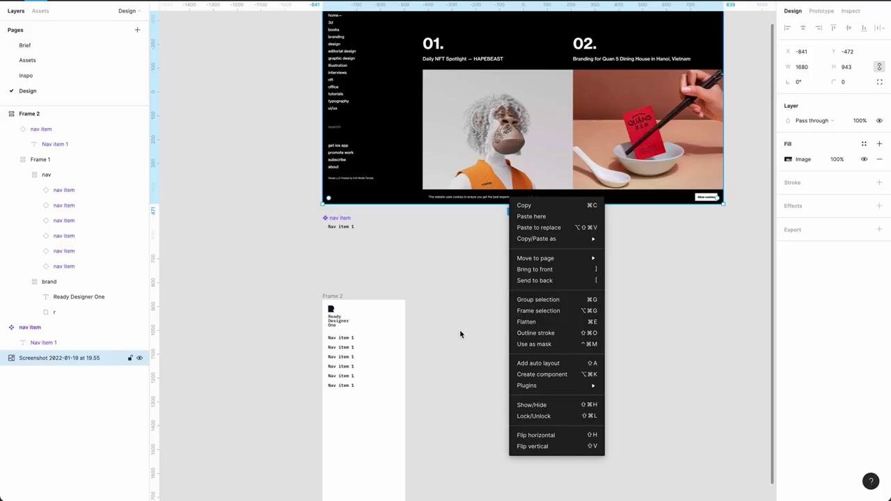
{"action": "key", "text": "Escape"}
{"action": "scroll", "coordinate": [428, 282], "scroll_direction": "down", "scroll_amount": 1}
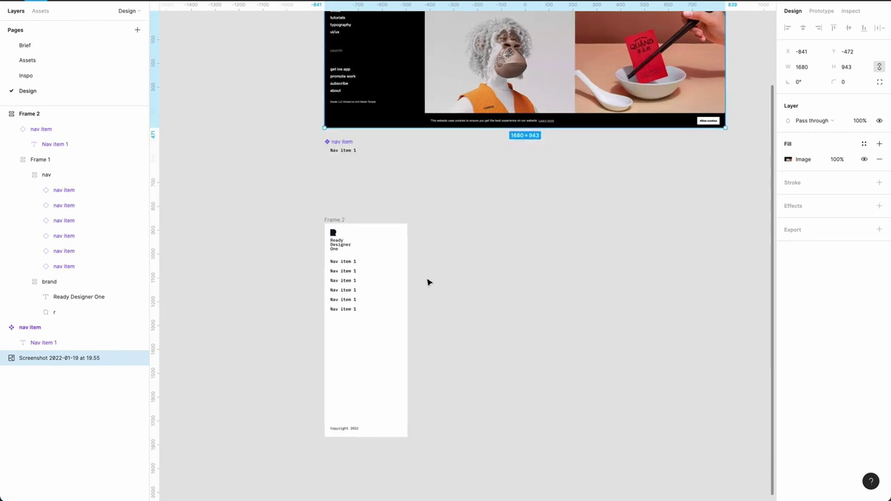
{"action": "scroll", "coordinate": [437, 285], "scroll_direction": "up", "scroll_amount": 1}
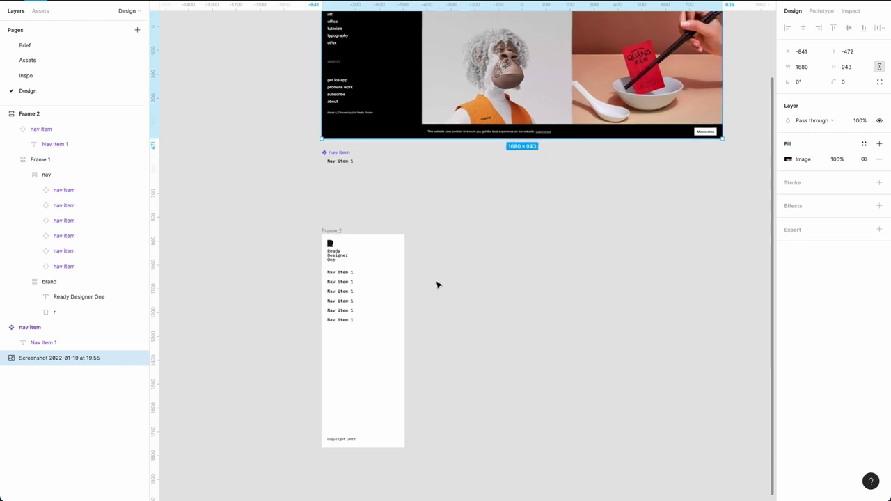
Draw a new frame of about 604 × 410 beside the sidebar, level with its nav items.
{"action": "key", "text": "f"}
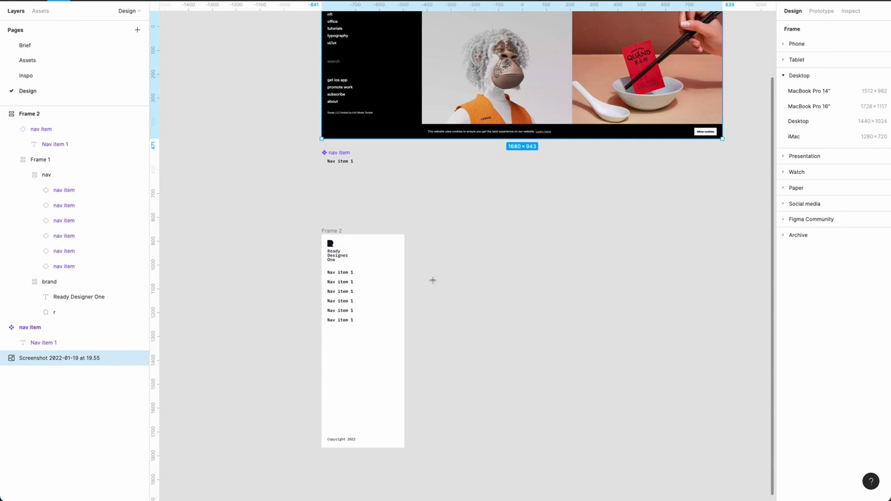
{"action": "left_click_drag", "start_coordinate": [429, 290], "coordinate": [575, 391]}
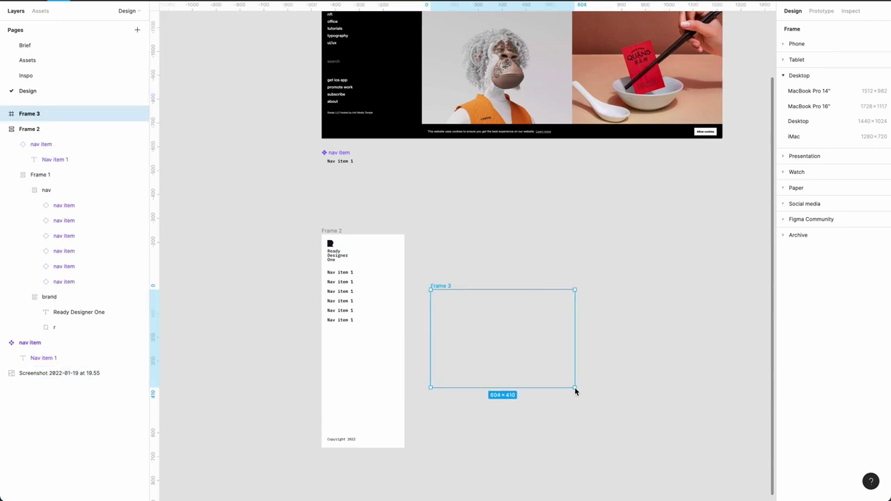
{"action": "left_click", "coordinate": [650, 339]}
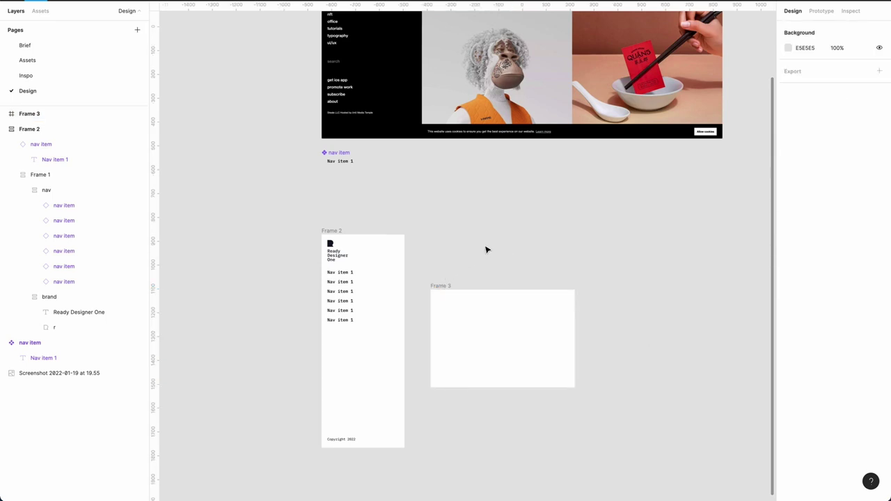
Add the text 1 inside Frame 3 and set its font to Lot.
{"action": "scroll", "coordinate": [483, 239], "scroll_direction": "up", "scroll_amount": 4}
{"action": "left_click", "coordinate": [436, 63]}
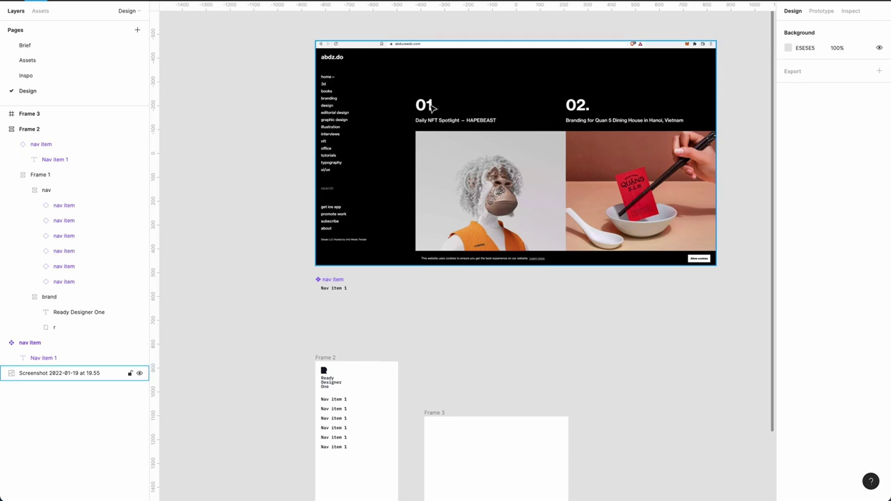
{"action": "scroll", "coordinate": [515, 316], "scroll_direction": "down", "scroll_amount": 3}
{"action": "left_click", "coordinate": [441, 335]}
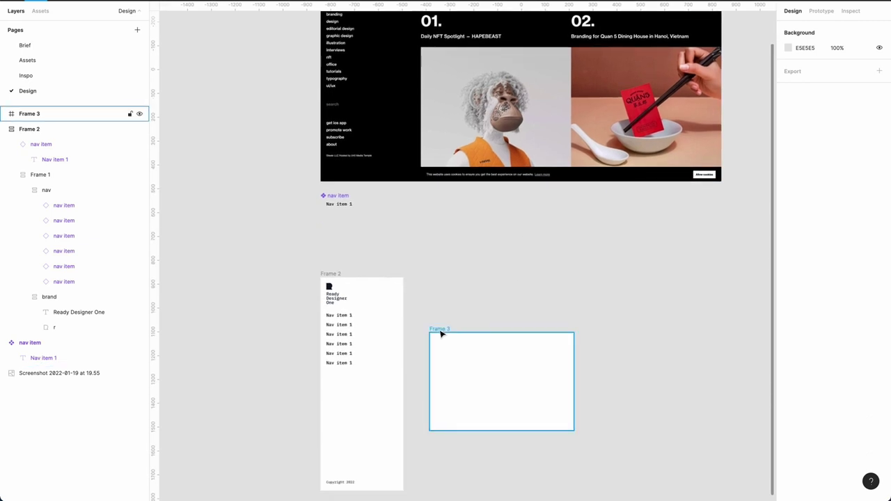
{"action": "scroll", "coordinate": [440, 335], "scroll_direction": "down", "scroll_amount": 1}
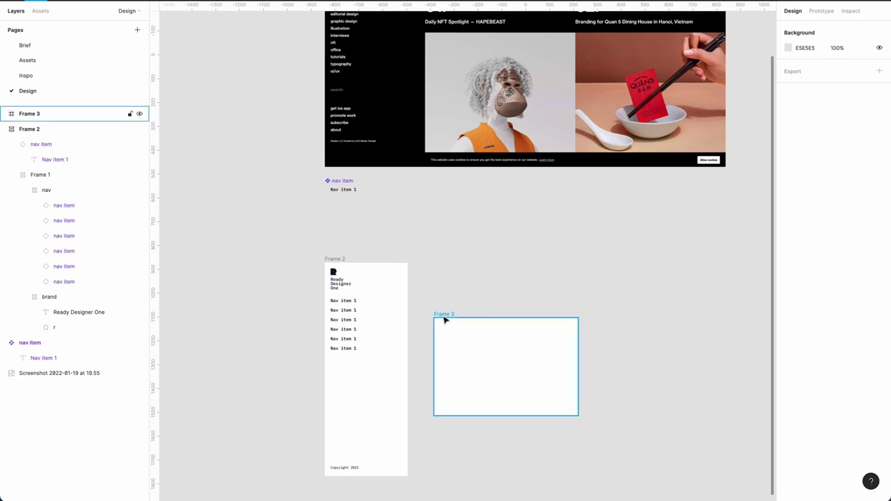
{"action": "key", "text": "r"}
{"action": "left_click", "coordinate": [491, 359]}
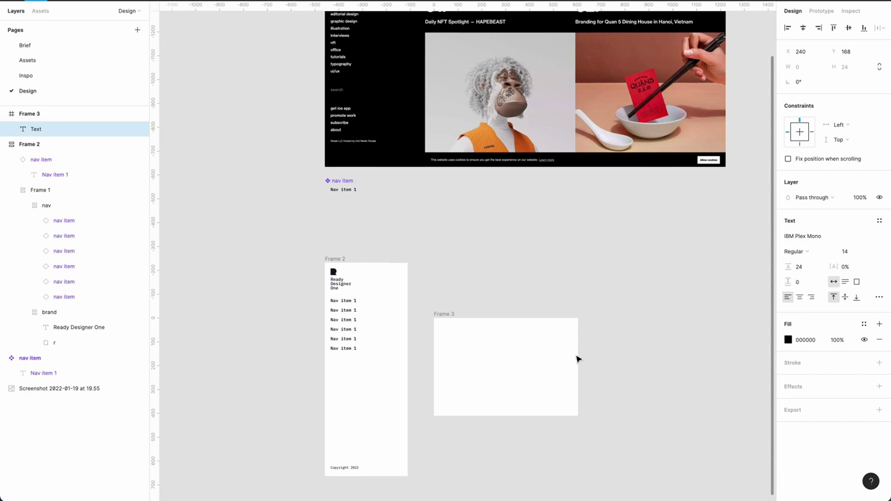
{"action": "type", "text": "1"}
{"action": "key", "text": "Escape"}
{"action": "left_click", "coordinate": [821, 236]}
{"action": "type", "text": "Lot"}
{"action": "key", "text": "Return"}
Set the number 1's font size to 288.
{"action": "left_click", "coordinate": [852, 253]}
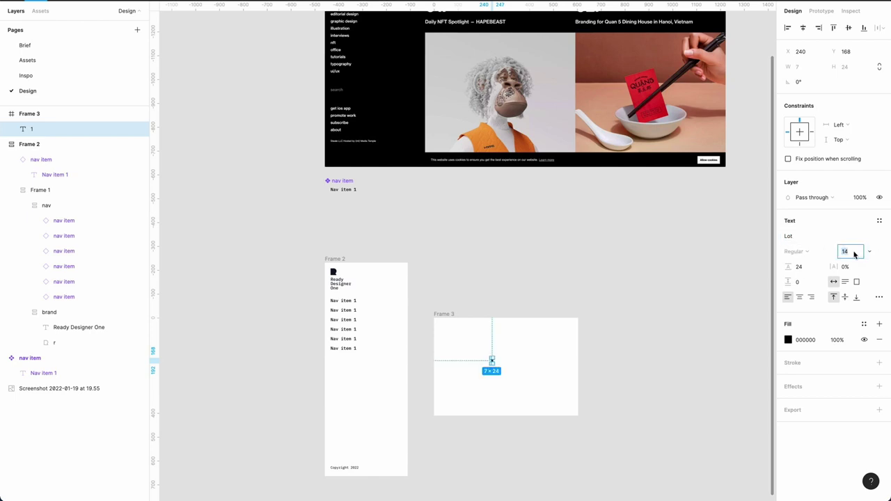
{"action": "type", "text": "96"}
{"action": "key", "text": "Return"}
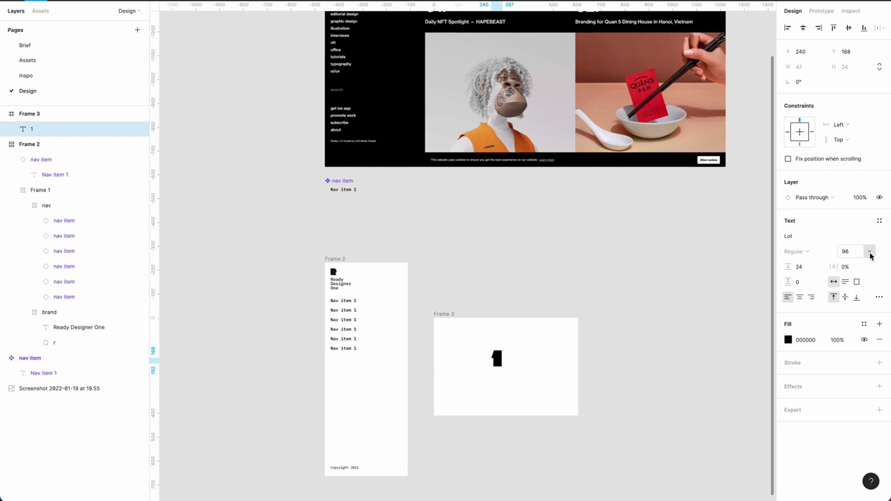
{"action": "left_click", "coordinate": [870, 253]}
{"action": "left_click", "coordinate": [865, 266]}
{"action": "left_click", "coordinate": [869, 251]}
{"action": "left_click", "coordinate": [863, 260]}
{"action": "left_click", "coordinate": [683, 315]}
Set the number 1's line height to auto and centre it horizontally and vertically in Frame 3.
{"action": "left_click", "coordinate": [511, 353]}
{"action": "left_click", "coordinate": [807, 267]}
{"action": "type", "text": "auto"}
{"action": "key", "text": "Return"}
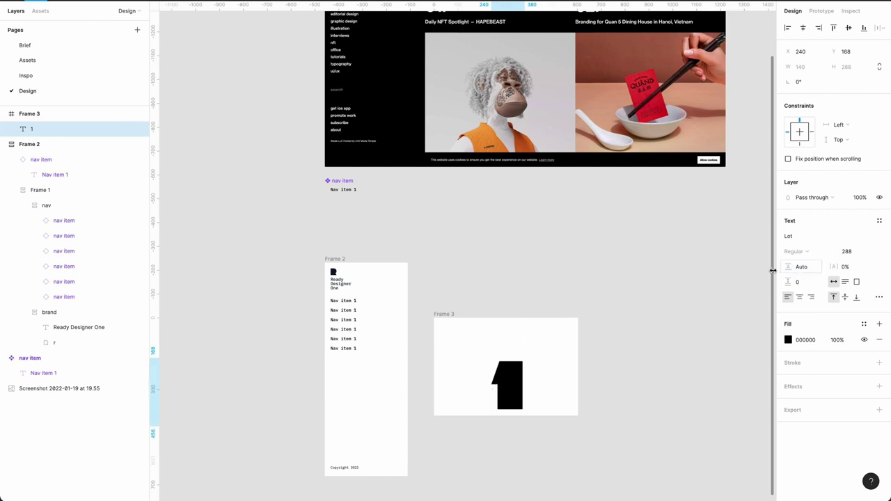
{"action": "left_click", "coordinate": [713, 295]}
{"action": "left_click", "coordinate": [512, 382]}
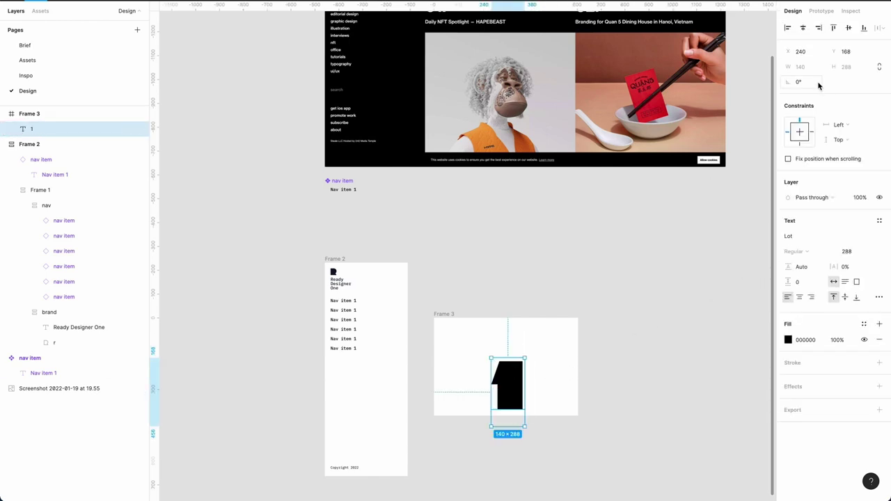
{"action": "left_click", "coordinate": [803, 28]}
{"action": "left_click", "coordinate": [848, 28]}
{"action": "left_click", "coordinate": [672, 305]}
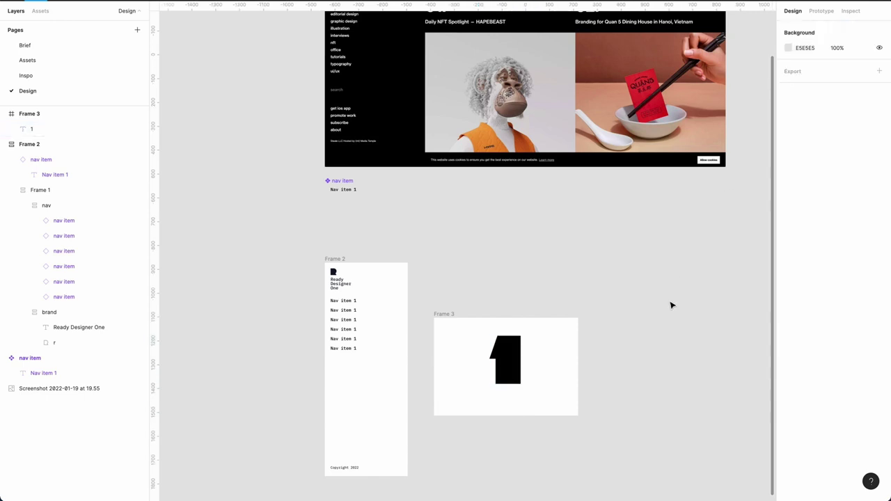
Move Frame 3 straight up to about Y 1014, keeping it beside the sidebar.
{"action": "left_click_drag", "start_coordinate": [448, 314], "coordinate": [447, 293]}
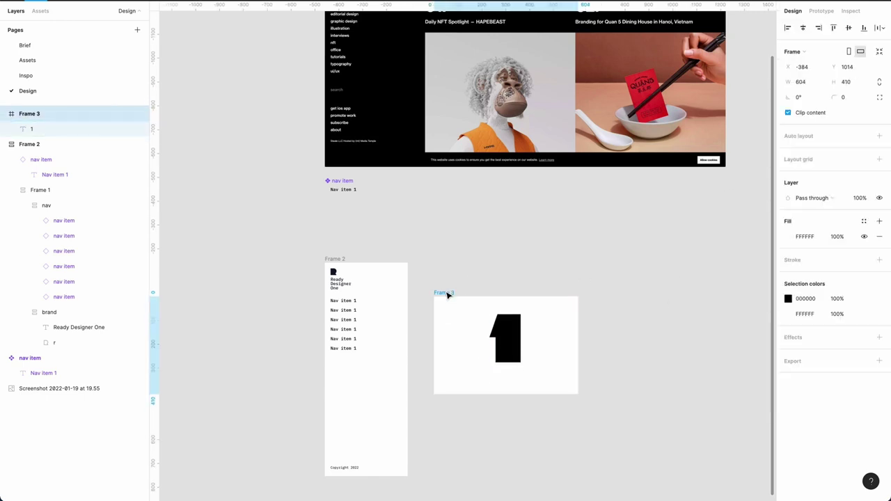
{"action": "left_click", "coordinate": [454, 412]}
Add the text 5 below and slightly left of the large 1 in Frame 3.
{"action": "scroll", "coordinate": [454, 412], "scroll_direction": "up", "scroll_amount": 5}
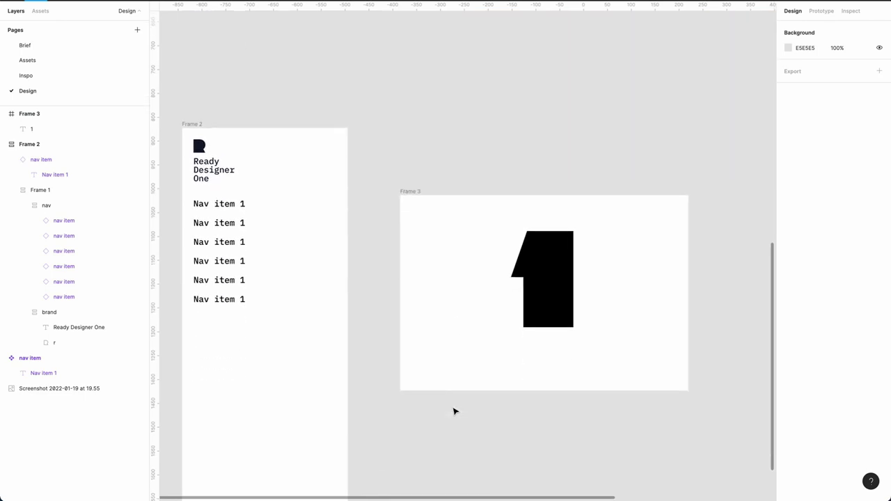
{"action": "left_click", "coordinate": [477, 350]}
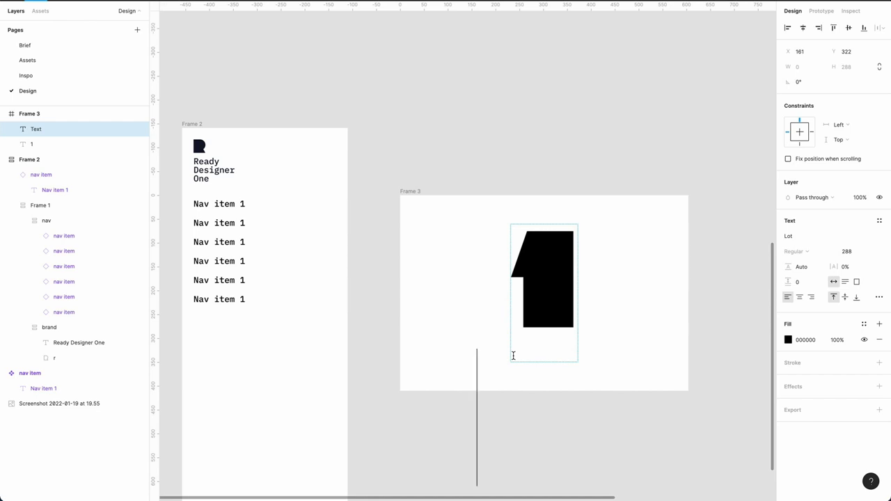
{"action": "type", "text": "5"}
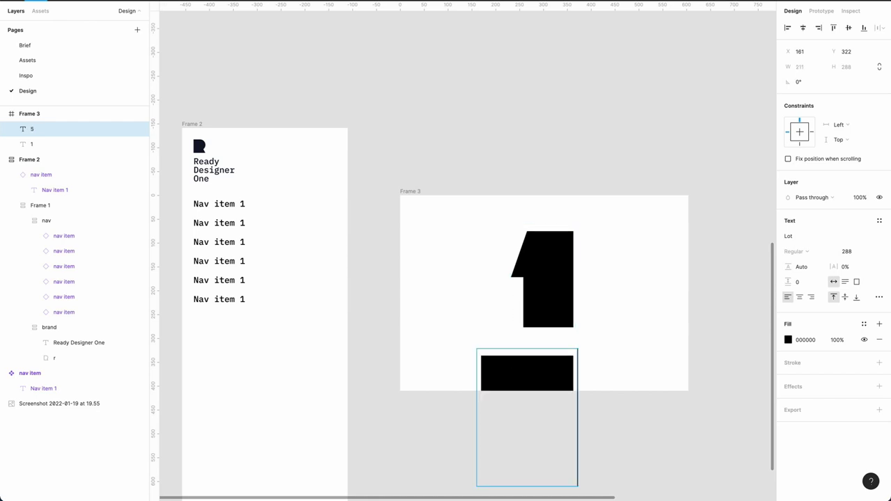
Set the text 5's font to IBM Plex Mono at size 24.
{"action": "key", "text": "super+a"}
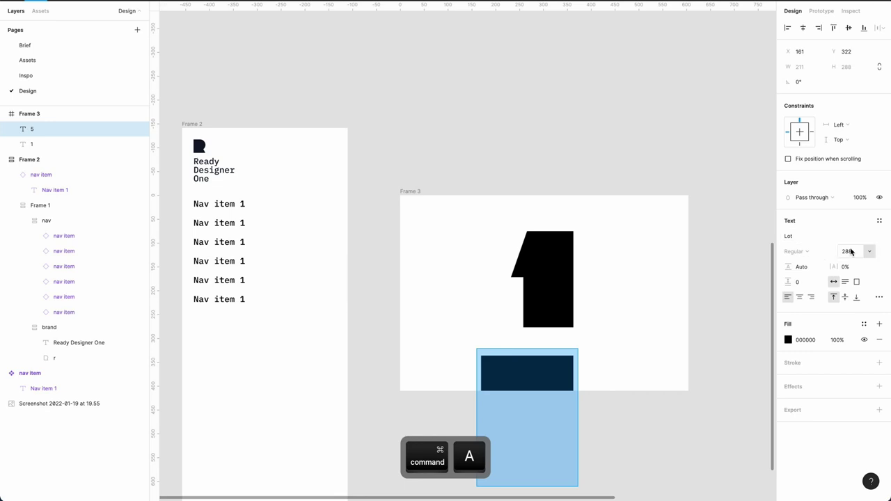
{"action": "left_click", "coordinate": [806, 238]}
{"action": "type", "text": "IBM Plex Mono"}
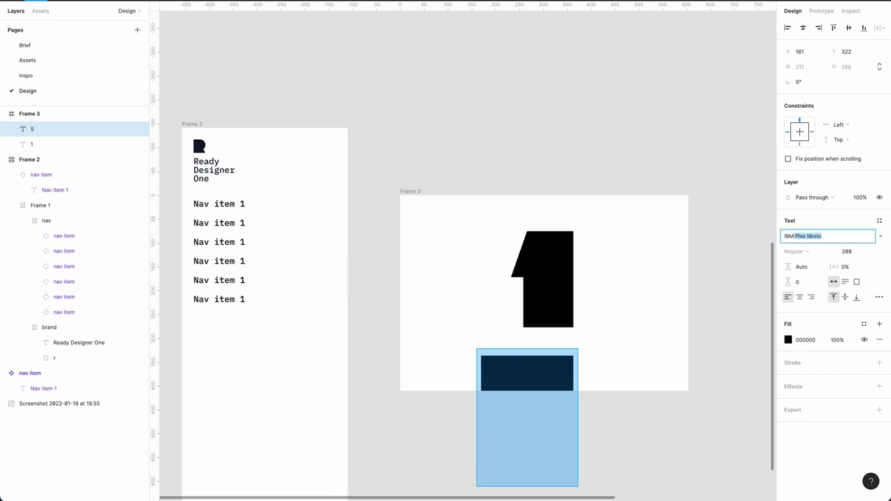
{"action": "key", "text": "Return"}
{"action": "left_click", "coordinate": [851, 252]}
{"action": "type", "text": "24"}
{"action": "key", "text": "Return"}
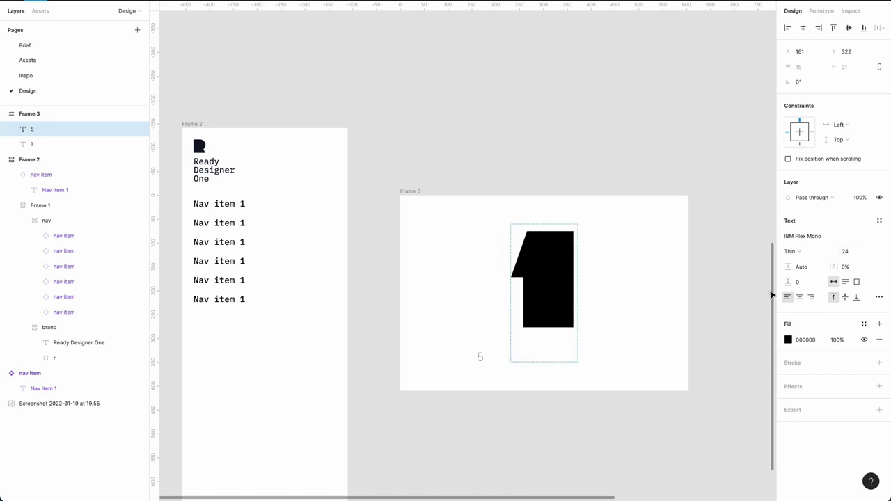
Set the text 5's weight to SemiBold and extend it to read 5W1H.
{"action": "left_click", "coordinate": [806, 252]}
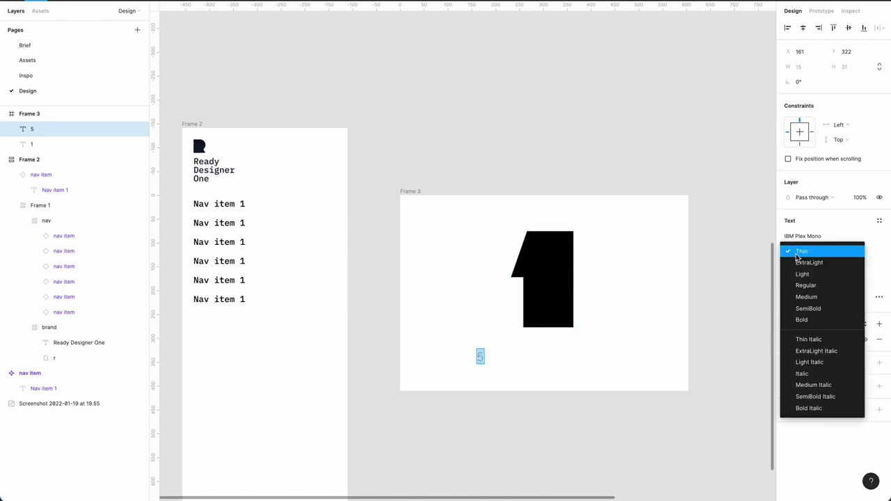
{"action": "left_click", "coordinate": [814, 307]}
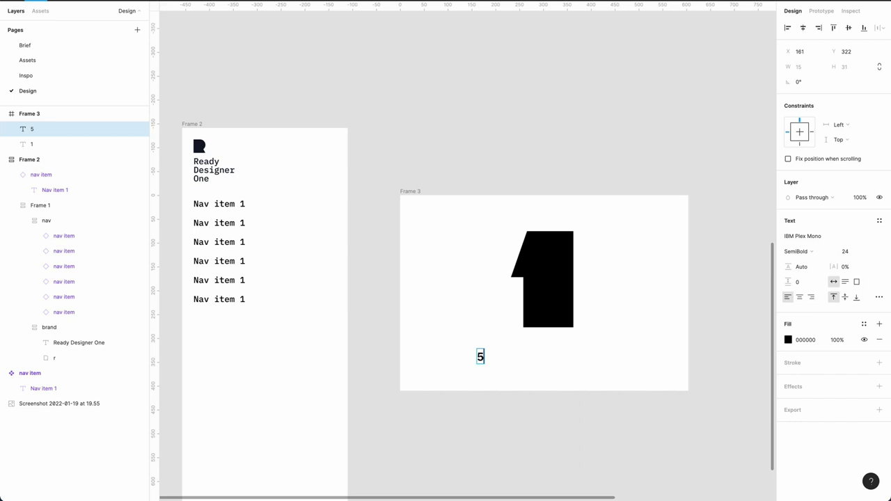
{"action": "type", "text": "w"}
{"action": "key", "text": "BackSpace"}
{"action": "type", "text": "W"}
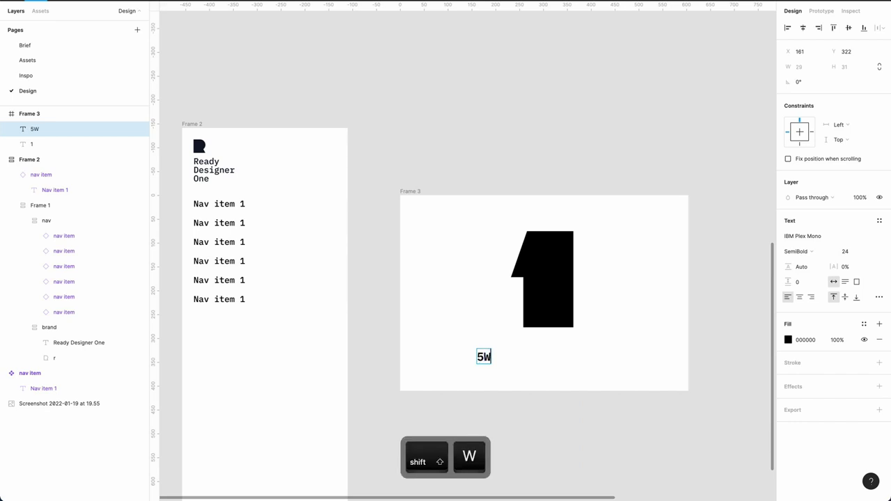
{"action": "type", "text": "1H"}
{"action": "key", "text": "Escape"}
{"action": "left_click", "coordinate": [525, 415]}
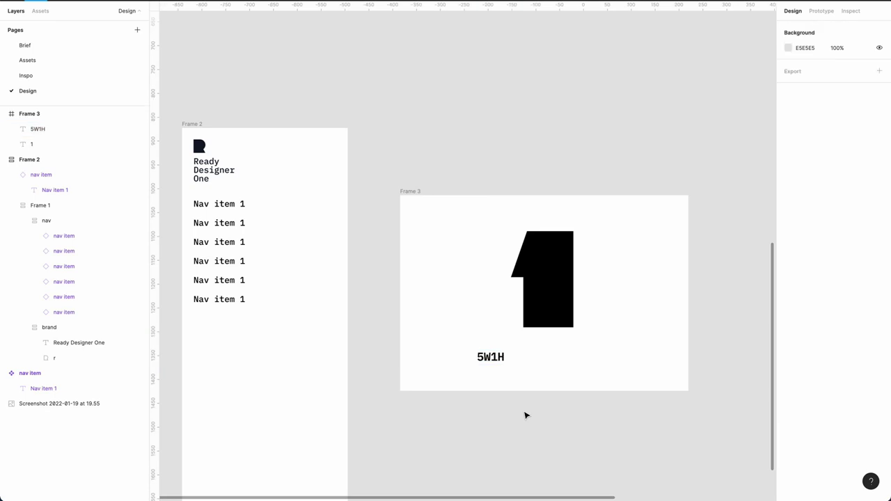
Move the 5W1H text to sit roughly centred beneath the large 1 in Frame 3.
{"action": "double_click", "coordinate": [497, 359]}
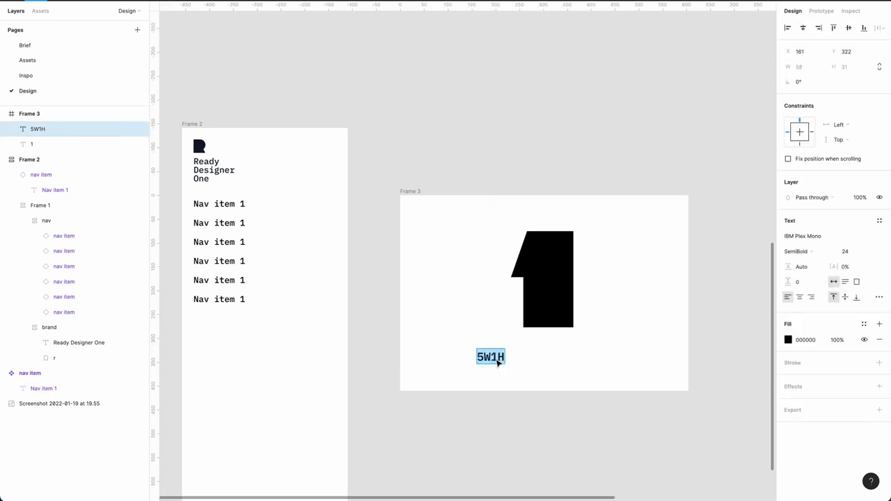
{"action": "left_click", "coordinate": [485, 358]}
{"action": "key", "text": "Escape"}
{"action": "left_click", "coordinate": [458, 367]}
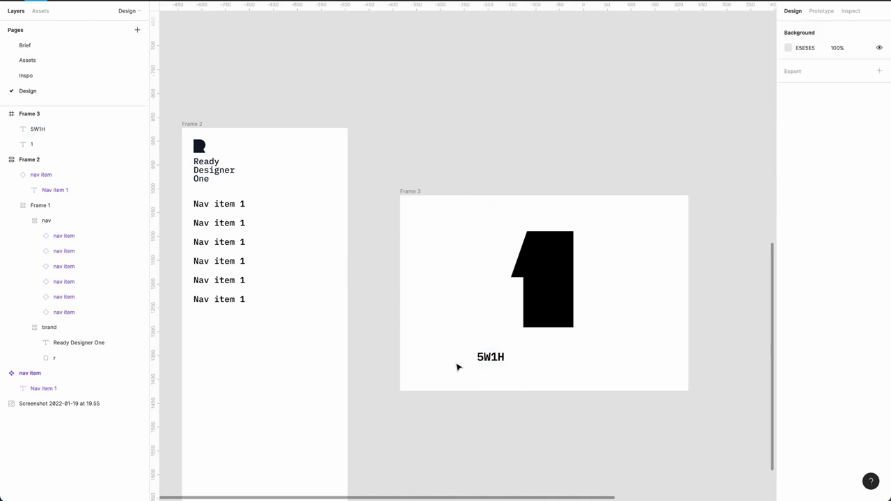
{"action": "left_click_drag", "start_coordinate": [489, 359], "coordinate": [547, 353]}
{"action": "left_click", "coordinate": [478, 383]}
{"action": "key", "text": "minus"}
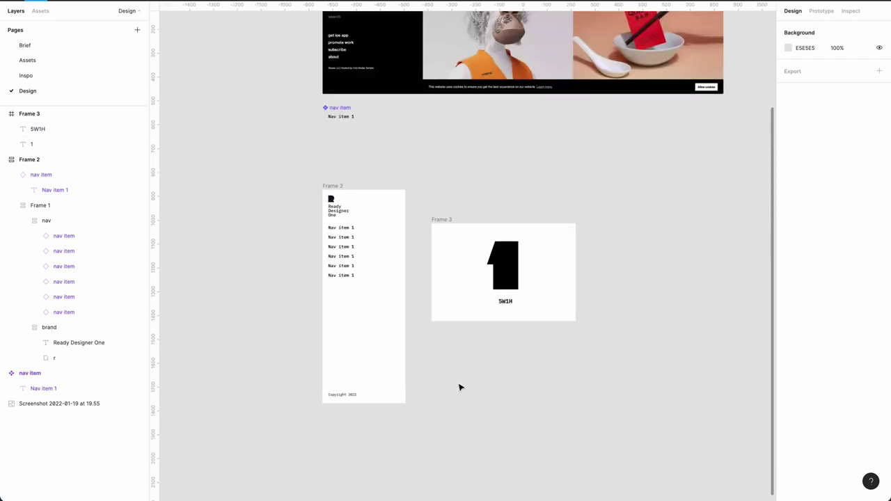
Combine the 5W1H text and the large 1 in a vertical auto layout with horizontally centred alignment.
{"action": "scroll", "coordinate": [460, 387], "scroll_direction": "right", "scroll_amount": 2}
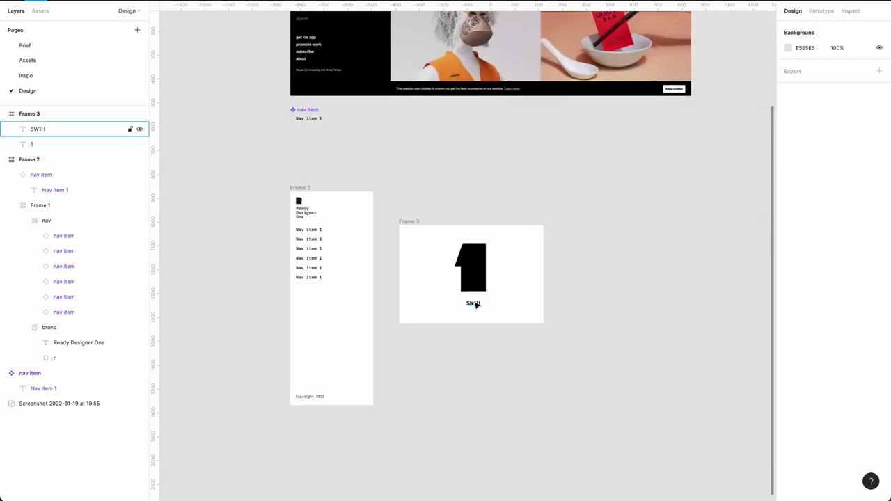
{"action": "left_click", "coordinate": [473, 303]}
{"action": "left_click", "coordinate": [479, 264]}
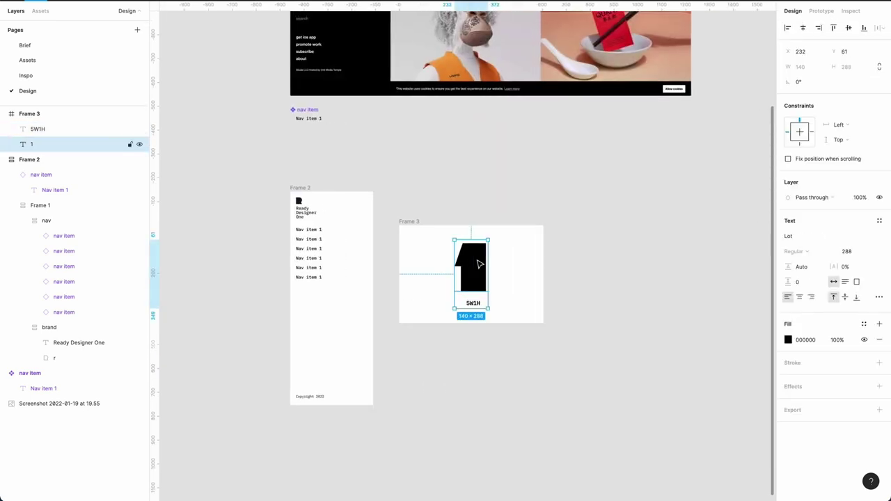
{"action": "left_click", "coordinate": [422, 316]}
{"action": "left_click", "coordinate": [481, 305]}
{"action": "left_click", "coordinate": [480, 260], "text": "shift"}
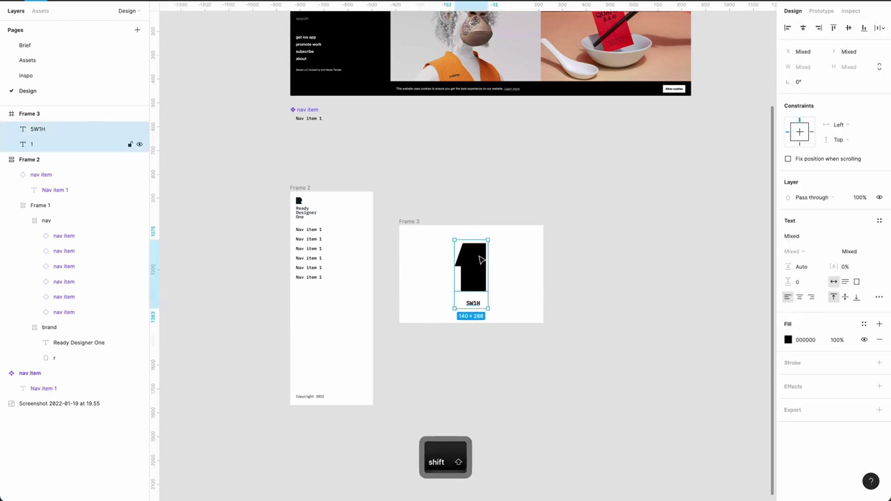
{"action": "key", "text": "shift+a"}
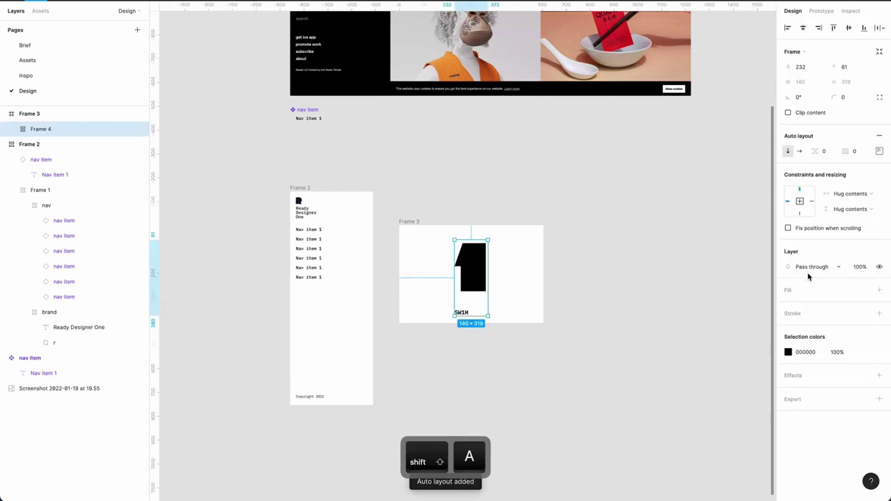
{"action": "left_click", "coordinate": [880, 151]}
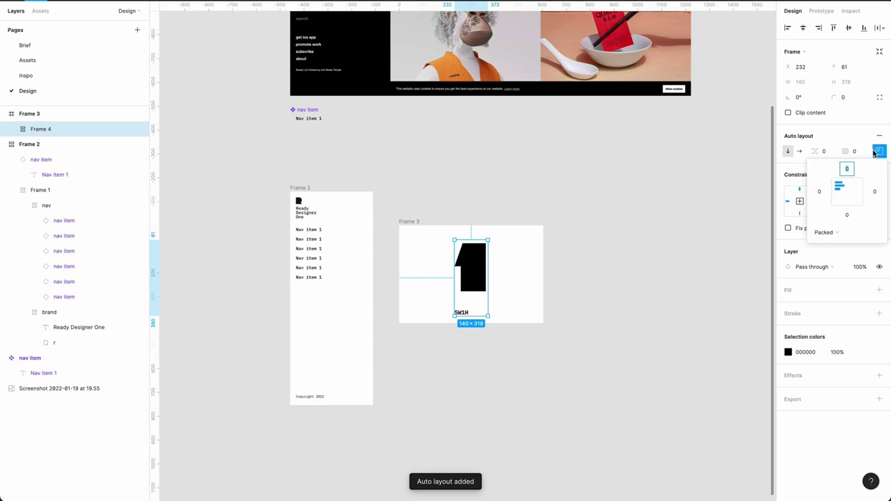
{"action": "left_click", "coordinate": [847, 185]}
{"action": "left_click", "coordinate": [825, 153]}
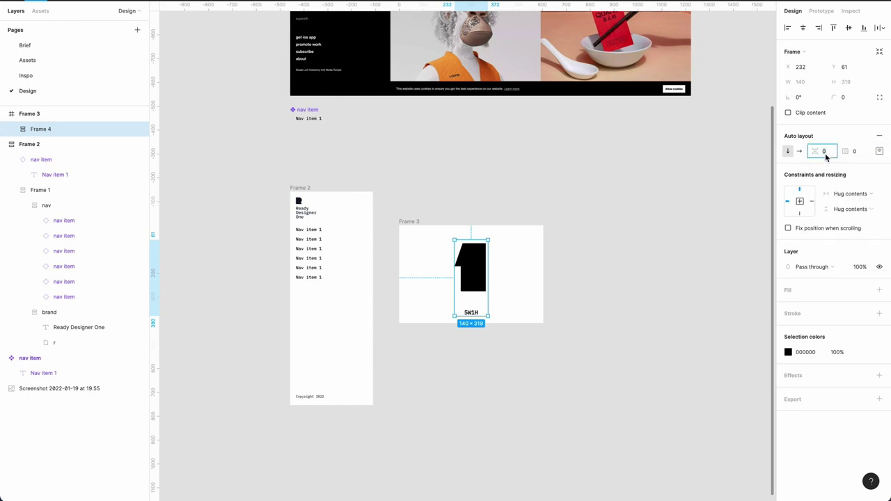
{"action": "left_click", "coordinate": [538, 344]}
Set the large 1's line height to 192 to bring the 5W1H text closer beneath it.
{"action": "key", "text": "plus"}
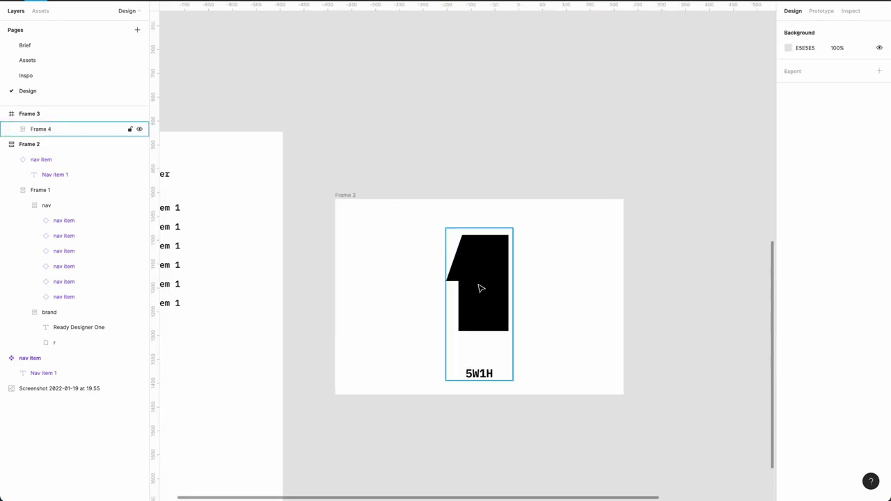
{"action": "left_click", "coordinate": [476, 288]}
{"action": "left_click", "coordinate": [476, 288]}
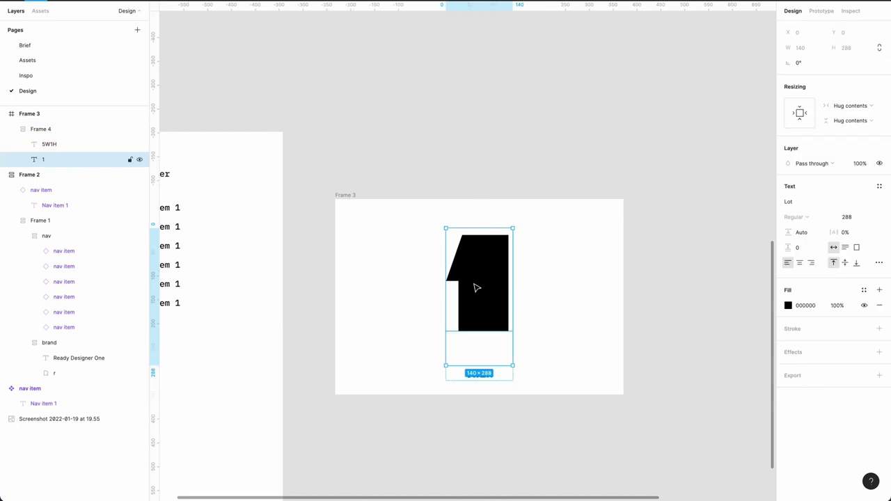
{"action": "left_click", "coordinate": [810, 237]}
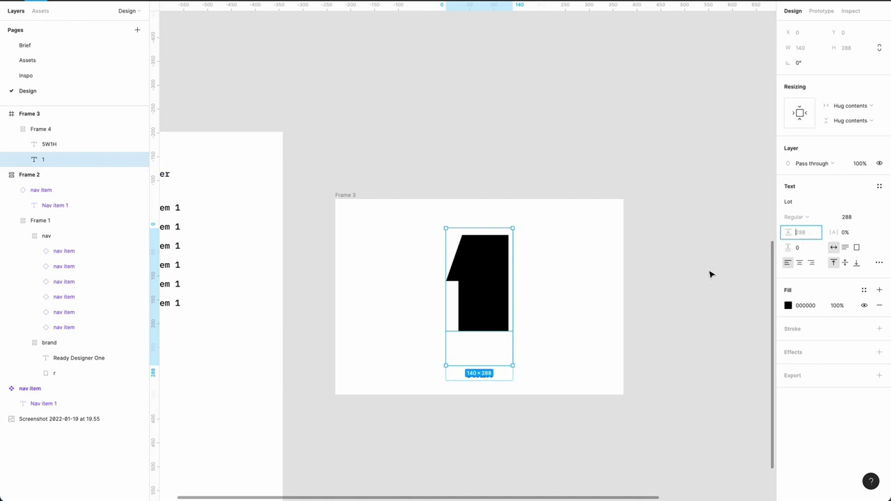
{"action": "key", "text": "Return"}
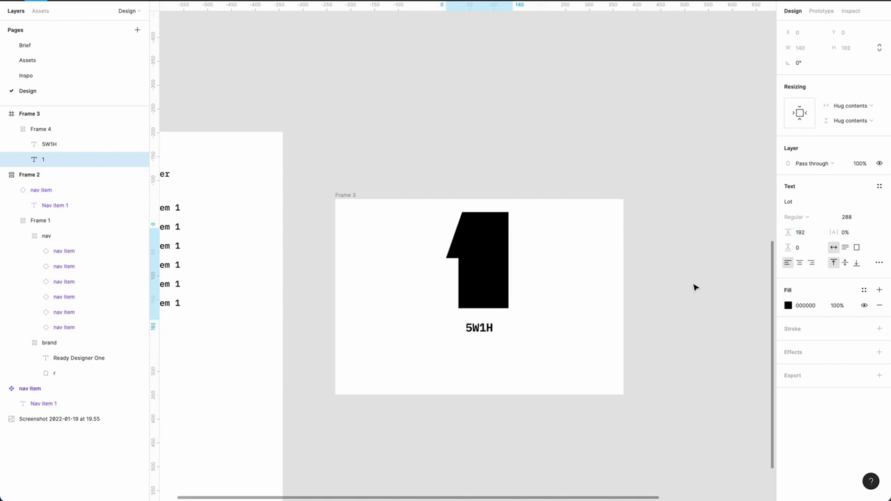
Centre the auto layout group of 1 and 5W1H vertically in Frame 3 and shift it straight down to about Y 134.
{"action": "left_click", "coordinate": [418, 358]}
{"action": "left_click", "coordinate": [493, 250]}
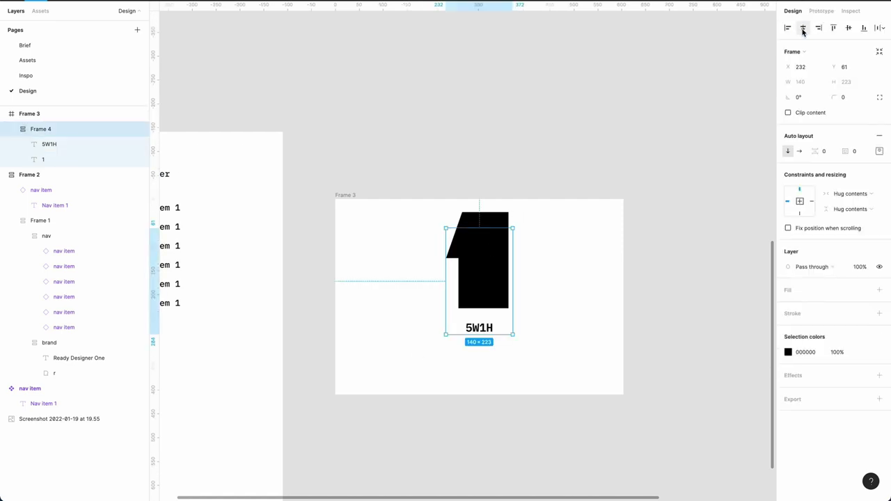
{"action": "left_click", "coordinate": [844, 31]}
{"action": "left_click", "coordinate": [687, 292]}
{"action": "left_click", "coordinate": [487, 286]}
{"action": "left_click_drag", "start_coordinate": [499, 284], "coordinate": [497, 303]}
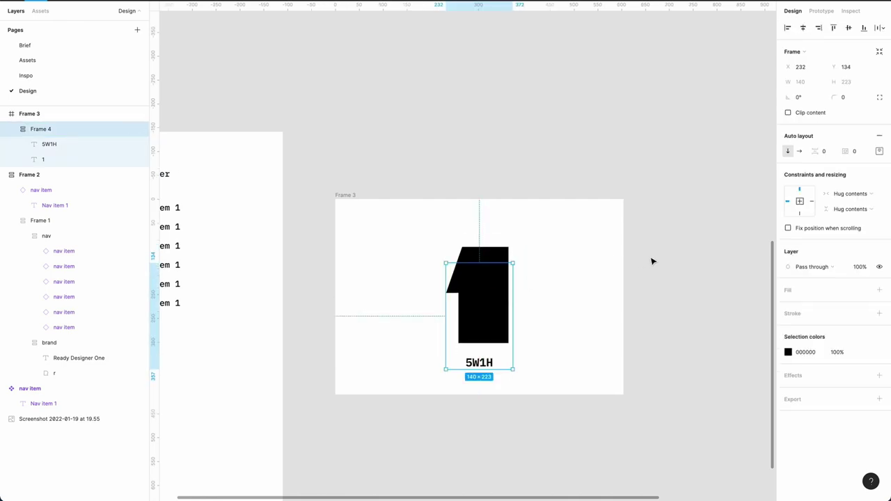
{"action": "left_click", "coordinate": [652, 261]}
Compare the numbered card and the sidebar with the numbered posts in the reference site screenshot.
{"action": "scroll", "coordinate": [653, 261], "scroll_direction": "down", "scroll_amount": 5}
{"action": "scroll", "coordinate": [652, 258], "scroll_direction": "up", "scroll_amount": 5}
{"action": "left_click", "coordinate": [451, 185]}
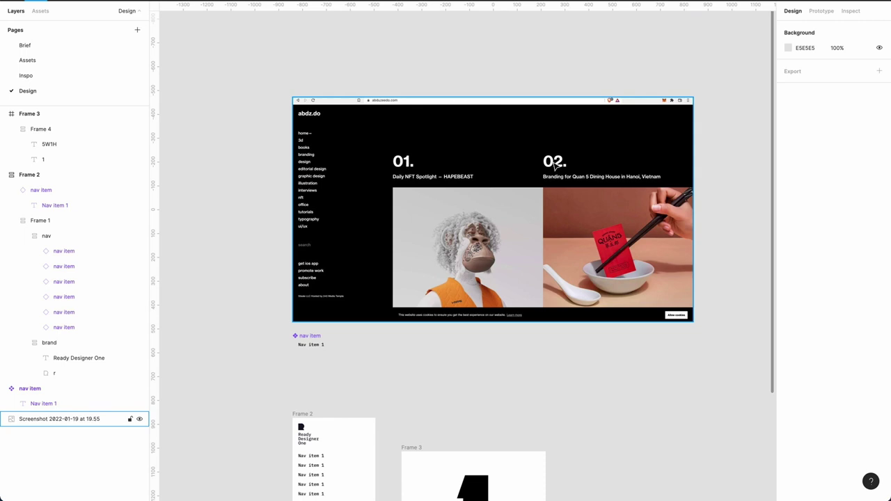
{"action": "left_click", "coordinate": [440, 334]}
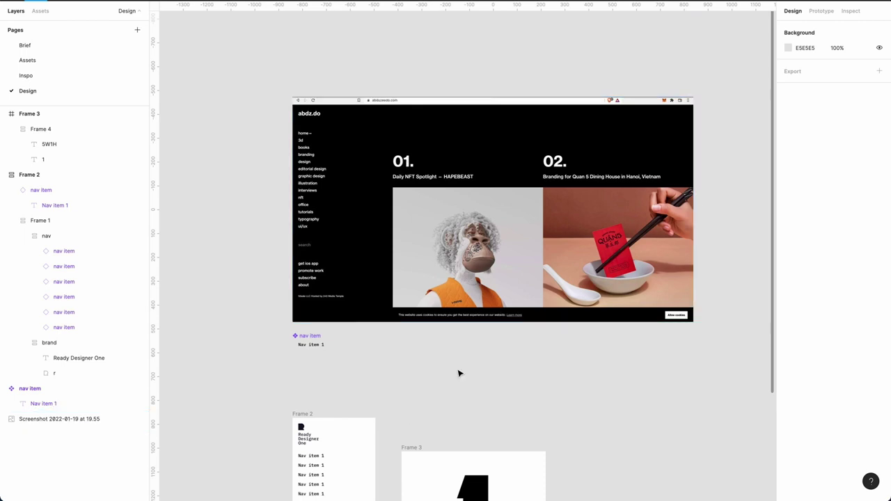
{"action": "scroll", "coordinate": [458, 374], "scroll_direction": "down", "scroll_amount": 3}
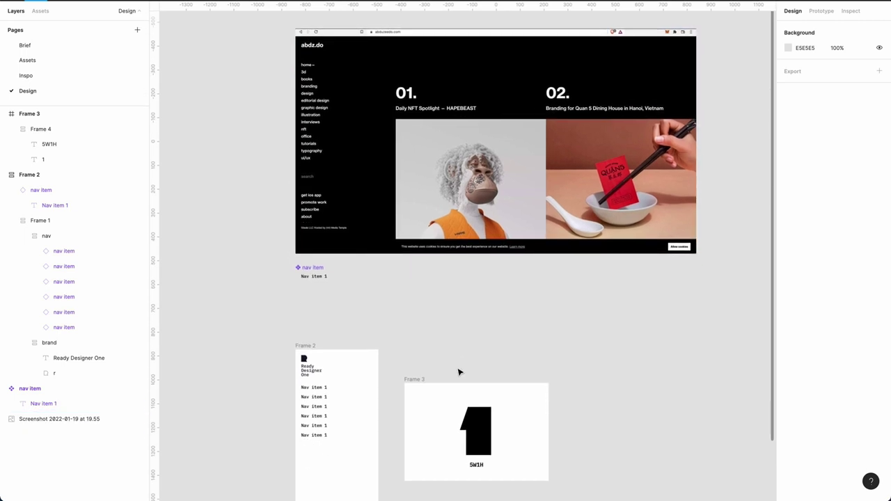
{"action": "scroll", "coordinate": [460, 373], "scroll_direction": "down", "scroll_amount": 1}
{"action": "scroll", "coordinate": [484, 411], "scroll_direction": "up", "scroll_amount": 5, "text": "ctrl"}
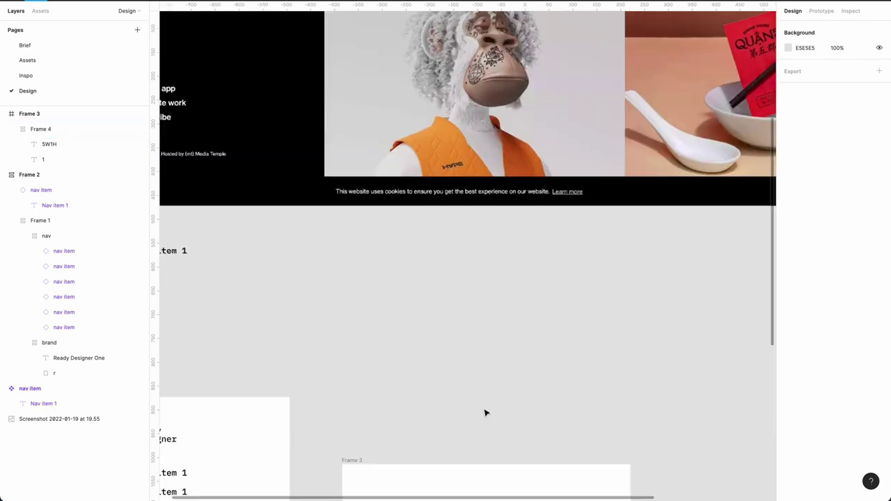
{"action": "scroll", "coordinate": [488, 410], "scroll_direction": "down", "scroll_amount": 4}
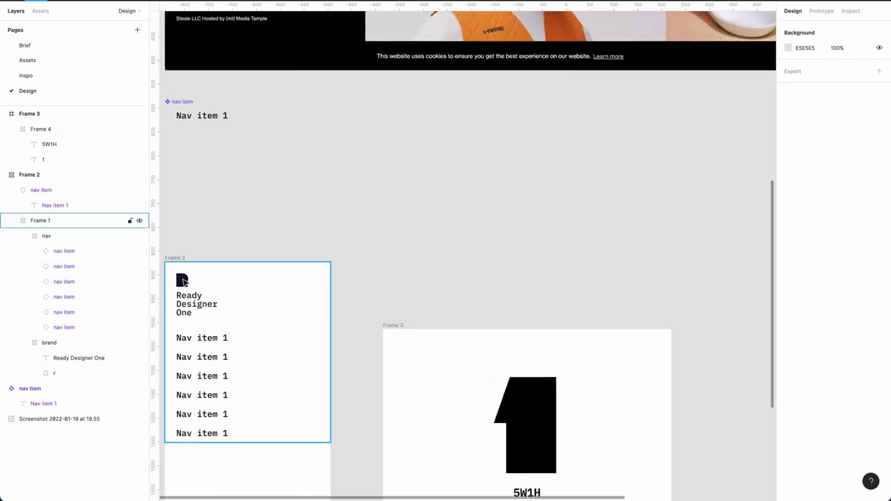
{"action": "scroll", "coordinate": [543, 437], "scroll_direction": "down", "scroll_amount": 1}
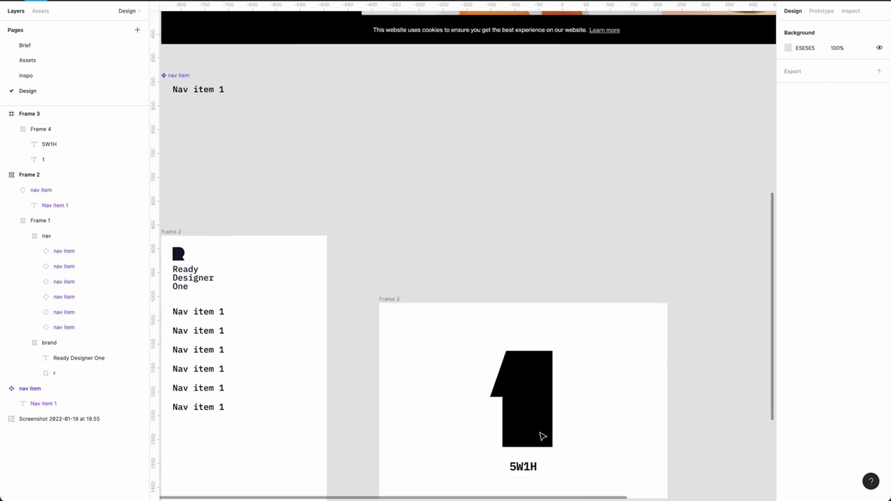
{"action": "scroll", "coordinate": [542, 437], "scroll_direction": "down", "scroll_amount": 3}
{"action": "scroll", "coordinate": [543, 285], "scroll_direction": "down", "scroll_amount": 3}
{"action": "scroll", "coordinate": [543, 285], "scroll_direction": "up", "scroll_amount": 3}
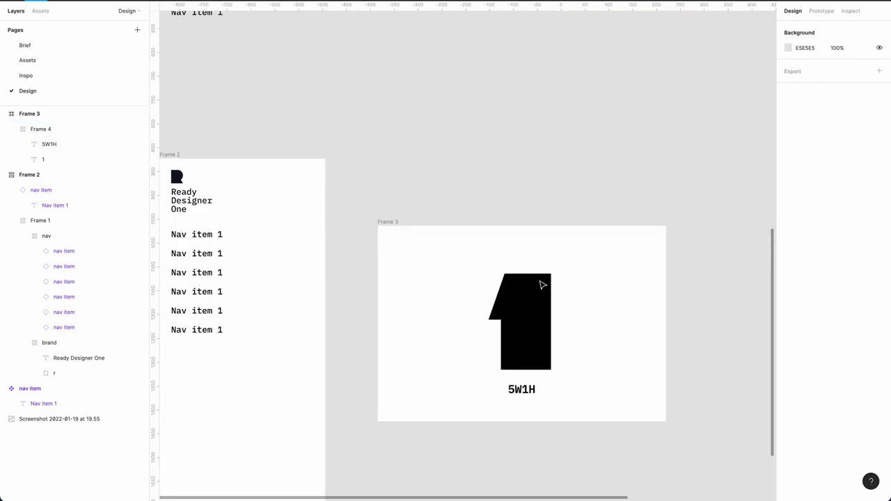
{"action": "scroll", "coordinate": [517, 312], "scroll_direction": "down", "scroll_amount": 3}
{"action": "scroll", "coordinate": [517, 312], "scroll_direction": "up", "scroll_amount": 3}
{"action": "scroll", "coordinate": [518, 312], "scroll_direction": "down", "scroll_amount": 3}
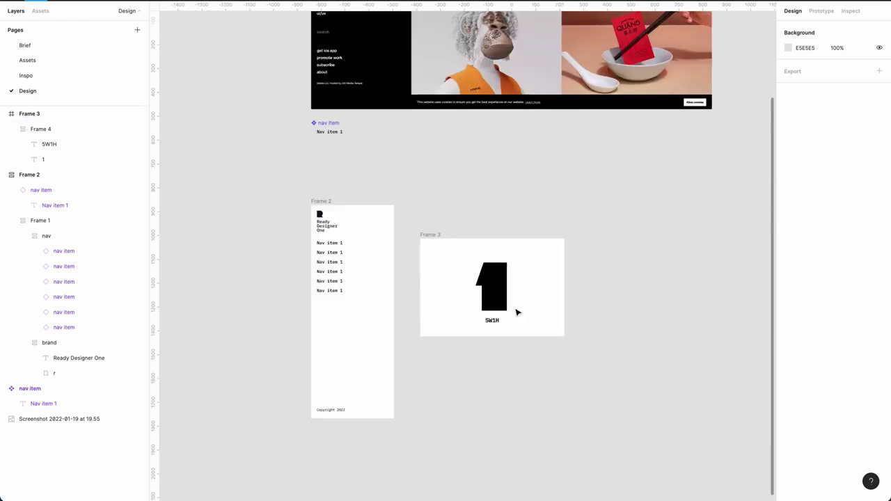
Rename Frame 3 as Card and move it level with the top of Frame 2, at about X -392, Y 873.
{"action": "left_click", "coordinate": [431, 235]}
{"action": "double_click", "coordinate": [30, 114]}
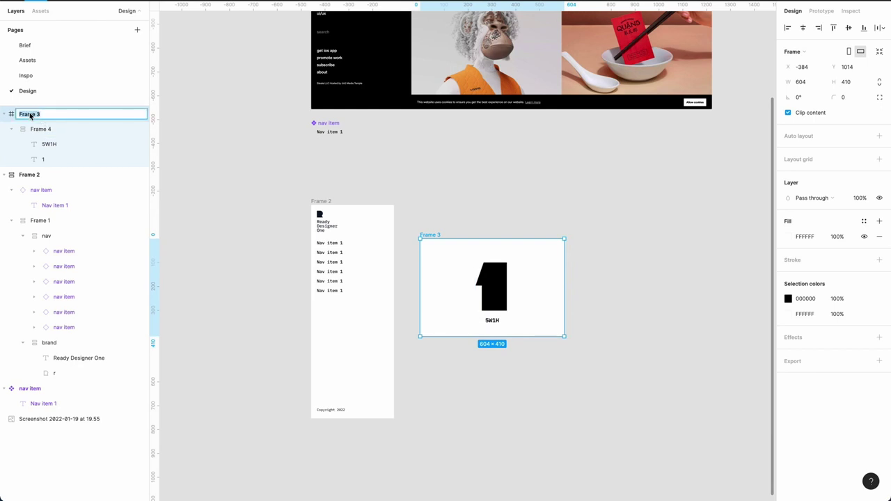
{"action": "left_click", "coordinate": [382, 180]}
{"action": "left_click", "coordinate": [438, 241]}
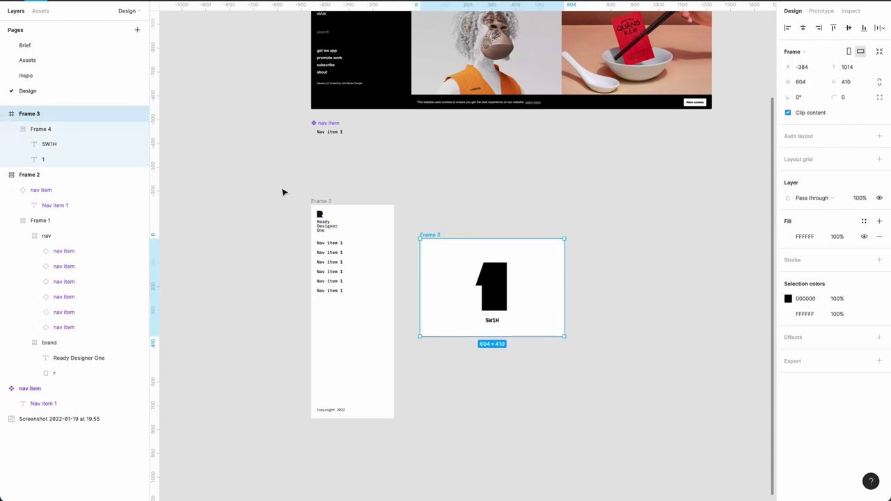
{"action": "double_click", "coordinate": [33, 116]}
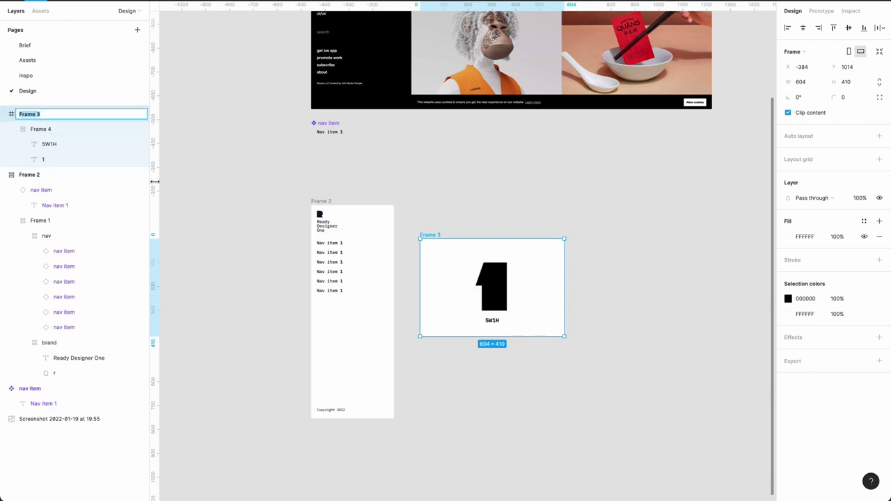
{"action": "type", "text": "Card"}
{"action": "key", "text": "Return"}
{"action": "left_click", "coordinate": [635, 221]}
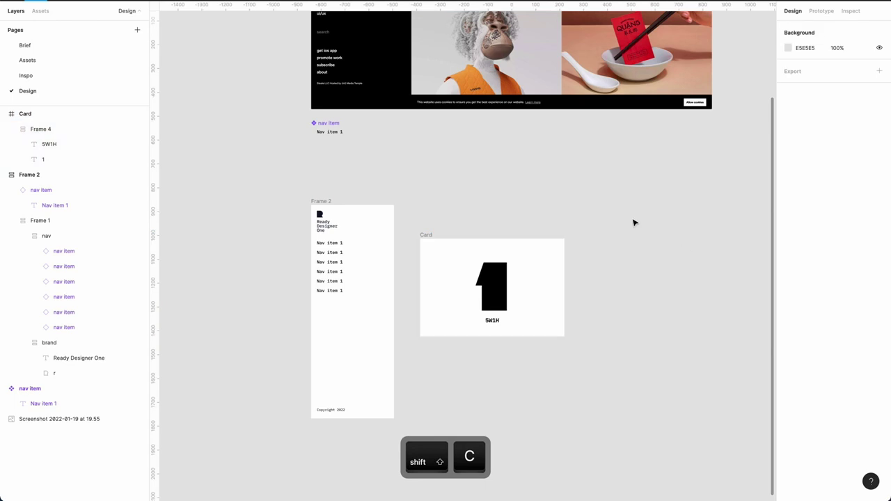
{"action": "left_click_drag", "start_coordinate": [431, 236], "coordinate": [429, 205]}
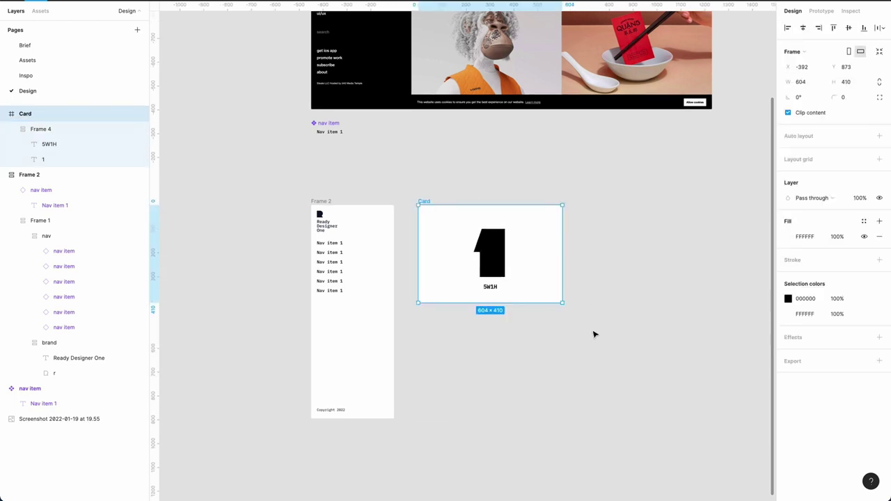
Add auto layout to the Card frame and set its padding to 80 on all sides.
{"action": "key", "text": "shift+a"}
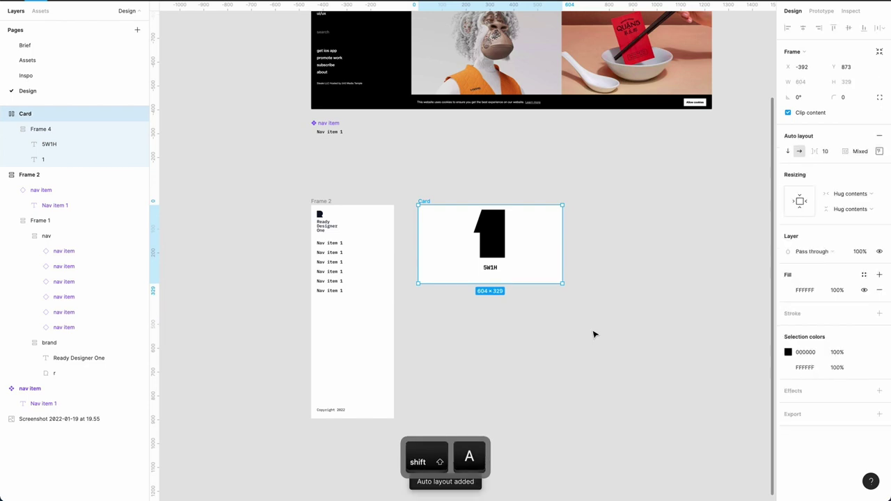
{"action": "left_click", "coordinate": [880, 151]}
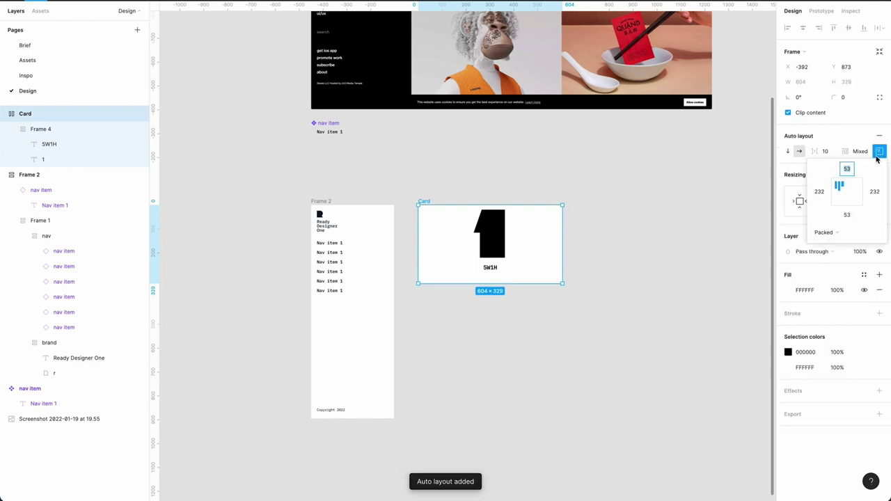
{"action": "left_click", "coordinate": [864, 154]}
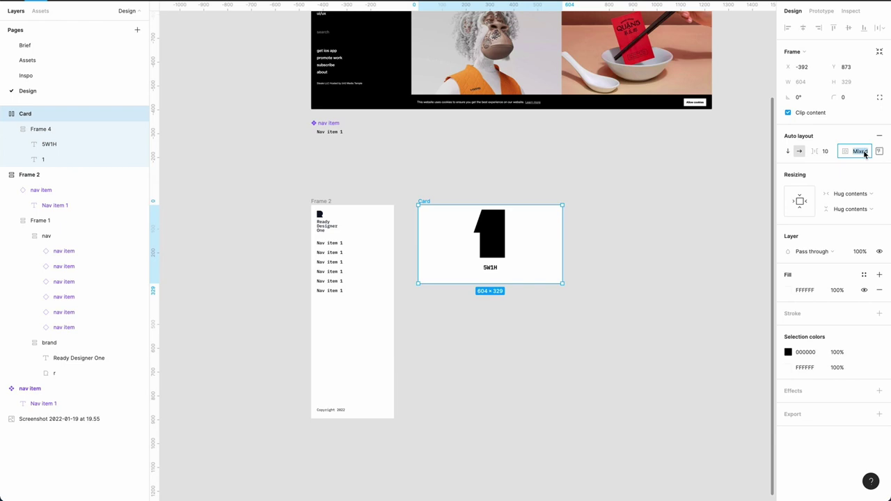
{"action": "type", "text": "80"}
{"action": "key", "text": "Return"}
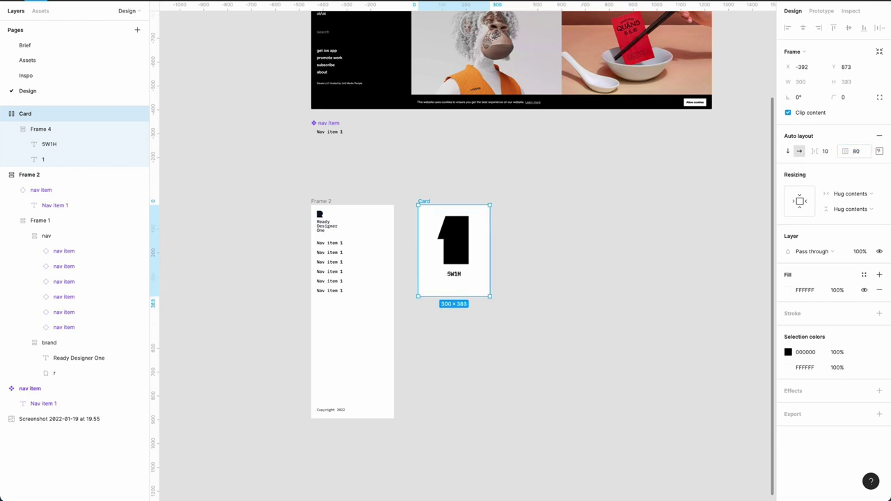
{"action": "left_click", "coordinate": [596, 253]}
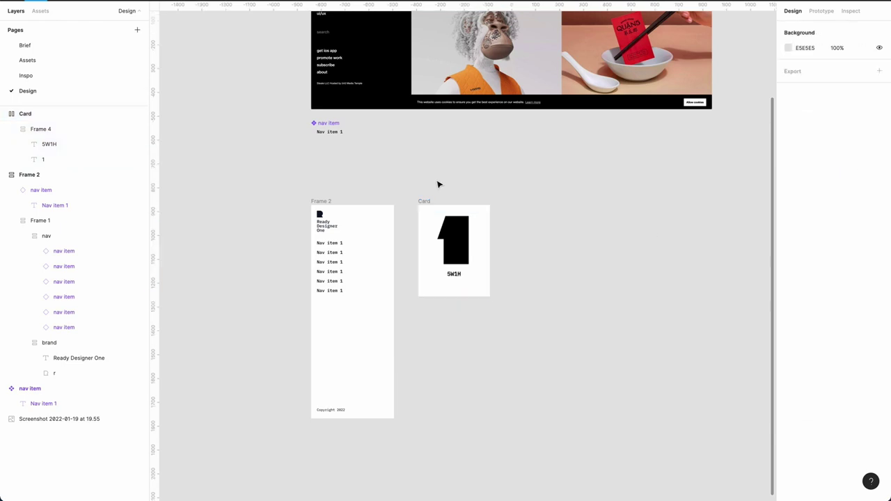
Align the Card's auto layout contents to the centre.
{"action": "left_click", "coordinate": [426, 201]}
{"action": "left_click", "coordinate": [880, 151]}
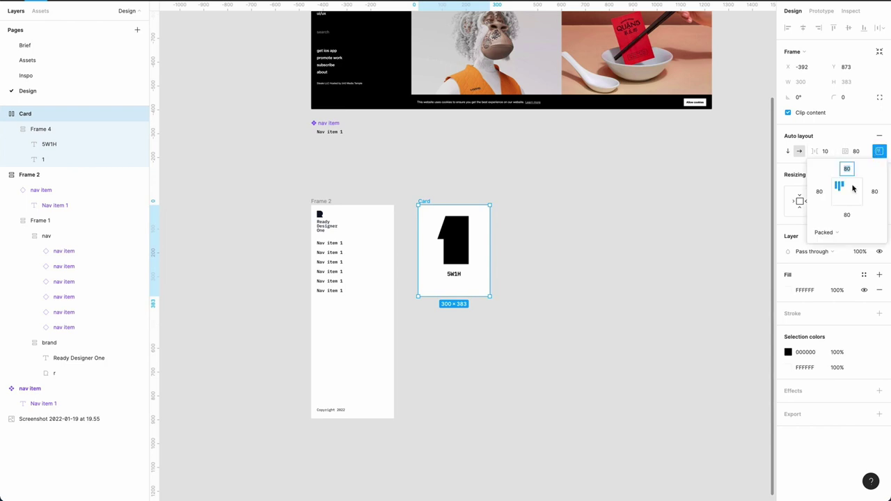
{"action": "left_click", "coordinate": [847, 191]}
{"action": "left_click", "coordinate": [642, 275]}
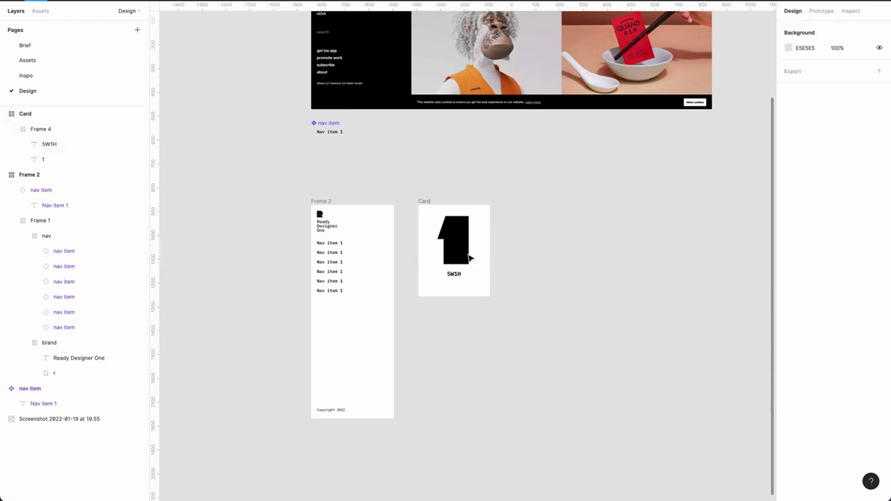
Try a line height of 288 on the large 1 in the Card.
{"action": "left_click", "coordinate": [467, 257]}
{"action": "left_click", "coordinate": [463, 234]}
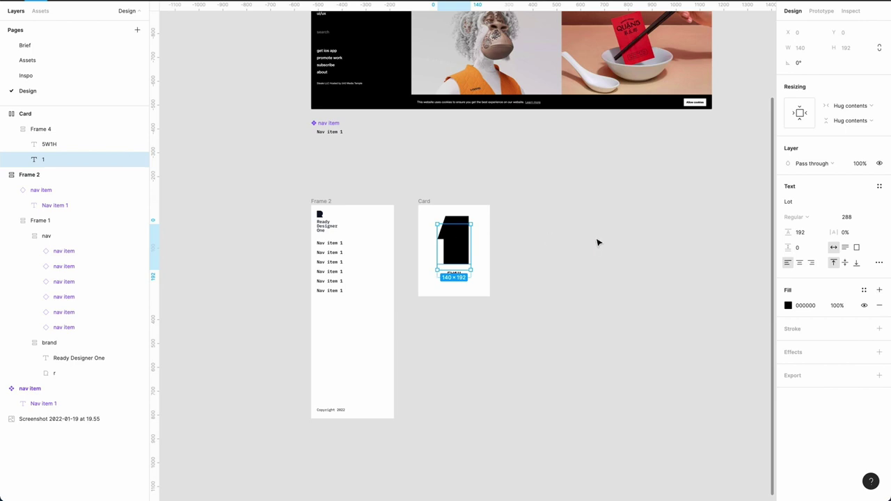
{"action": "left_click", "coordinate": [802, 234]}
{"action": "type", "text": "288"}
{"action": "key", "text": "Return"}
{"action": "left_click", "coordinate": [567, 304]}
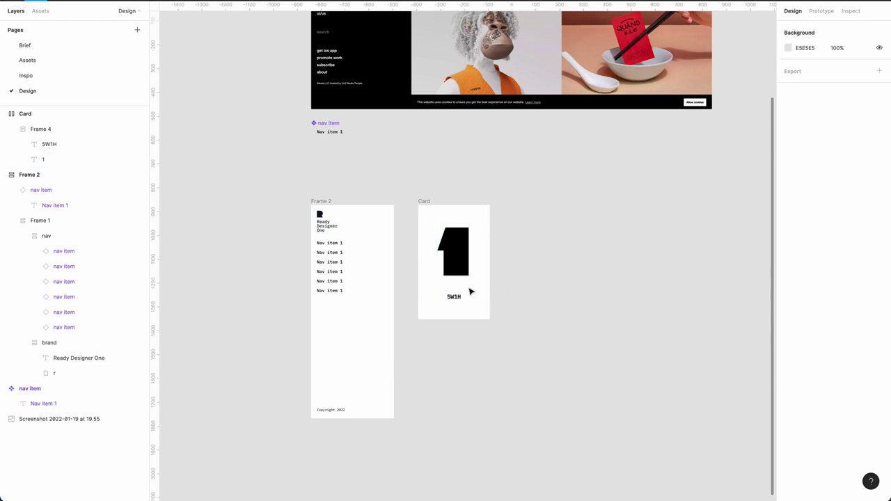
{"action": "left_click", "coordinate": [456, 300]}
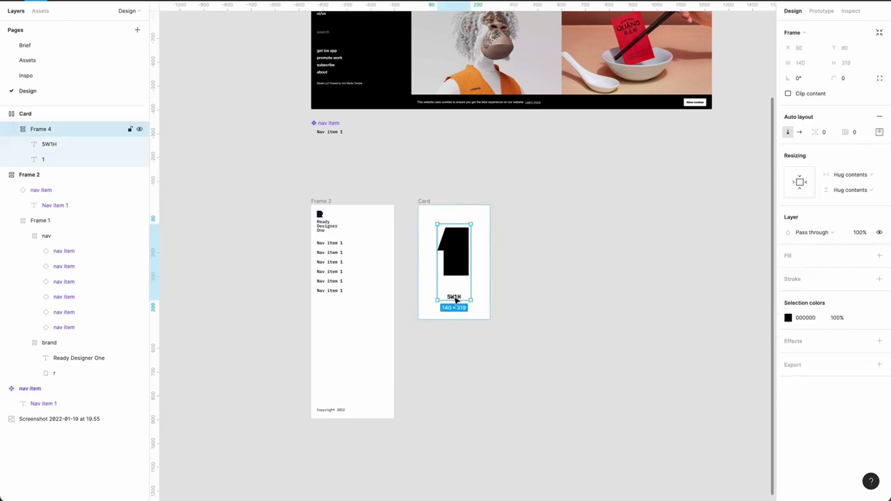
Undo the line height change on the large 1.
{"action": "key", "text": "super+z"}
{"action": "key", "text": "super+z"}
{"action": "key", "text": "super+z"}
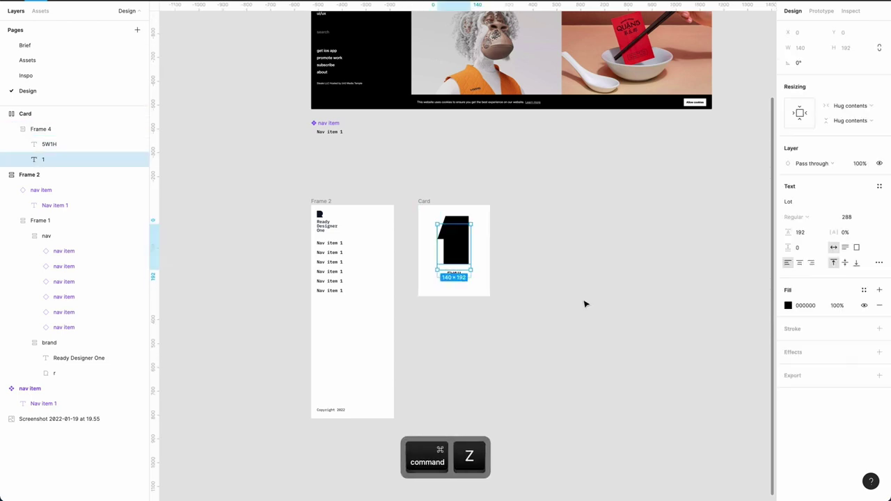
{"action": "key", "text": "super+z"}
{"action": "key", "text": "super+z"}
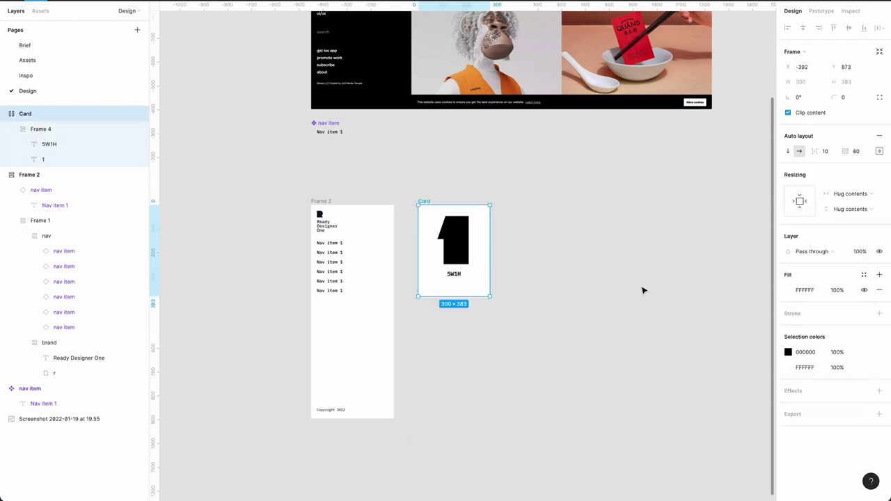
Move the Card down beside Frame 2 to about X -422, Y 1075 and widen it to about 756.
{"action": "left_click", "coordinate": [880, 151]}
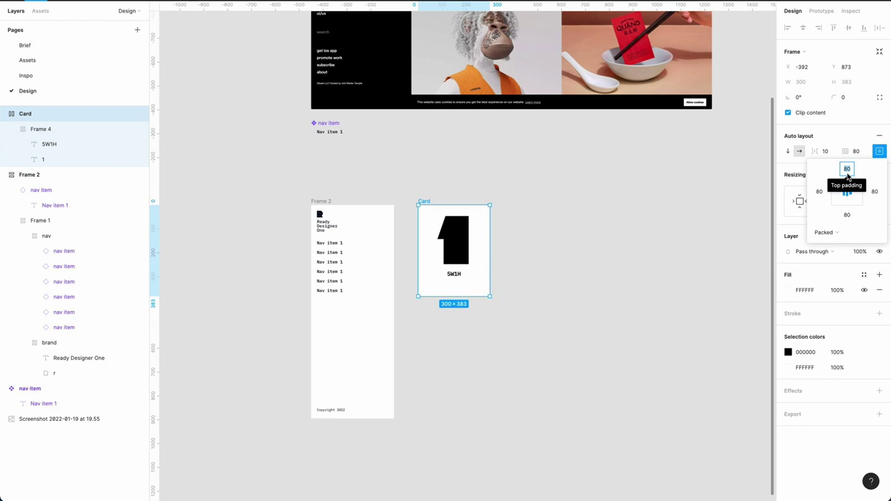
{"action": "left_click", "coordinate": [626, 290]}
{"action": "left_click_drag", "start_coordinate": [424, 202], "coordinate": [418, 251]}
{"action": "left_click", "coordinate": [547, 273]}
{"action": "key", "text": "super+plus"}
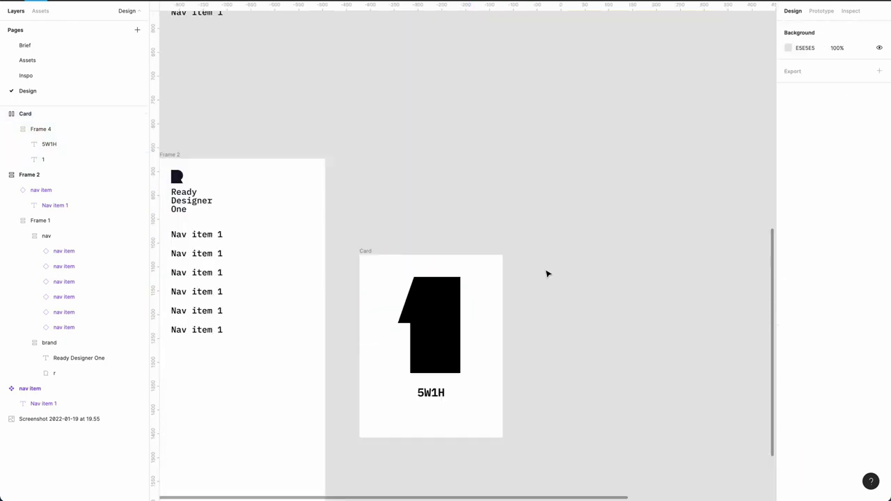
{"action": "key", "text": "super+minus"}
{"action": "left_click", "coordinate": [480, 264]}
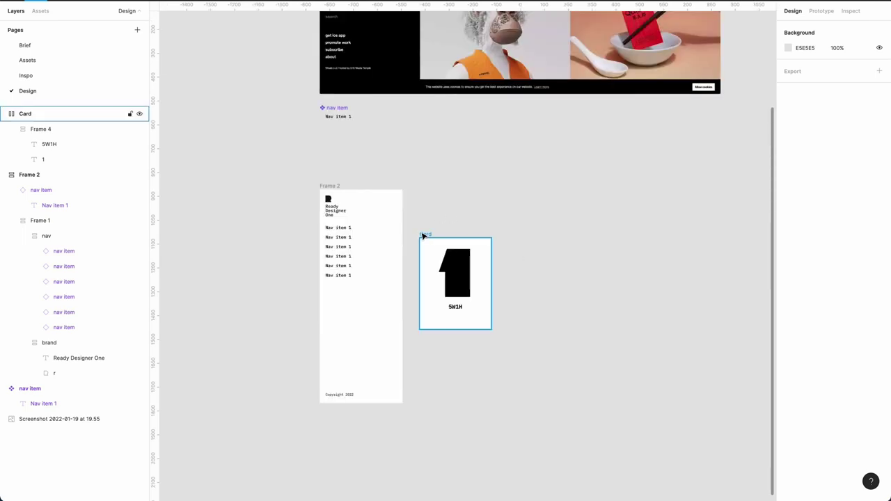
{"action": "left_click_drag", "start_coordinate": [490, 266], "coordinate": [600, 275]}
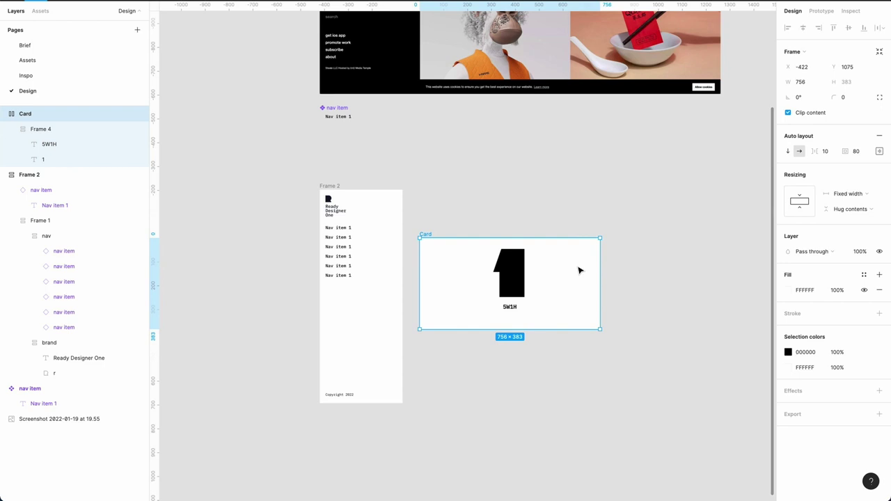
Set the Card's top padding to 96 and its bottom padding to 40.
{"action": "left_click", "coordinate": [878, 151]}
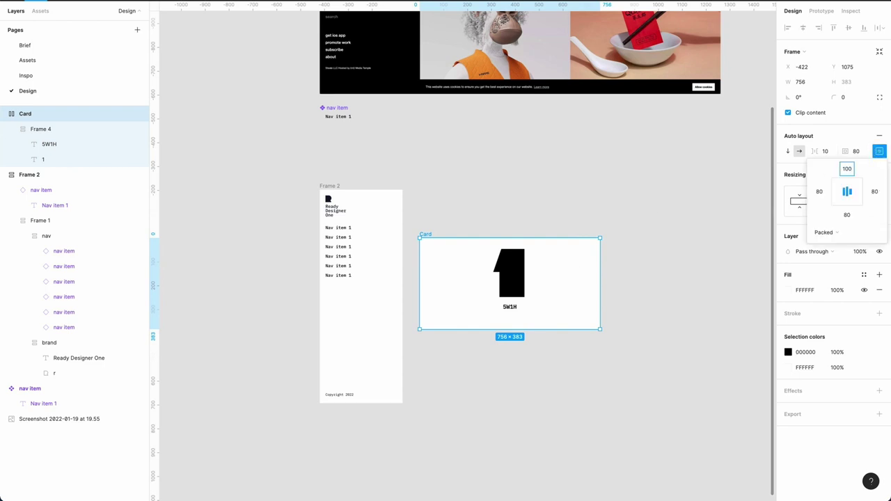
{"action": "type", "text": "100"}
{"action": "key", "text": "Return"}
{"action": "left_click", "coordinate": [847, 216]}
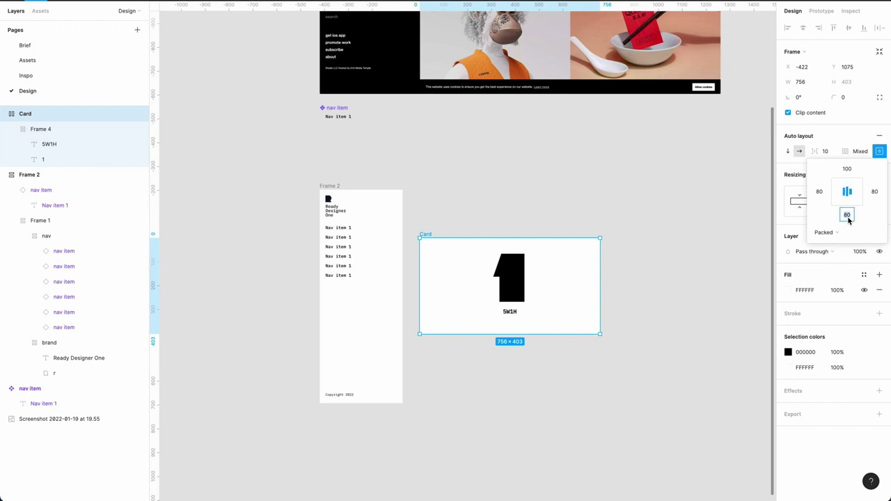
{"action": "left_click", "coordinate": [848, 169]}
{"action": "type", "text": "96"}
{"action": "left_click", "coordinate": [847, 215]}
{"action": "type", "text": "40"}
{"action": "key", "text": "Return"}
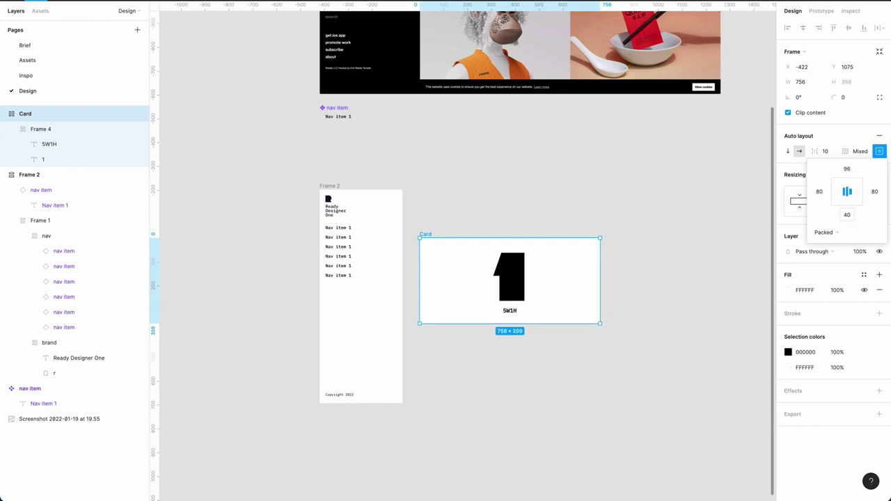
{"action": "left_click", "coordinate": [700, 366]}
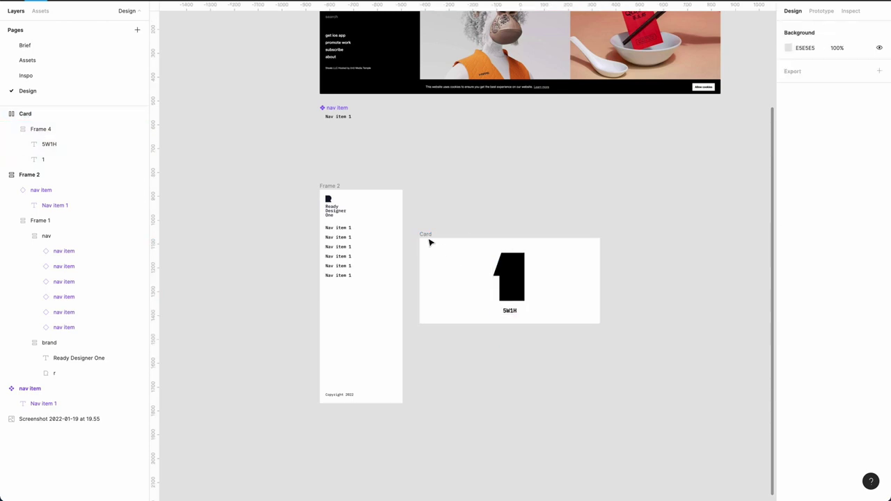
Turn the Card frame into a component.
{"action": "left_click", "coordinate": [426, 235]}
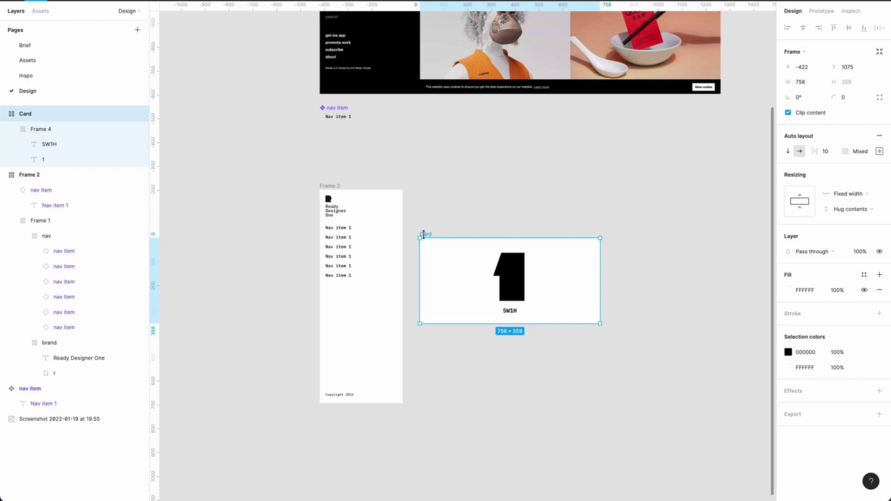
{"action": "left_click", "coordinate": [453, 213]}
{"action": "scroll", "coordinate": [456, 207], "scroll_direction": "up", "scroll_amount": 4}
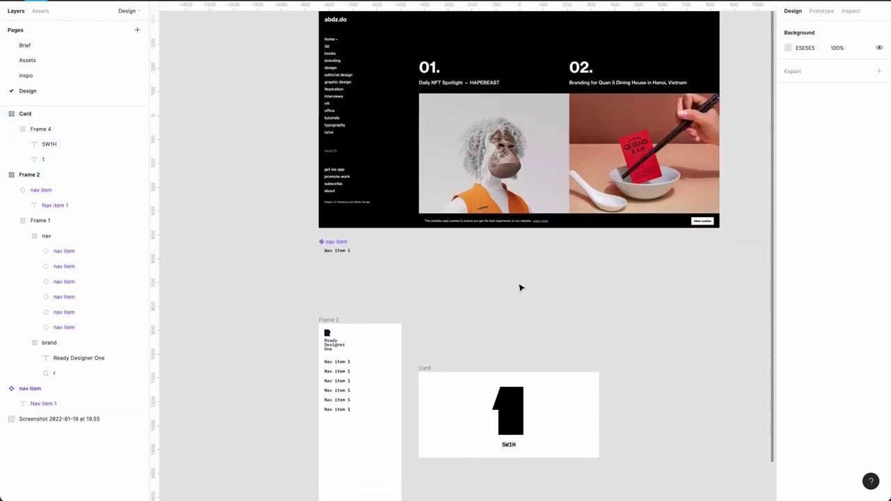
{"action": "scroll", "coordinate": [519, 287], "scroll_direction": "down", "scroll_amount": 2}
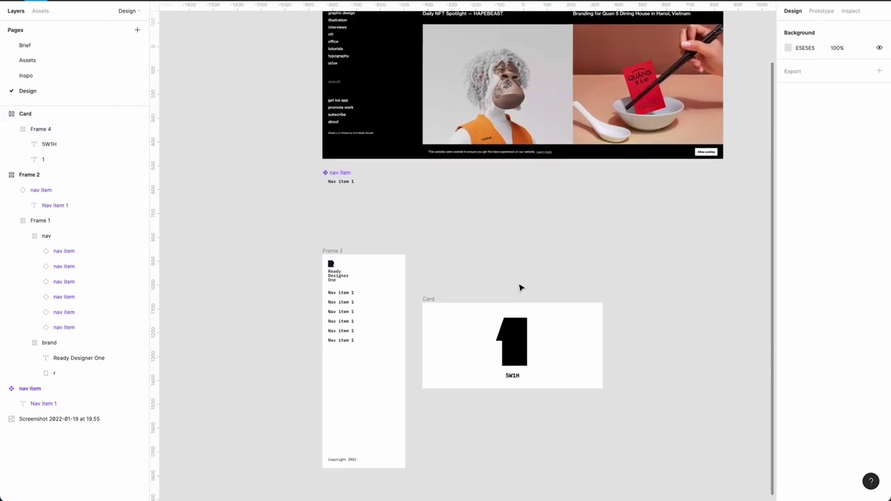
{"action": "left_click", "coordinate": [428, 300]}
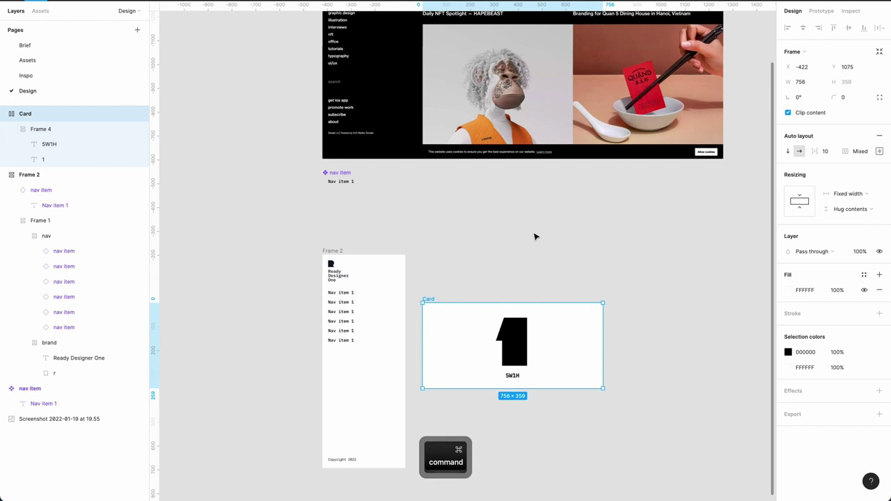
{"action": "key", "text": "super+alt+k"}
{"action": "left_click", "coordinate": [435, 246]}
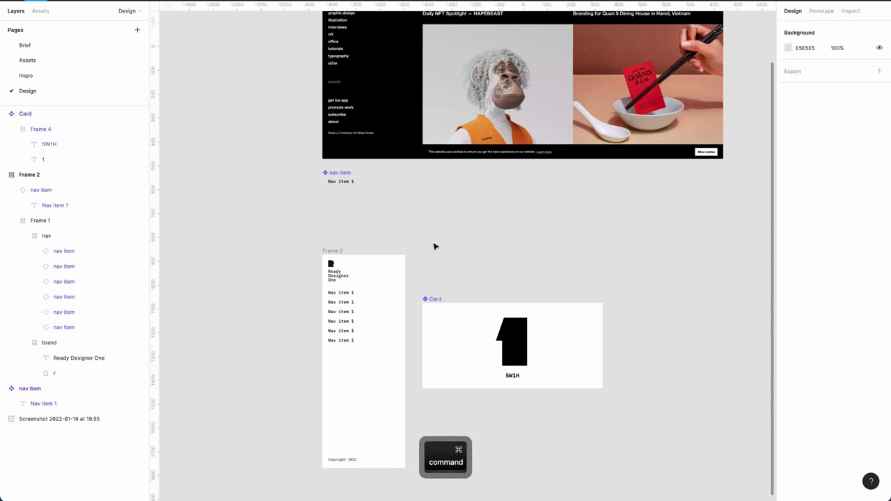
Shift Frame 2 further down and place the Card component level with the nav item component, at about X -432, Y 545.
{"action": "left_click_drag", "start_coordinate": [341, 261], "coordinate": [339, 315]}
{"action": "left_click_drag", "start_coordinate": [433, 300], "coordinate": [434, 172]}
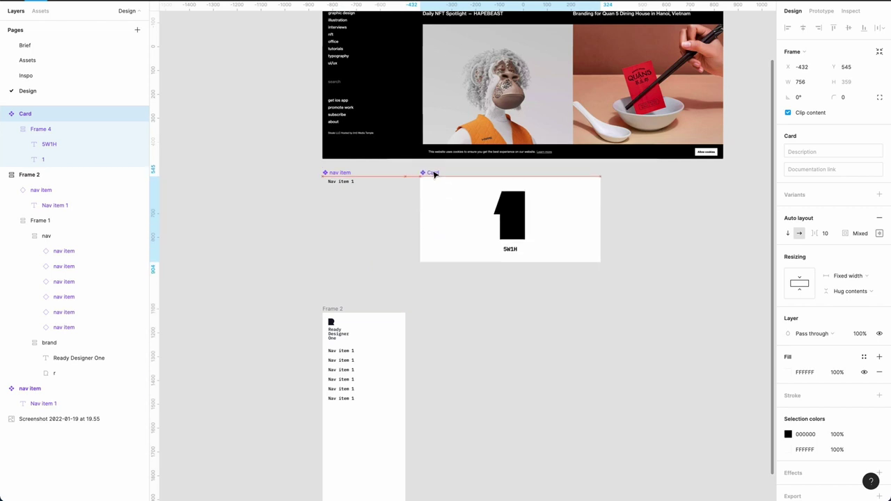
{"action": "left_click", "coordinate": [449, 346]}
Create an instance of the Card component and place it level with Frame 2's top, at about X -432, Y 1117.
{"action": "left_click", "coordinate": [435, 175]}
{"action": "key", "text": "super+d"}
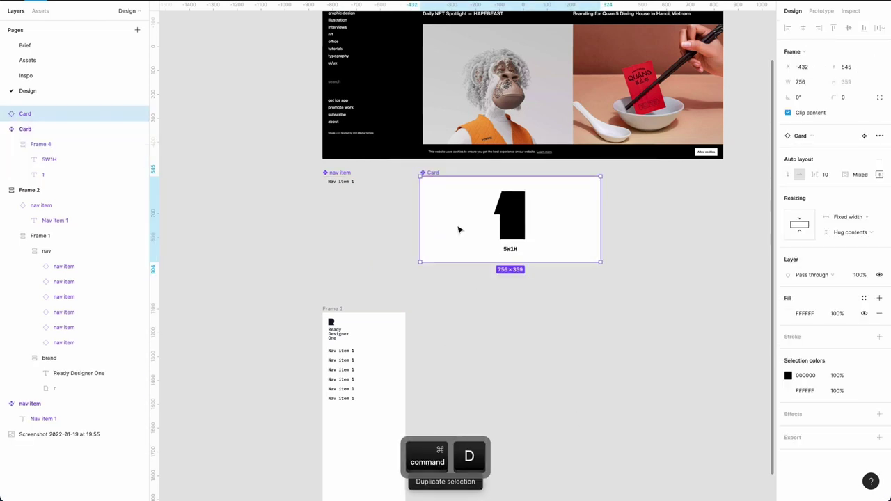
{"action": "left_click_drag", "start_coordinate": [453, 204], "coordinate": [457, 344]}
{"action": "left_click", "coordinate": [455, 295]}
{"action": "scroll", "coordinate": [464, 390], "scroll_direction": "right", "scroll_amount": 2}
{"action": "scroll", "coordinate": [464, 390], "scroll_direction": "right", "scroll_amount": 2}
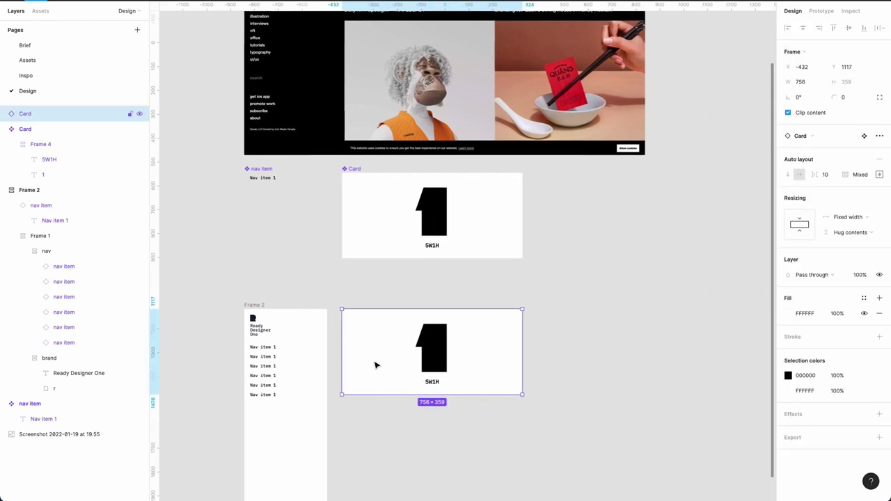
Duplicate the Card instance beside the first at about X 386, Y 1117, and change the copy's number to 2.
{"action": "key", "text": "super+d"}
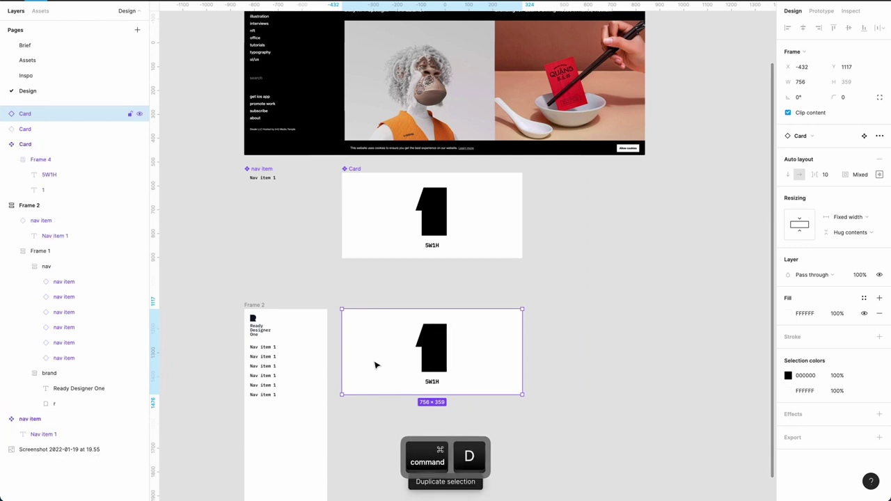
{"action": "left_click_drag", "start_coordinate": [385, 360], "coordinate": [583, 367]}
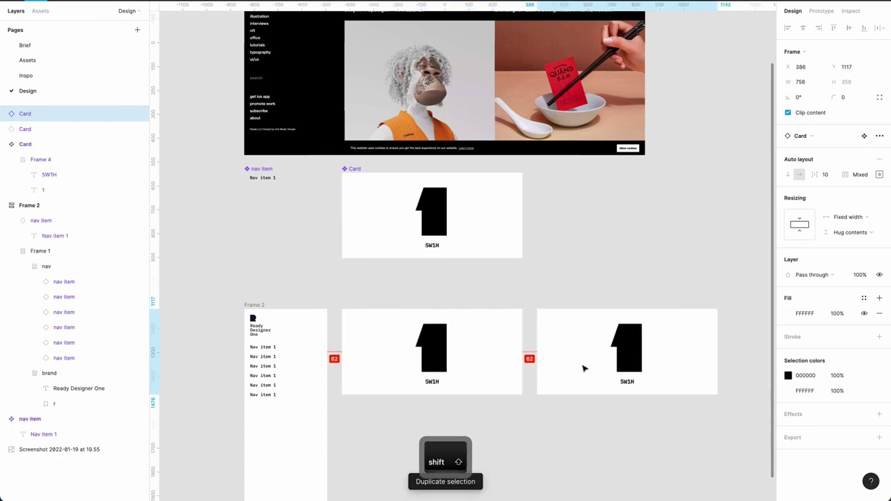
{"action": "double_click", "coordinate": [638, 361]}
{"action": "double_click", "coordinate": [633, 362]}
{"action": "type", "text": "2"}
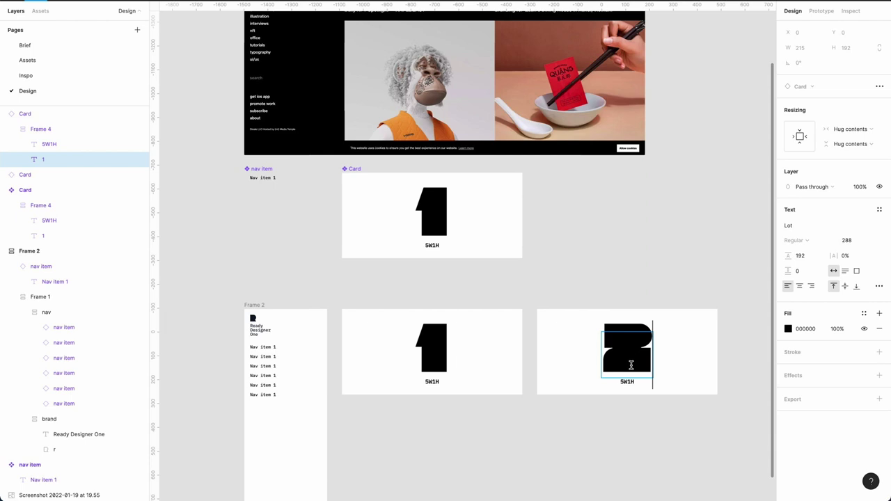
Change the 5W1H title on the number 2 card to Type.
{"action": "double_click", "coordinate": [630, 383]}
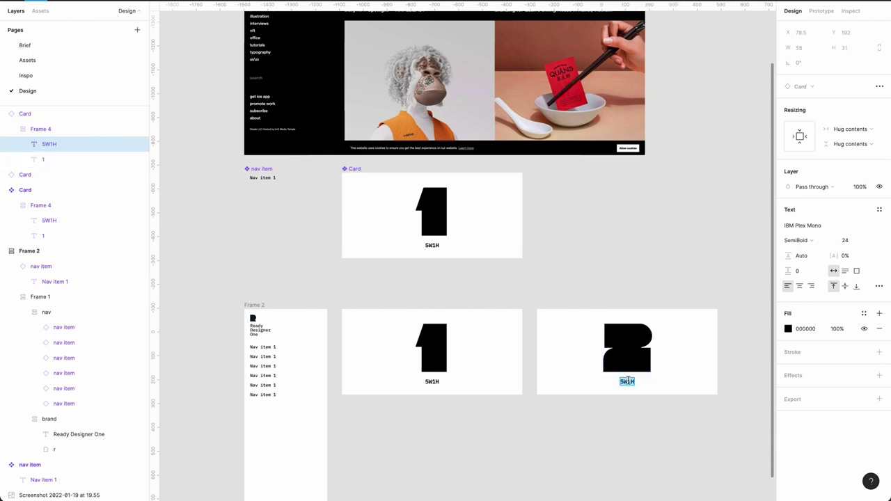
{"action": "type", "text": "Ty"}
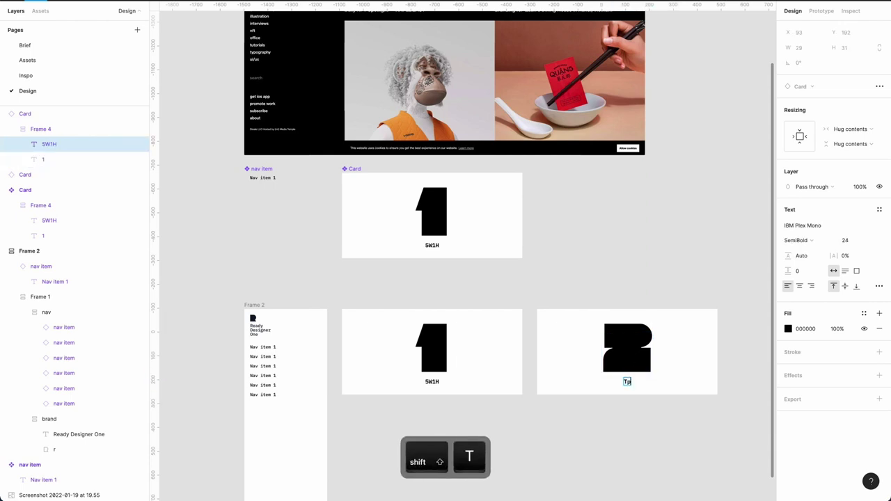
{"action": "type", "text": "pe"}
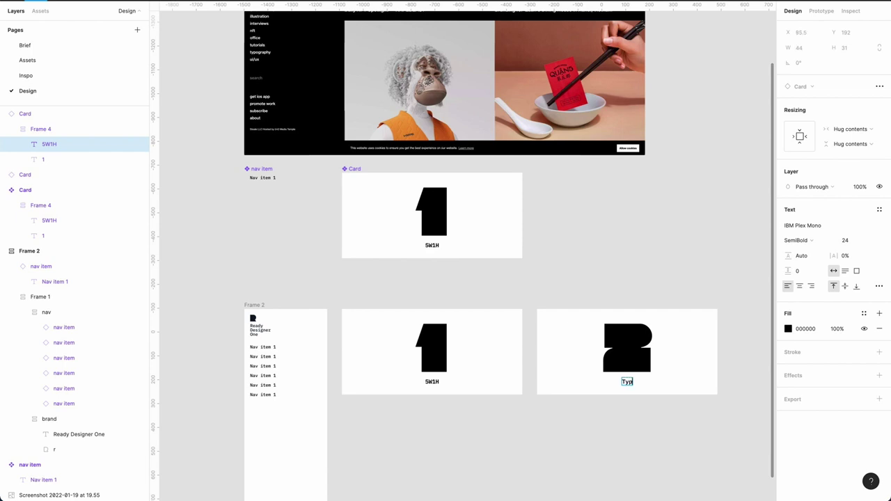
{"action": "left_click", "coordinate": [566, 428]}
{"action": "scroll", "coordinate": [564, 425], "scroll_direction": "down", "scroll_amount": 2}
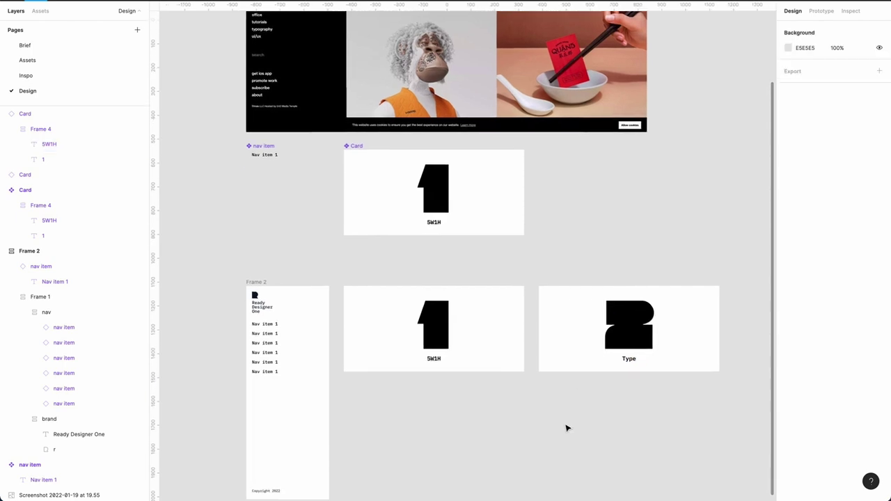
Duplicate the number 2 card, place the copy below the number 1 card at about X -432, Y 1550, and change its number to 3.
{"action": "left_click", "coordinate": [592, 318]}
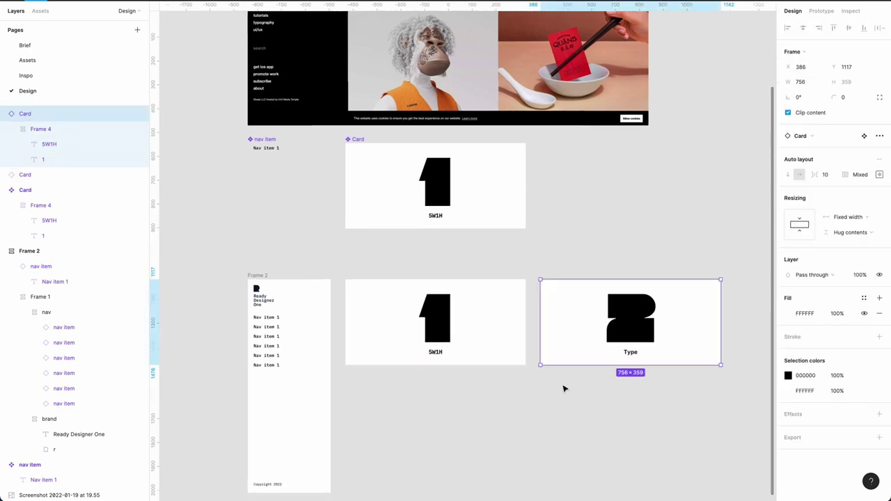
{"action": "key", "text": "super+d"}
{"action": "left_click_drag", "start_coordinate": [577, 324], "coordinate": [383, 425]}
{"action": "scroll", "coordinate": [410, 392], "scroll_direction": "down", "scroll_amount": 3}
{"action": "double_click", "coordinate": [454, 358]}
{"action": "double_click", "coordinate": [454, 359]}
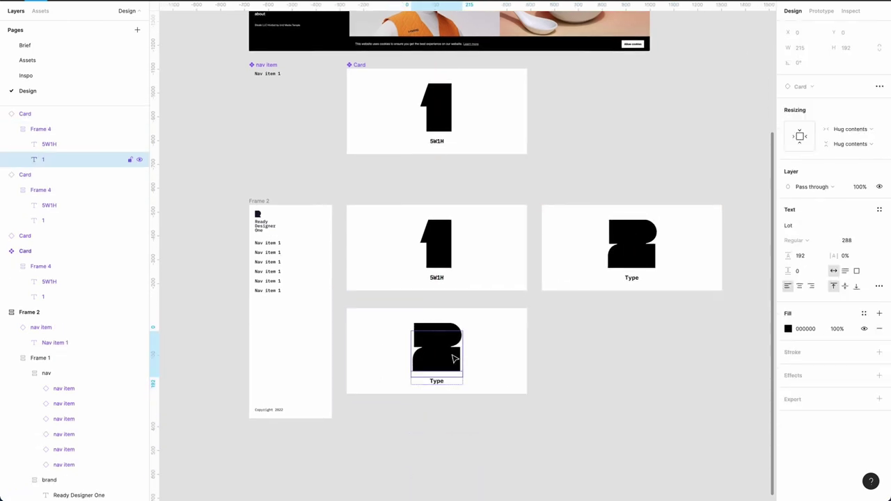
{"action": "type", "text": "3"}
Change the Type title on the number 3 card to Color.
{"action": "double_click", "coordinate": [435, 383]}
{"action": "key", "text": "super+a"}
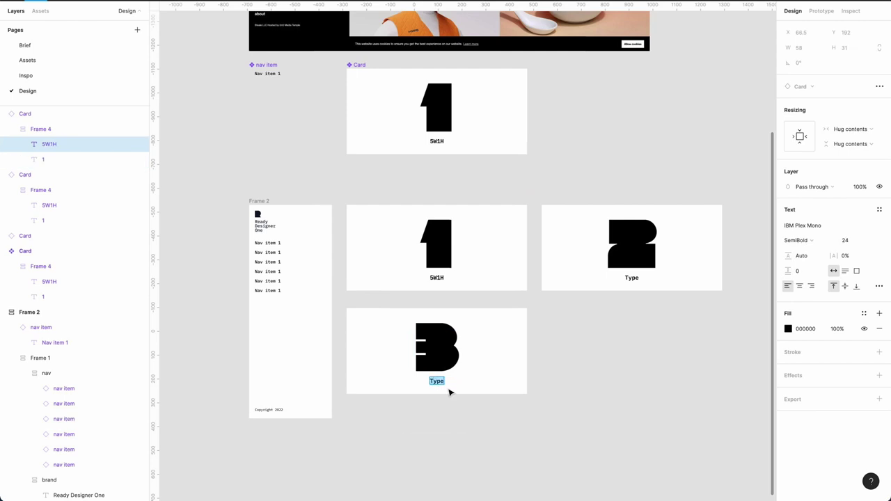
{"action": "type", "text": "Color"}
{"action": "key", "text": "Escape"}
{"action": "left_click", "coordinate": [546, 380]}
Duplicate the Color card, place the copy beside it at about X 386, Y 1550, and change its number to 4.
{"action": "left_click", "coordinate": [467, 373]}
{"action": "key", "text": "super+d"}
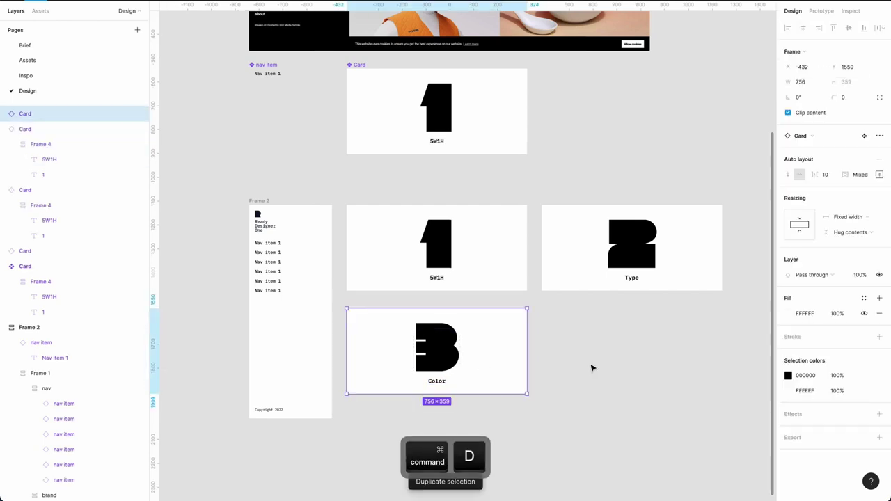
{"action": "left_click_drag", "start_coordinate": [500, 362], "coordinate": [693, 366]}
{"action": "double_click", "coordinate": [627, 358]}
{"action": "double_click", "coordinate": [626, 357]}
{"action": "type", "text": "4"}
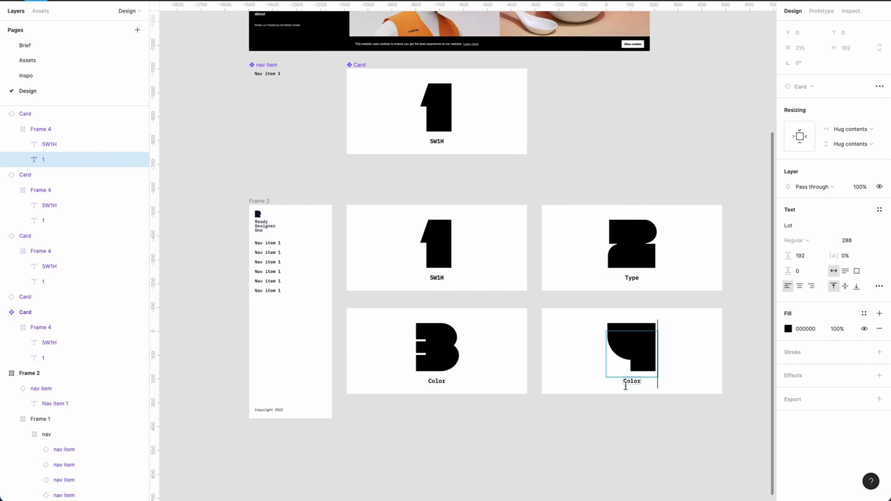
Change the Color title on the number 4 card to Spacing.
{"action": "left_click", "coordinate": [631, 381]}
{"action": "key", "text": "super+a"}
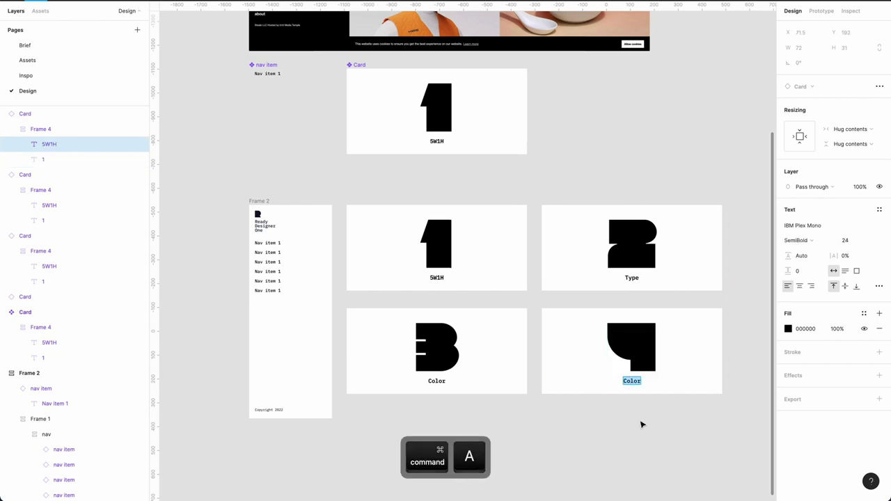
{"action": "type", "text": "Spacing"}
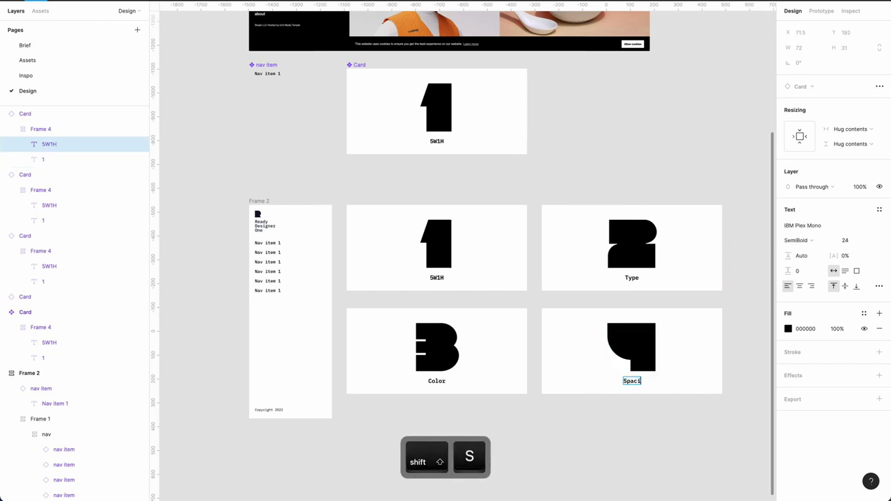
{"action": "left_click", "coordinate": [588, 449]}
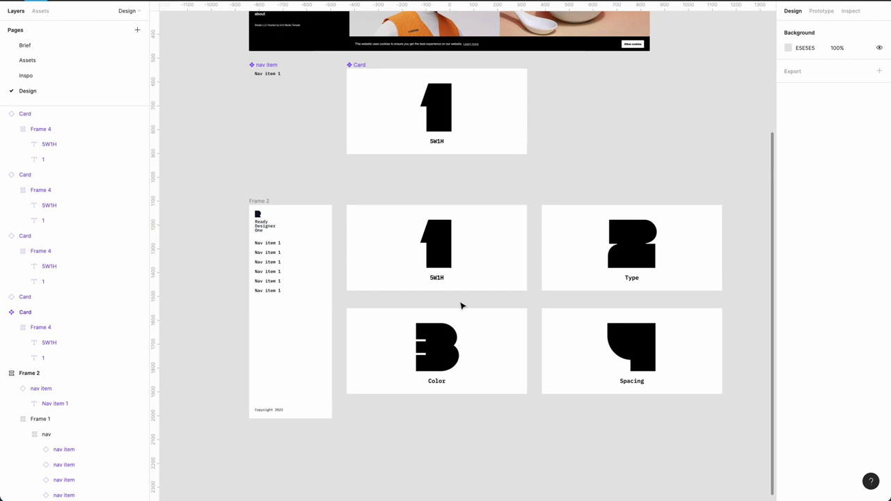
Combine the number 1 and 2 card instances in a horizontal auto layout frame with spacing 0.
{"action": "scroll", "coordinate": [372, 359], "scroll_direction": "up", "scroll_amount": 2}
{"action": "scroll", "coordinate": [372, 359], "scroll_direction": "up", "scroll_amount": 10}
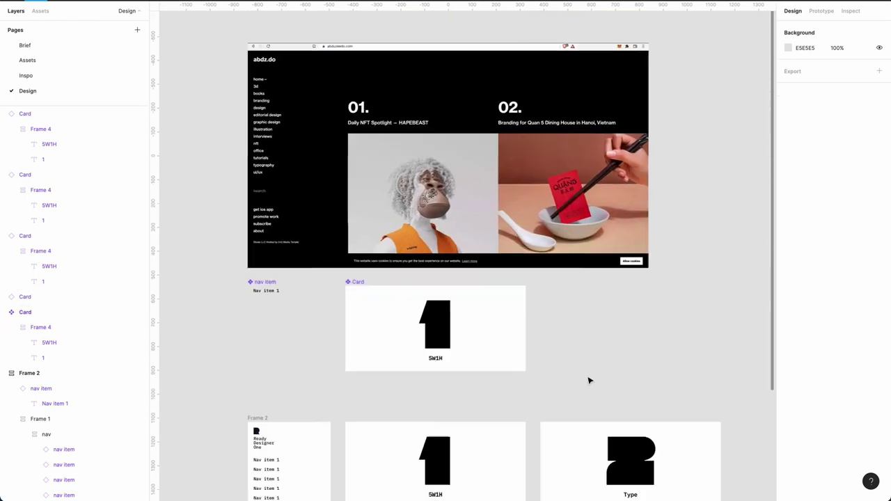
{"action": "scroll", "coordinate": [589, 378], "scroll_direction": "down", "scroll_amount": 13}
{"action": "left_click", "coordinate": [484, 222]}
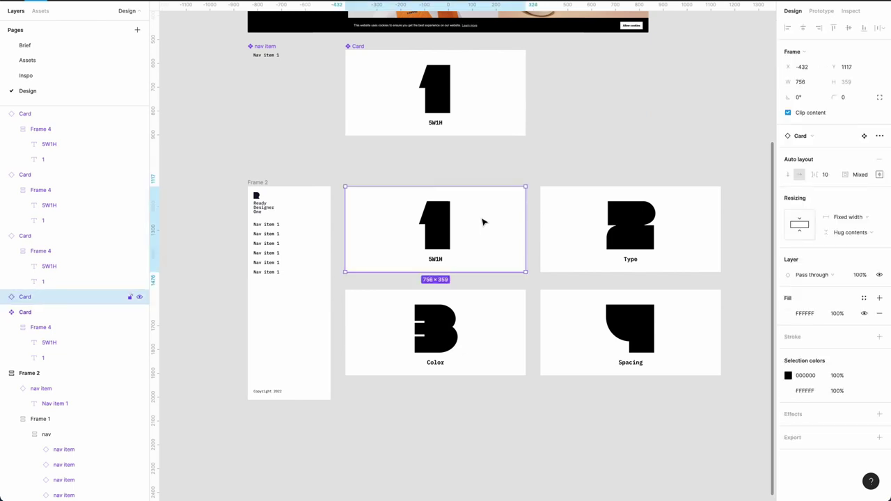
{"action": "left_click", "coordinate": [576, 224], "text": "shift"}
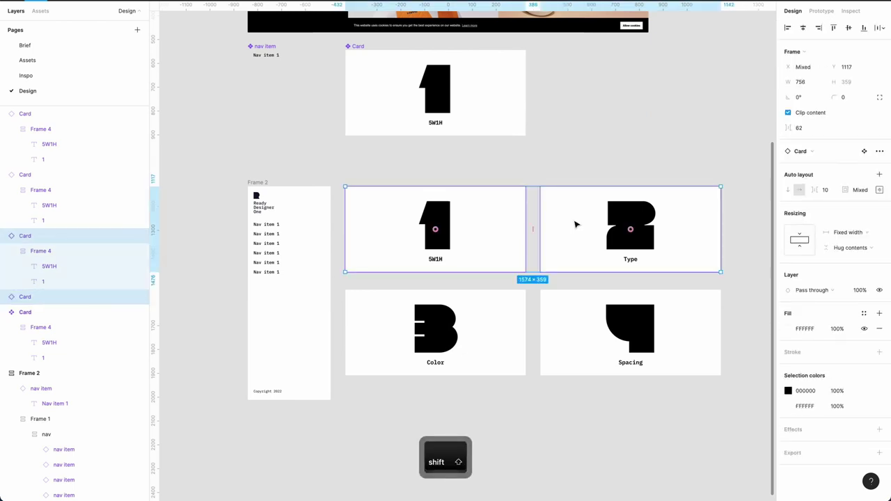
{"action": "key", "text": "shift+a"}
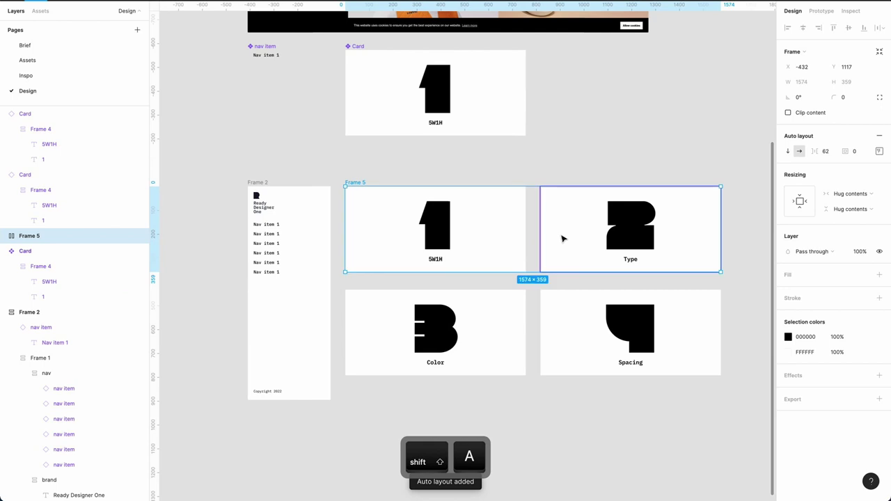
{"action": "left_click", "coordinate": [824, 152]}
{"action": "type", "text": "0"}
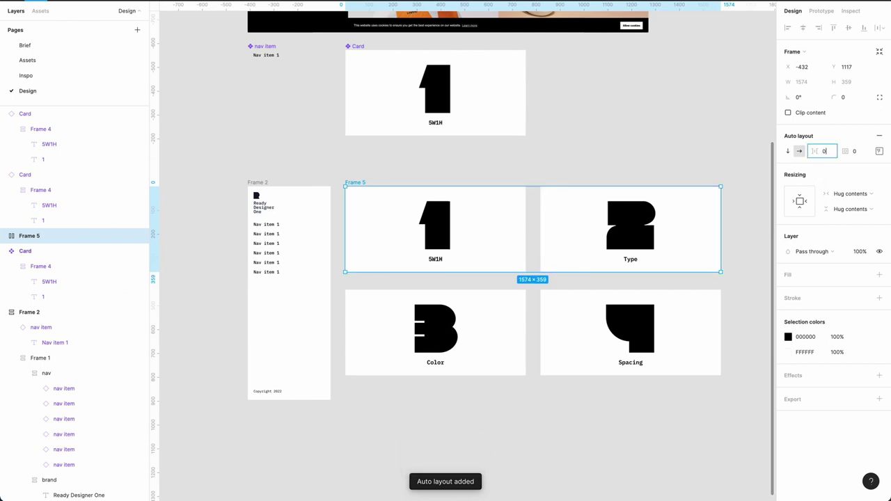
{"action": "key", "text": "Return"}
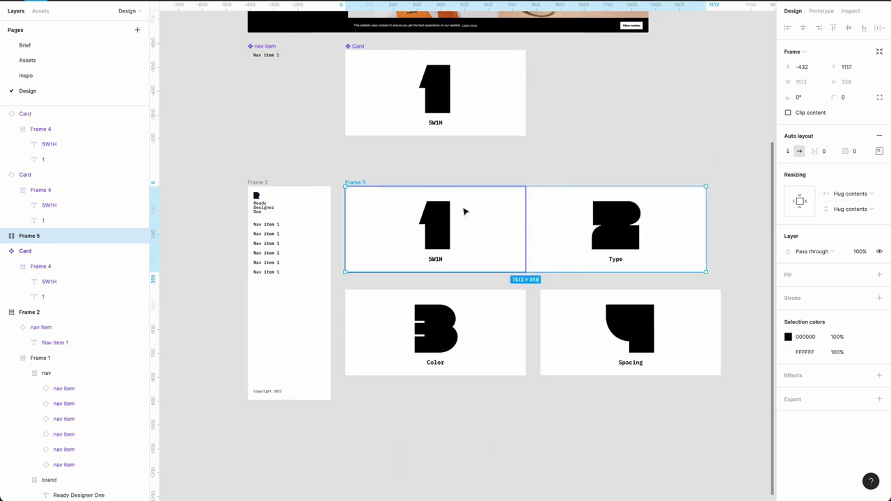
Set both cards in Frame 5 to fill the container's width and widen the frame to about 1552.
{"action": "key", "text": "Return"}
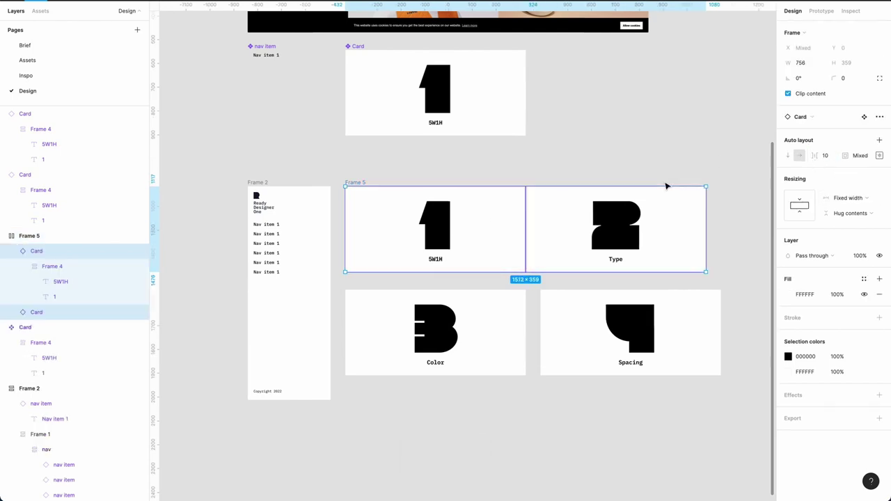
{"action": "left_click", "coordinate": [850, 199]}
{"action": "left_click", "coordinate": [853, 222]}
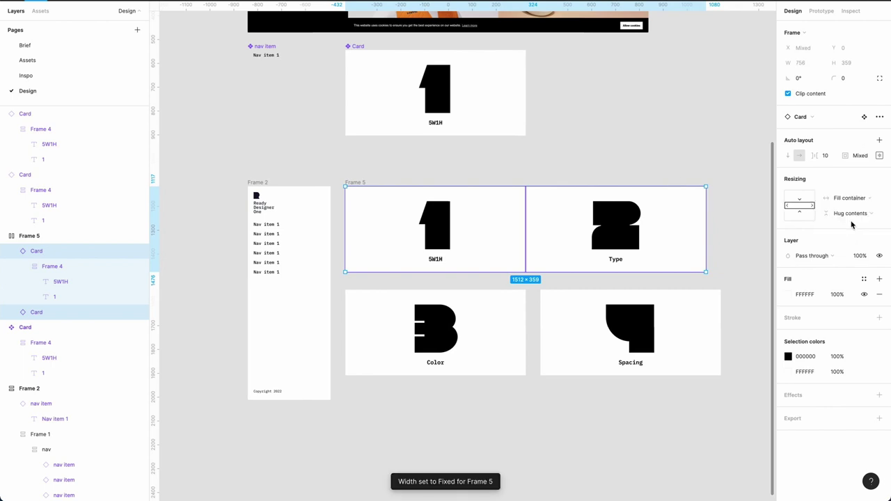
{"action": "left_click", "coordinate": [478, 449]}
{"action": "left_click", "coordinate": [361, 184]}
{"action": "left_click_drag", "start_coordinate": [703, 237], "coordinate": [674, 245]}
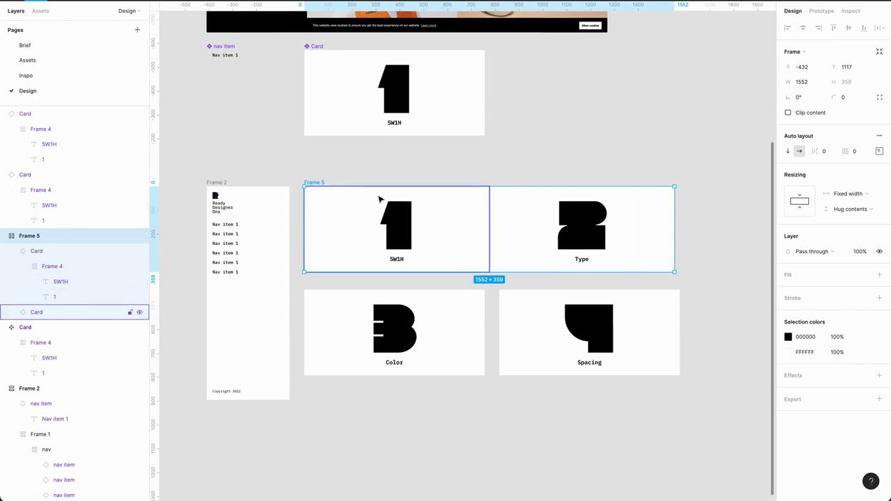
Switch the main Card component to fixed height and set the height to 96*3.
{"action": "scroll", "coordinate": [380, 200], "scroll_direction": "up", "scroll_amount": 2}
{"action": "left_click", "coordinate": [358, 106]}
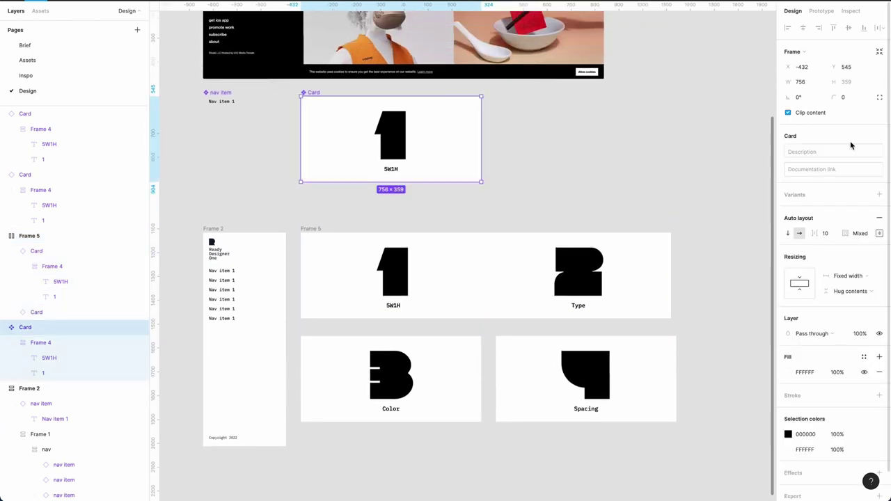
{"action": "left_click", "coordinate": [857, 280]}
{"action": "left_click", "coordinate": [857, 278]}
{"action": "left_click", "coordinate": [857, 290]}
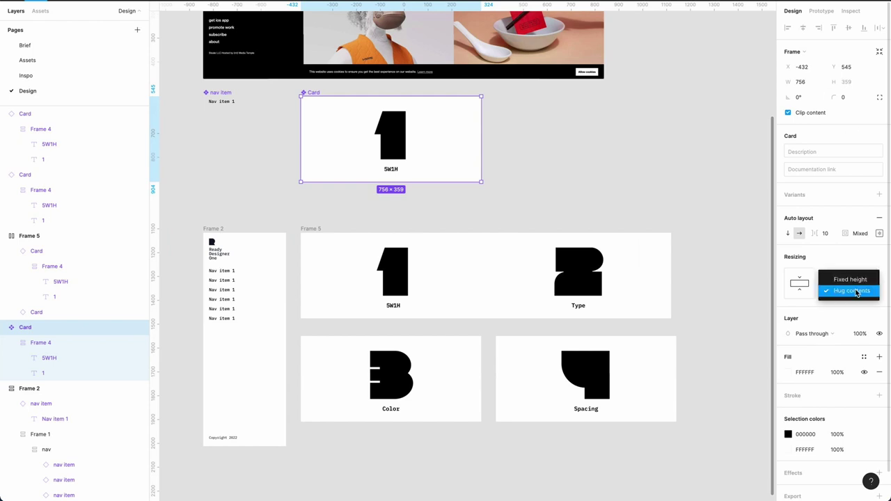
{"action": "left_click", "coordinate": [855, 281]}
{"action": "left_click", "coordinate": [854, 84]}
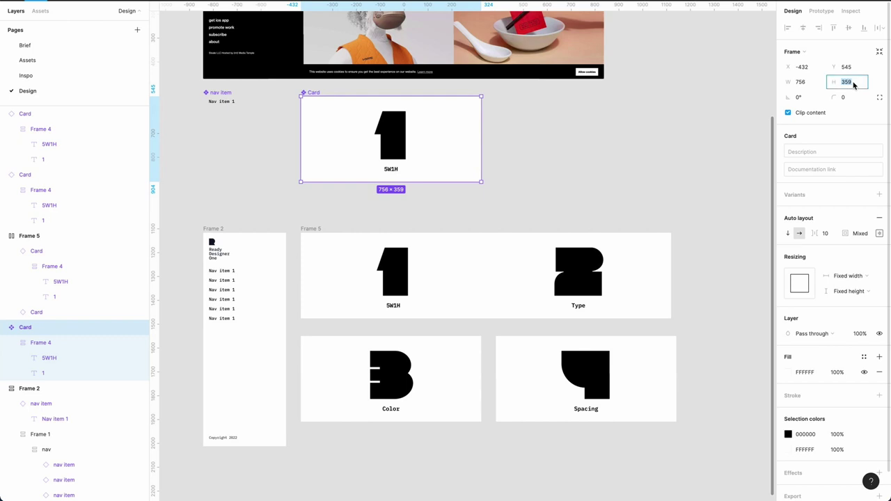
{"action": "type", "text": "96*3"}
{"action": "key", "text": "Return"}
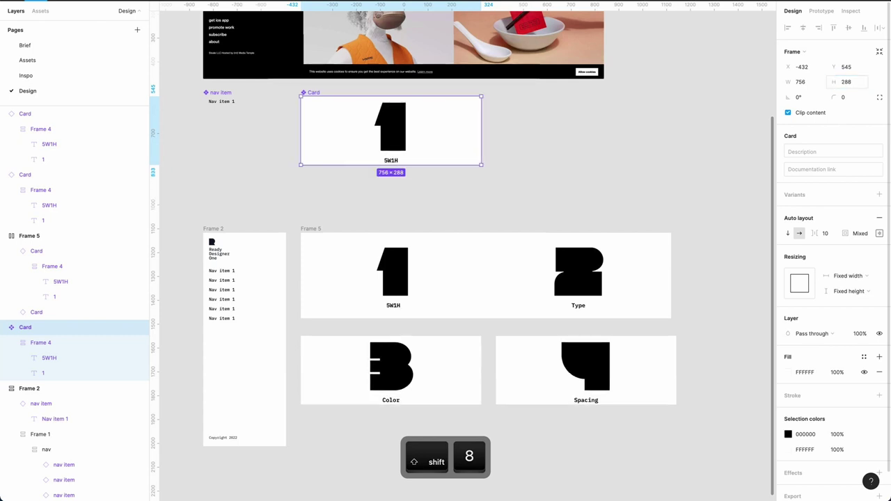
Set the main Card component's height to 96*4.
{"action": "left_click", "coordinate": [856, 82]}
{"action": "type", "text": "96*4"}
{"action": "key", "text": "Return"}
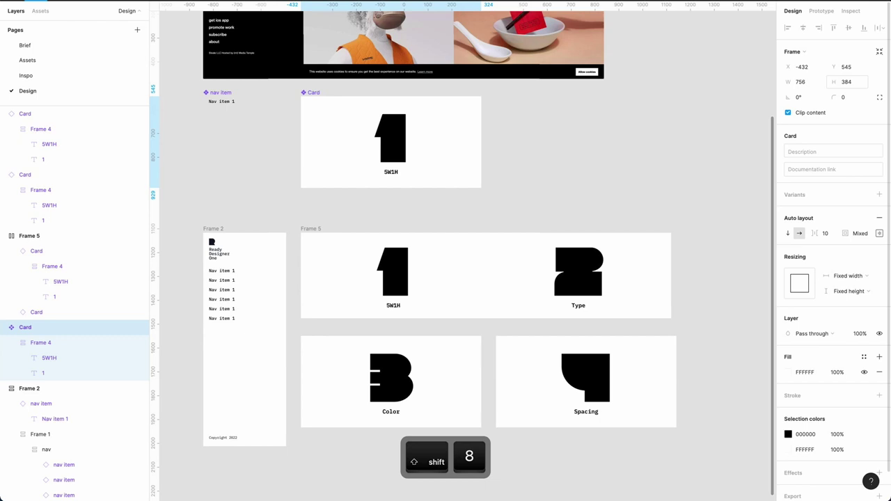
Set the height of both cards in Frame 5 to match the main Card component.
{"action": "left_click", "coordinate": [310, 230]}
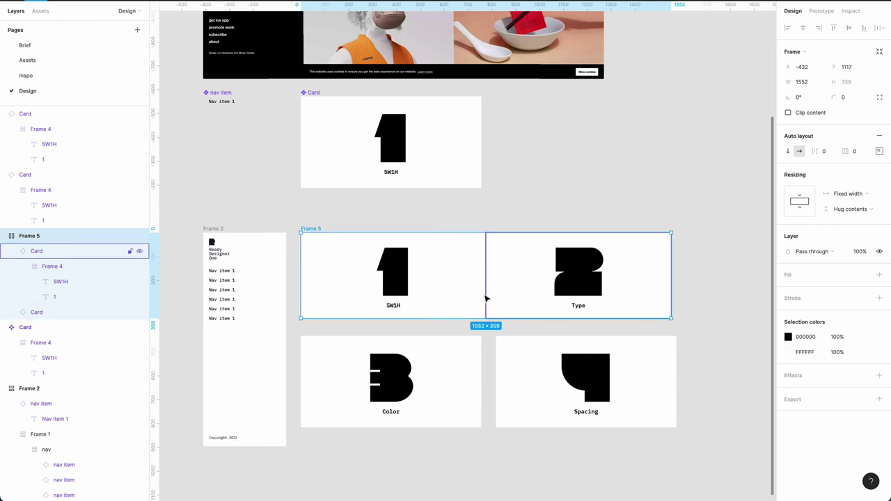
{"action": "left_click", "coordinate": [434, 284]}
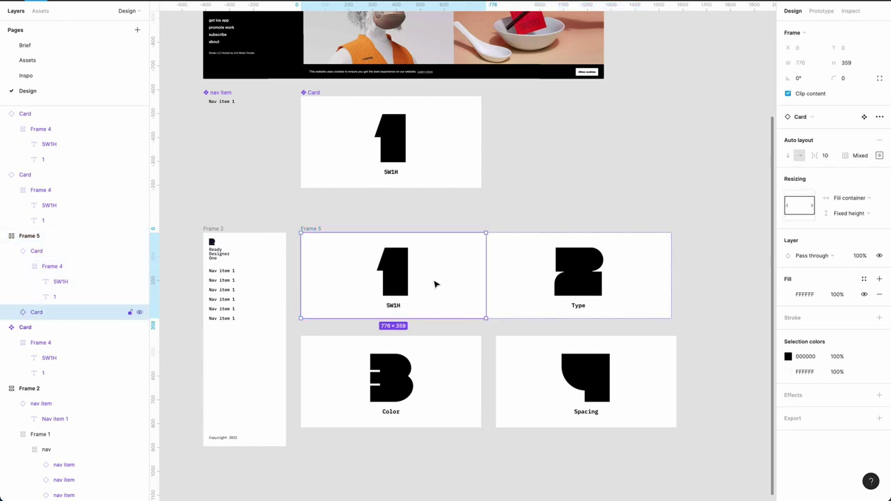
{"action": "left_click", "coordinate": [334, 219]}
{"action": "left_click", "coordinate": [312, 231]}
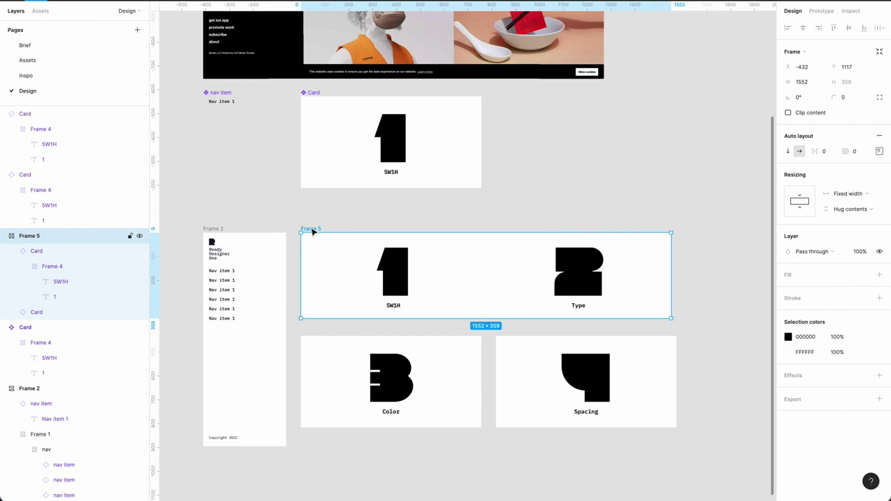
{"action": "left_click", "coordinate": [376, 106]}
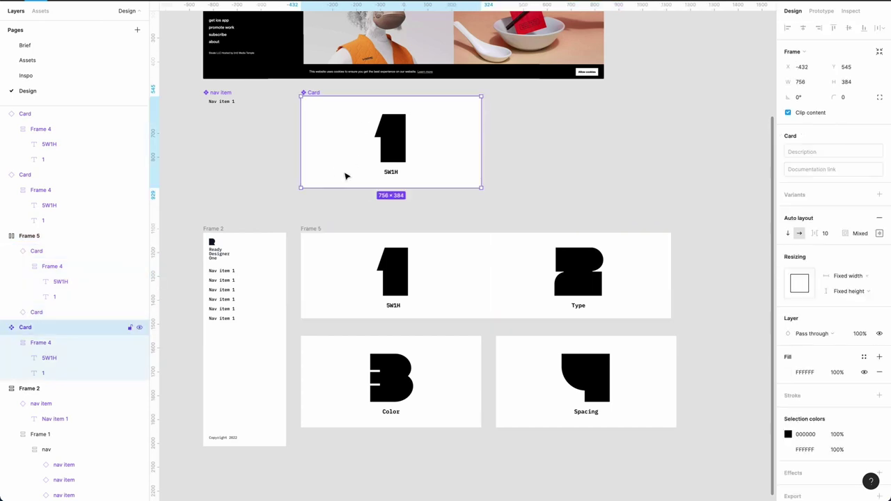
{"action": "left_click", "coordinate": [319, 209]}
{"action": "left_click", "coordinate": [314, 235]}
{"action": "left_click", "coordinate": [316, 218]}
{"action": "left_click", "coordinate": [309, 230]}
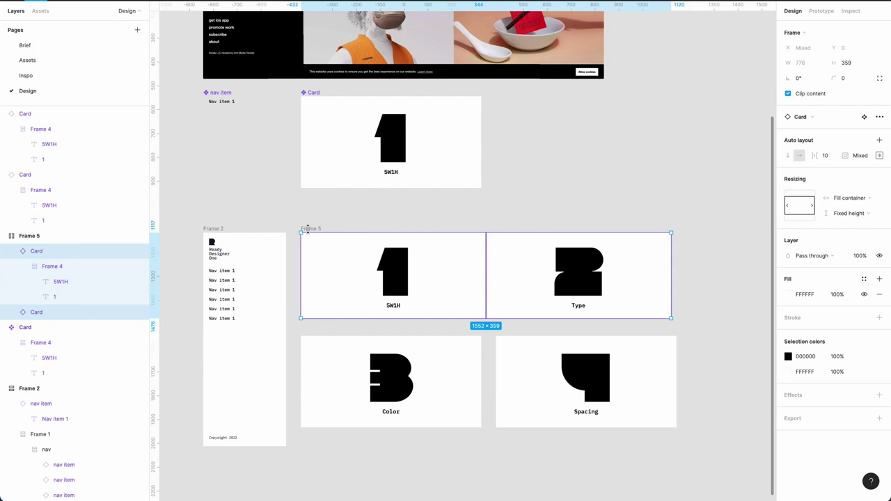
{"action": "left_click", "coordinate": [849, 63]}
{"action": "type", "text": "380"}
{"action": "key", "text": "Return"}
{"action": "left_click", "coordinate": [748, 123]}
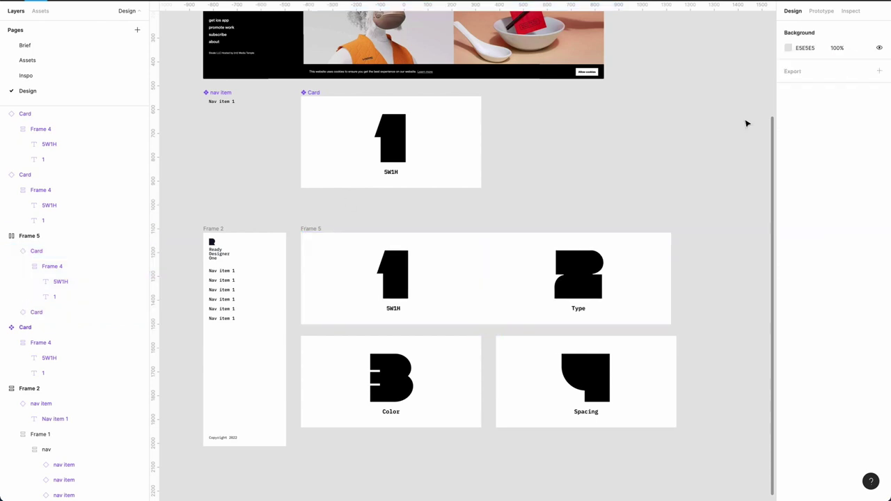
Combine the Color and Spacing cards in a horizontal auto layout frame with spacing 0.
{"action": "left_click", "coordinate": [366, 374]}
{"action": "left_click", "coordinate": [525, 364], "text": "shift"}
{"action": "key", "text": "shift+a"}
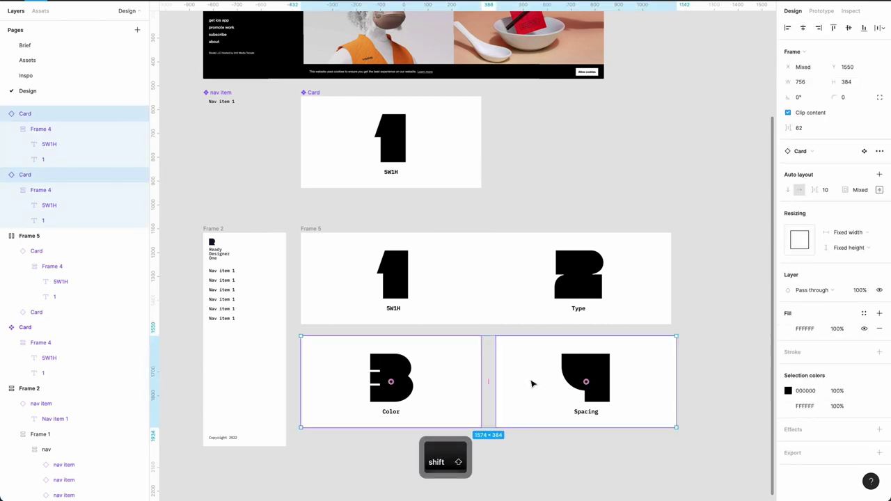
{"action": "left_click", "coordinate": [826, 151]}
{"action": "type", "text": "0"}
{"action": "key", "text": "Return"}
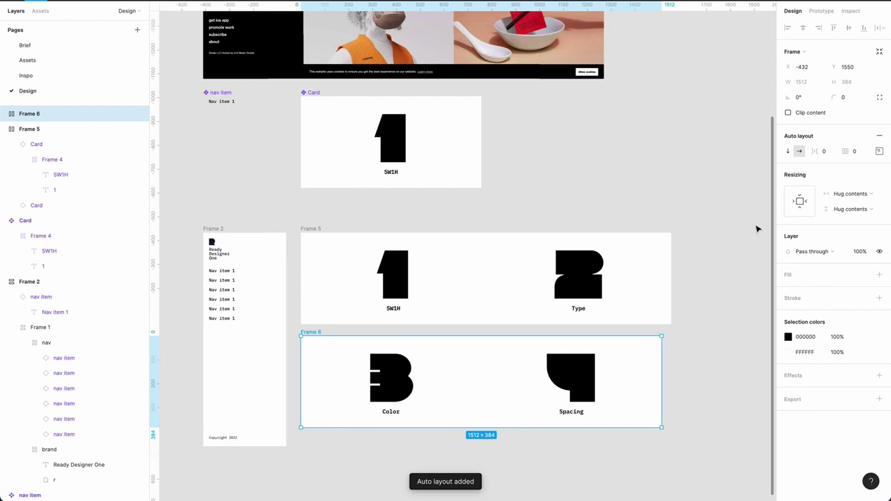
{"action": "left_click", "coordinate": [699, 365]}
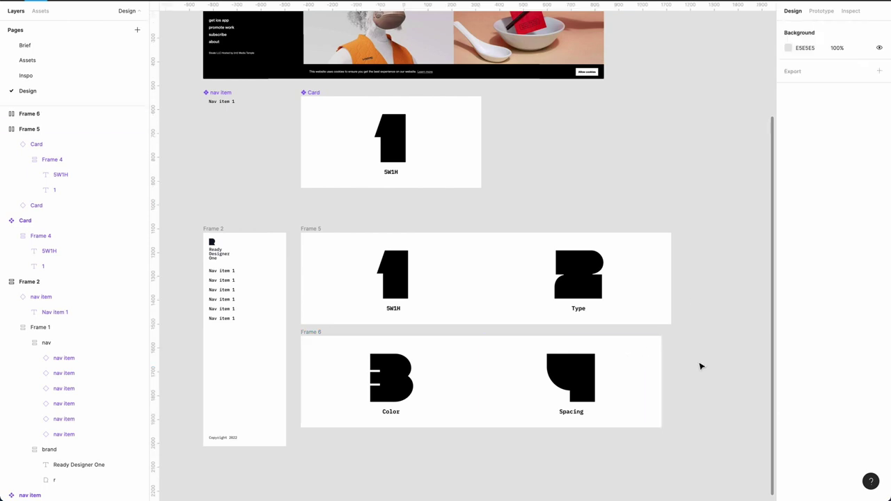
Try to set both cards in Frame 6 to fill the container's width and widen the frame to about 1634.
{"action": "left_click", "coordinate": [312, 332]}
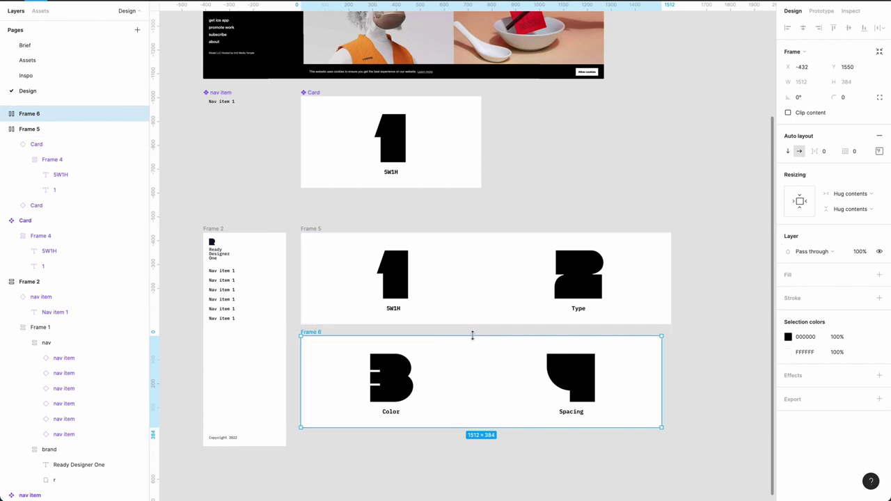
{"action": "key", "text": "Return"}
{"action": "left_click", "coordinate": [847, 199]}
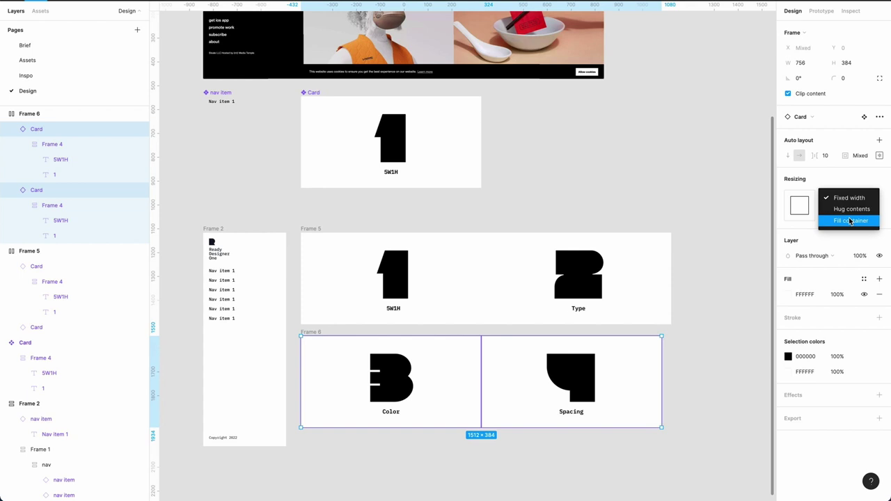
{"action": "left_click", "coordinate": [851, 220]}
{"action": "left_click", "coordinate": [708, 364]}
{"action": "left_click", "coordinate": [306, 334]}
{"action": "left_click_drag", "start_coordinate": [661, 390], "coordinate": [691, 389]}
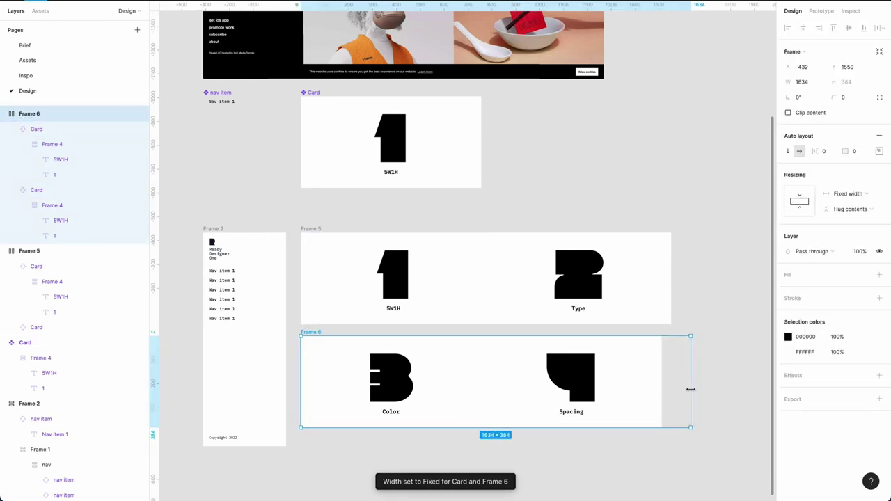
{"action": "key", "text": "ctrl+z"}
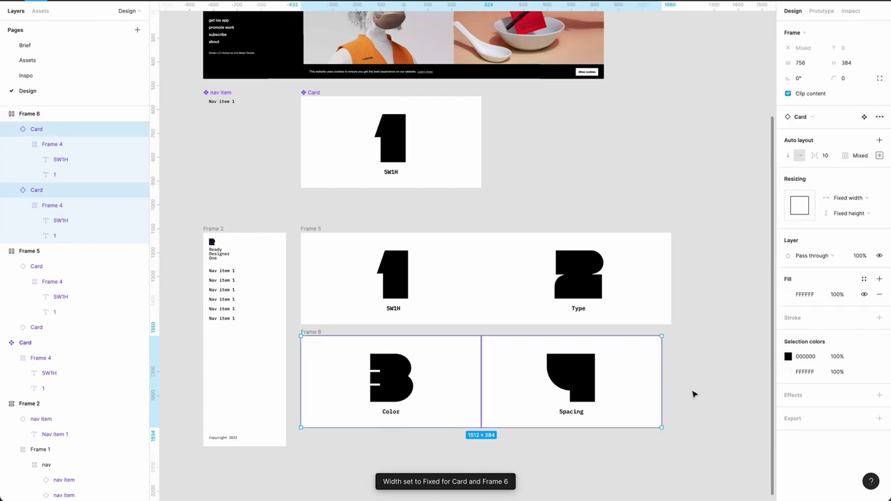
Set both cards in Frame 6 to fill the container's width and resize the frame to match Frame 5's width.
{"action": "left_click", "coordinate": [856, 199]}
{"action": "left_click", "coordinate": [851, 209]}
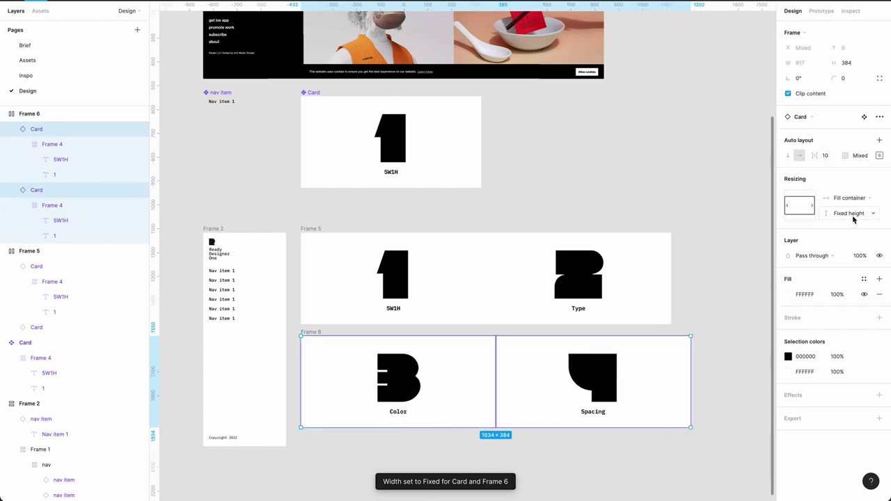
{"action": "left_click", "coordinate": [740, 342]}
{"action": "left_click", "coordinate": [308, 336]}
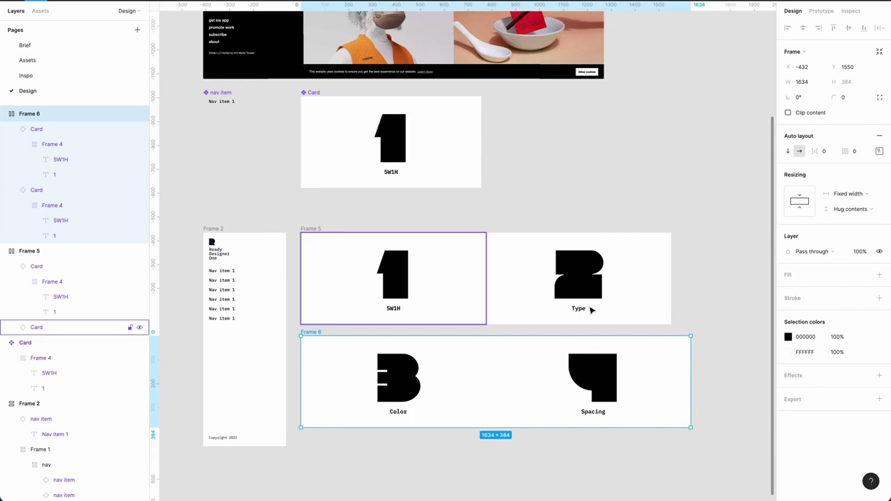
{"action": "left_click_drag", "start_coordinate": [690, 357], "coordinate": [667, 366]}
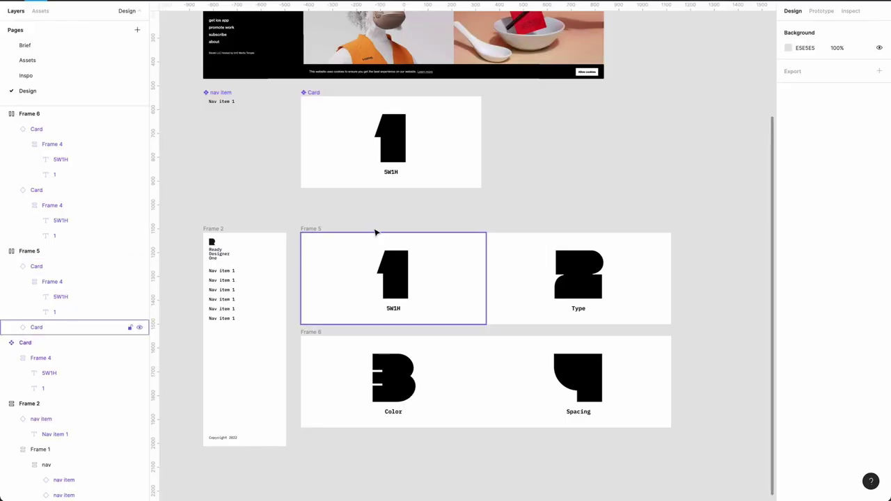
Rename both card frames, Frame 5 and Frame 6, as Row.
{"action": "left_click", "coordinate": [306, 232]}
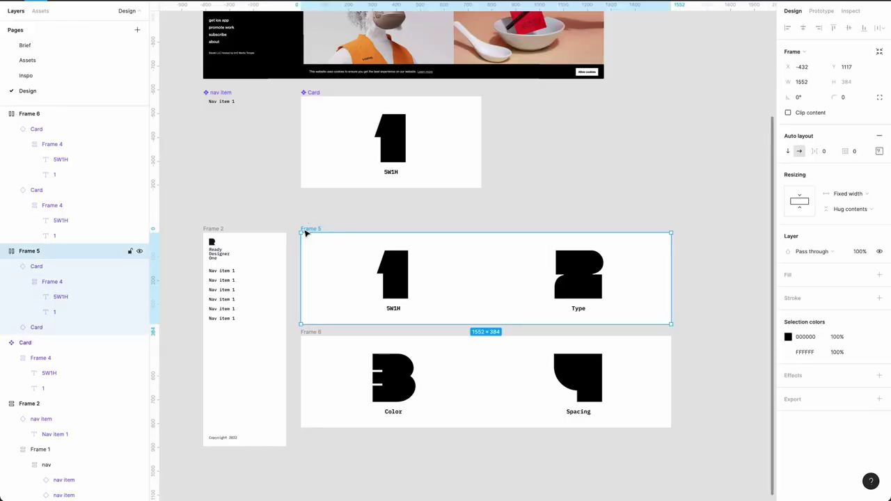
{"action": "double_click", "coordinate": [32, 252]}
{"action": "type", "text": "Row"}
{"action": "key", "text": "Return"}
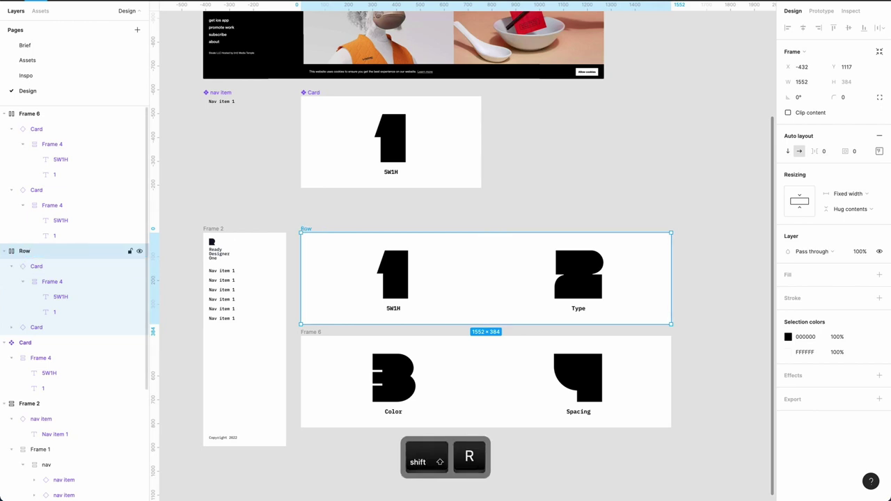
{"action": "left_click", "coordinate": [318, 335]}
{"action": "double_click", "coordinate": [24, 114]}
{"action": "type", "text": "Row"}
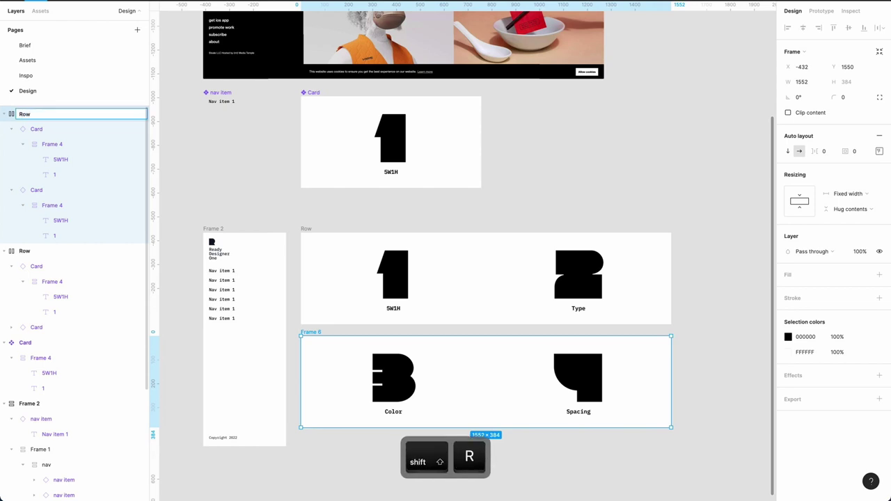
{"action": "key", "text": "Return"}
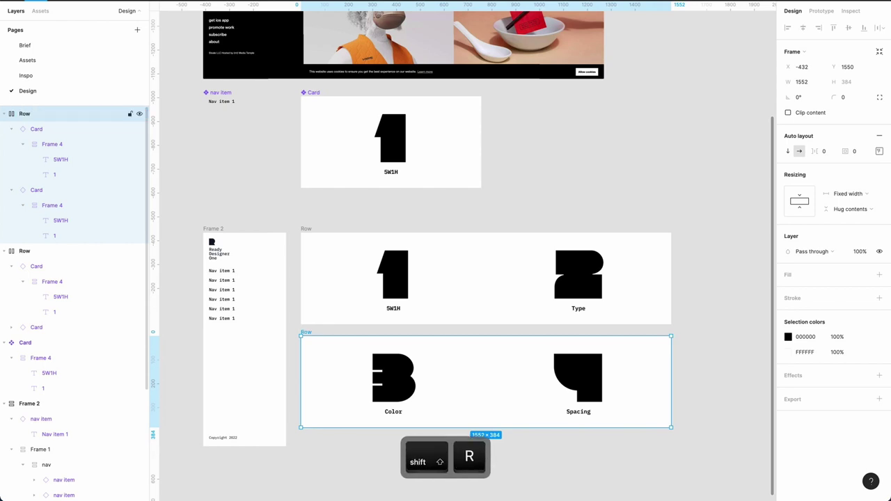
Stack the two Row frames in a vertical auto layout frame with spacing 0.
{"action": "left_click", "coordinate": [305, 228]}
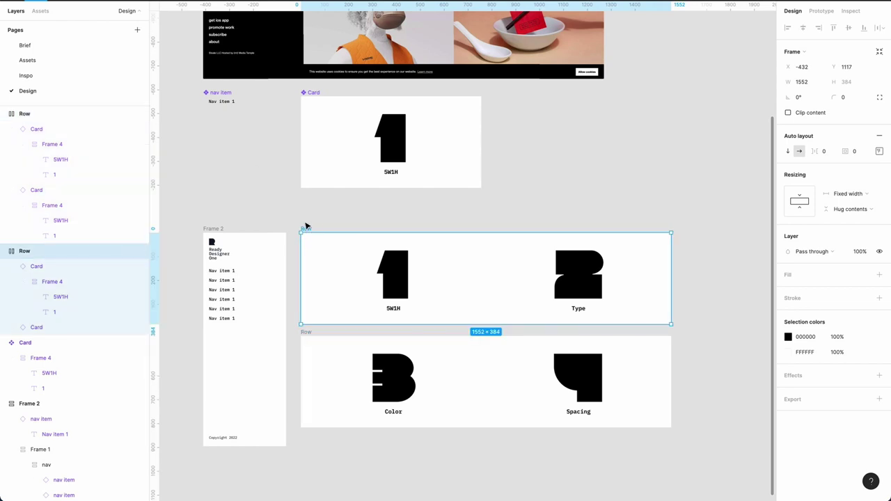
{"action": "left_click", "coordinate": [308, 335], "text": "shift"}
{"action": "key", "text": "shift+a"}
{"action": "left_click", "coordinate": [829, 154]}
{"action": "type", "text": "0"}
{"action": "key", "text": "Return"}
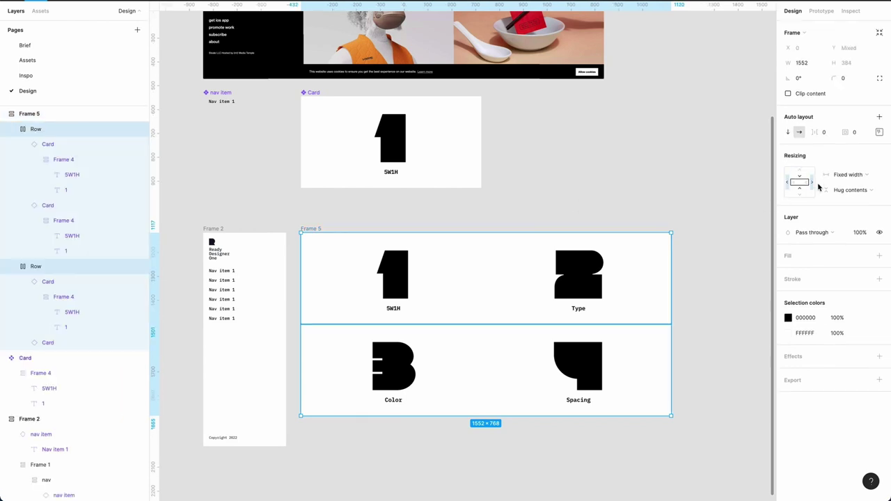
Set both rows to fill the container's width and widen their parent frame to about 1644.
{"action": "left_click", "coordinate": [854, 174]}
{"action": "left_click", "coordinate": [856, 196]}
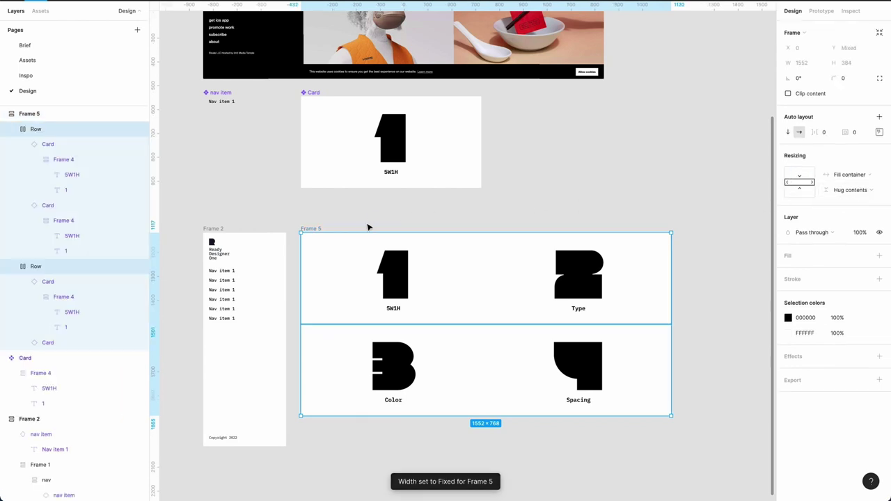
{"action": "left_click", "coordinate": [319, 219]}
{"action": "left_click", "coordinate": [308, 229]}
{"action": "left_click_drag", "start_coordinate": [672, 323], "coordinate": [693, 325]}
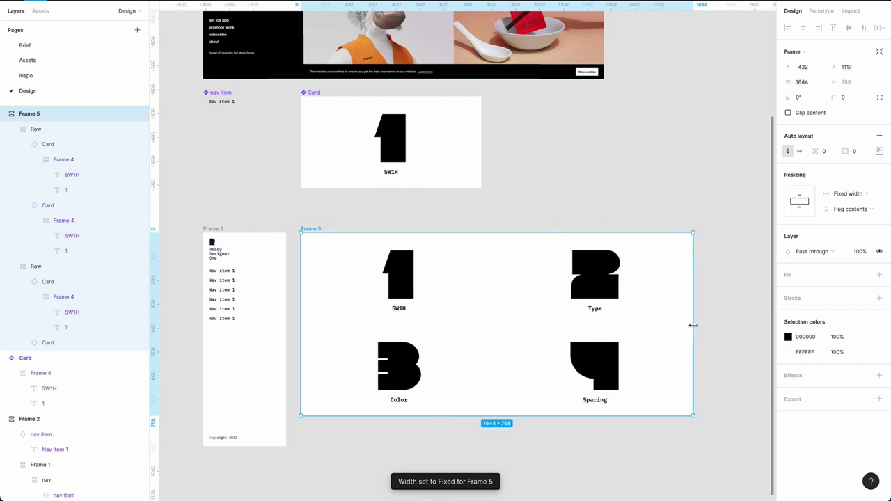
Rename the parent frame of the two rows as div.
{"action": "double_click", "coordinate": [29, 115]}
{"action": "type", "text": "div"}
{"action": "key", "text": "Return"}
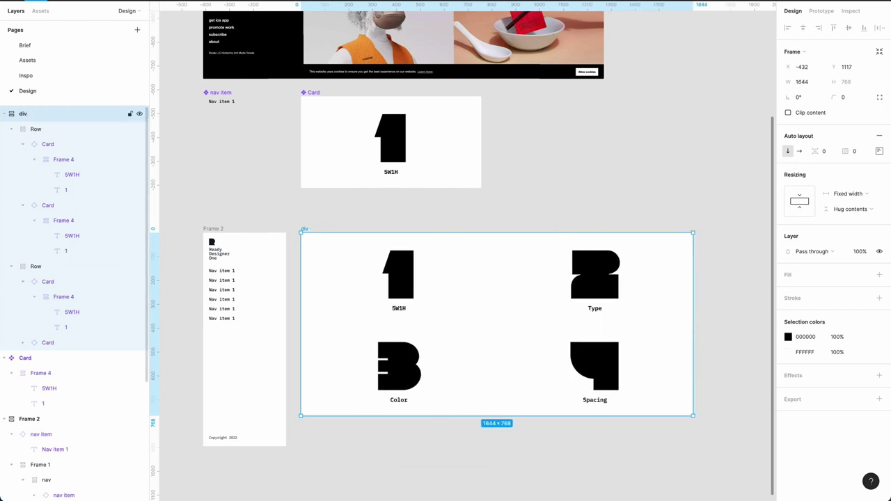
Try the div frame at a lower position beside Frame 2 and return it level with Frame 2's upper edge.
{"action": "left_click", "coordinate": [338, 222]}
{"action": "left_click_drag", "start_coordinate": [307, 230], "coordinate": [300, 261]}
{"action": "left_click", "coordinate": [320, 247]}
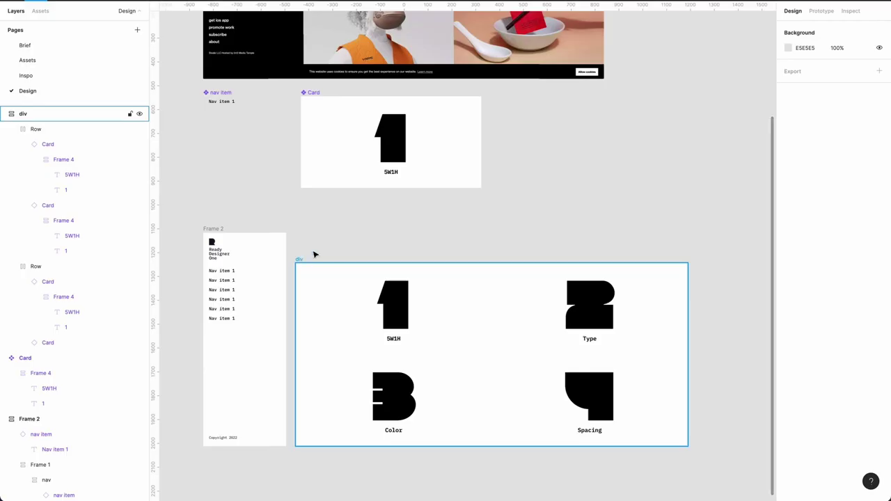
{"action": "scroll", "coordinate": [314, 255], "scroll_direction": "up", "scroll_amount": 3}
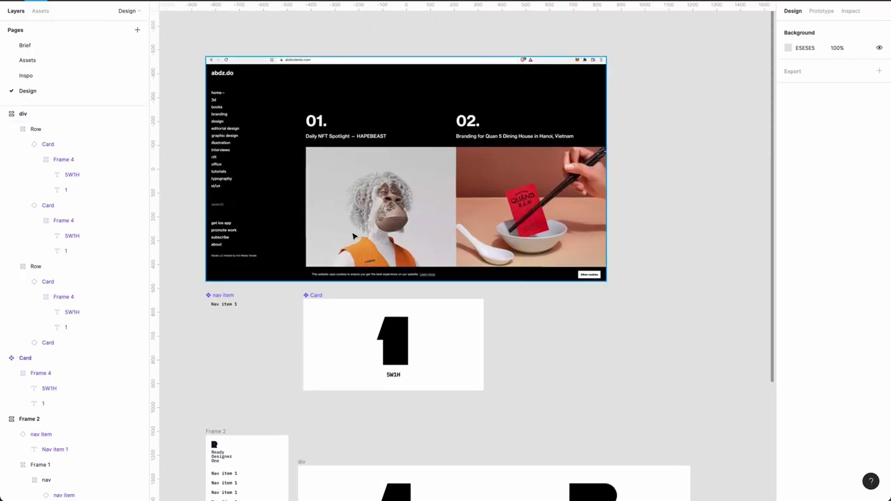
{"action": "scroll", "coordinate": [324, 370], "scroll_direction": "down", "scroll_amount": 3}
{"action": "left_click", "coordinate": [313, 276]}
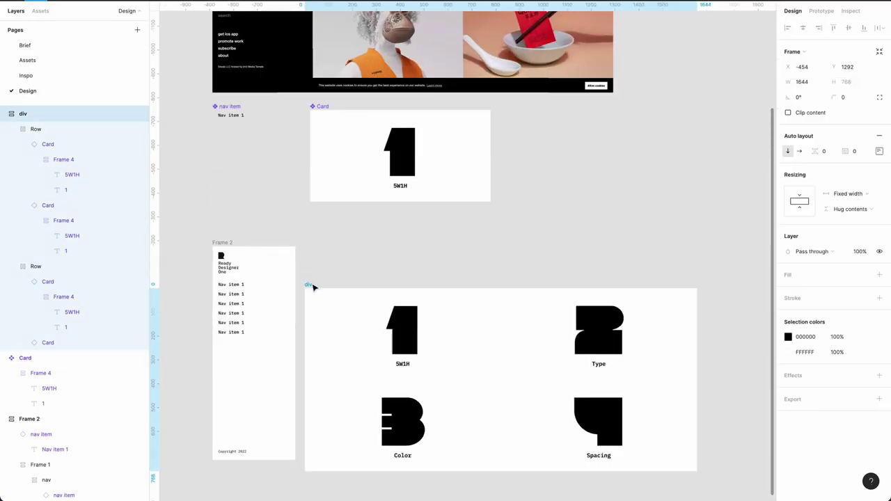
{"action": "left_click_drag", "start_coordinate": [314, 276], "coordinate": [313, 247]}
{"action": "left_click", "coordinate": [336, 235]}
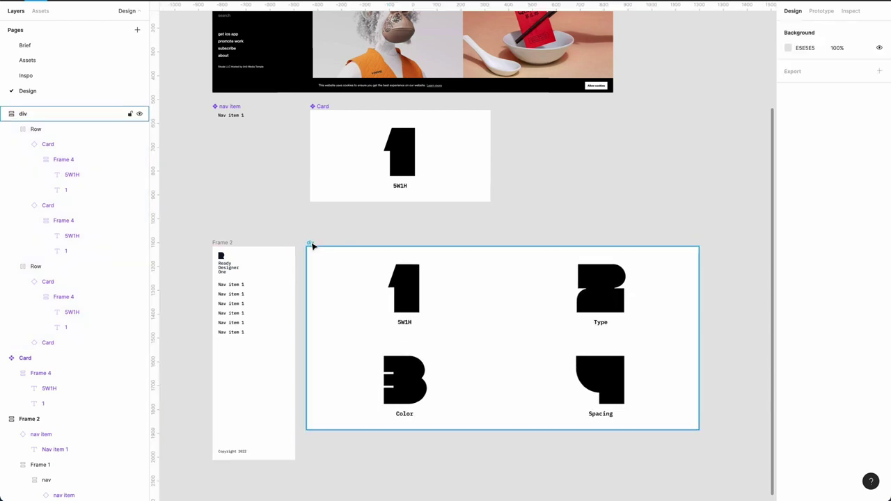
Duplicate the Frame 2 sidebar and the div together and place the copies directly below the originals.
{"action": "left_click", "coordinate": [313, 247]}
{"action": "key", "text": "minus"}
{"action": "left_click", "coordinate": [272, 279]}
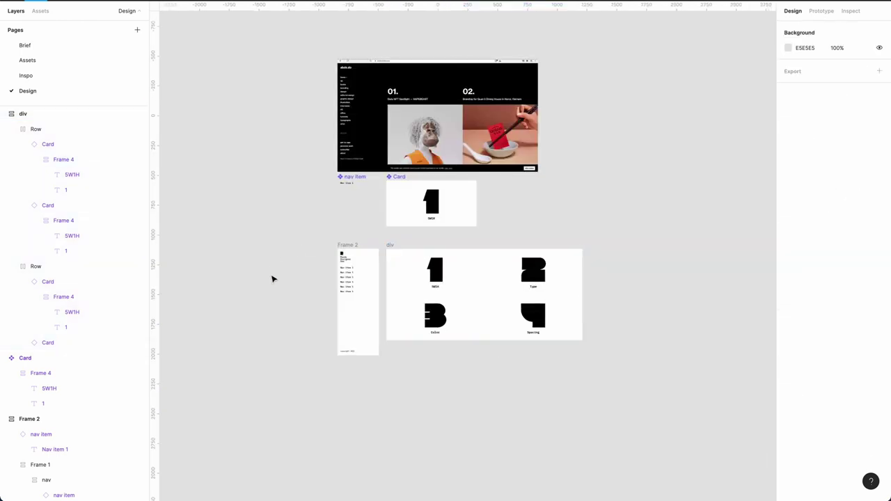
{"action": "left_click_drag", "start_coordinate": [297, 241], "coordinate": [639, 425]}
{"action": "key", "text": "super+d"}
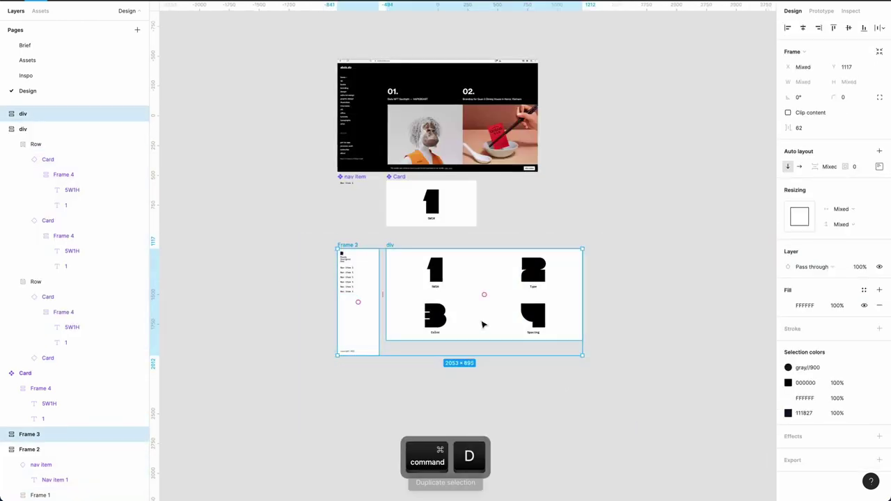
{"action": "left_click_drag", "start_coordinate": [466, 295], "coordinate": [462, 414]}
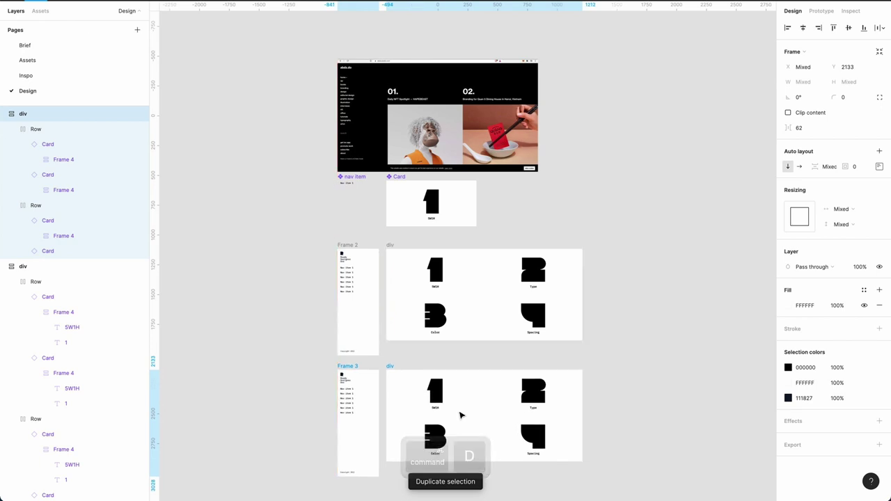
Combine the duplicated sidebar and div in a horizontal auto layout frame with spacing 0.
{"action": "left_click", "coordinate": [241, 397]}
{"action": "key", "text": "plus"}
{"action": "scroll", "coordinate": [258, 278], "scroll_direction": "down", "scroll_amount": 5}
{"action": "left_click", "coordinate": [327, 167]}
{"action": "left_click", "coordinate": [323, 146]}
{"action": "left_click", "coordinate": [319, 163]}
{"action": "left_click", "coordinate": [239, 163], "text": "shift"}
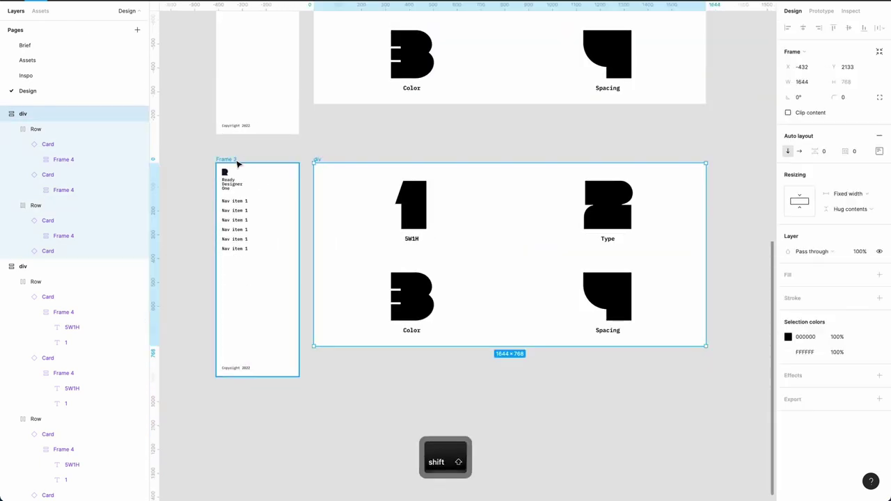
{"action": "key", "text": "shift+a"}
{"action": "left_click", "coordinate": [831, 151]}
{"action": "type", "text": "0"}
{"action": "key", "text": "Return"}
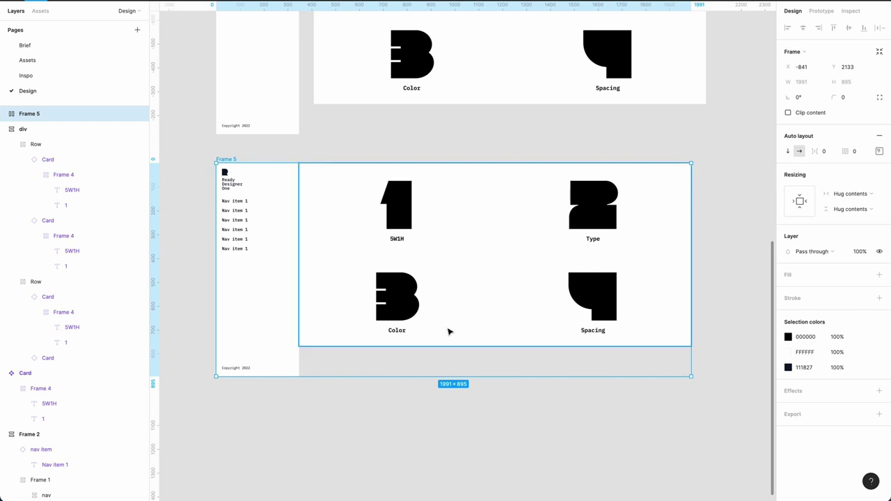
Add a white fill to the combined sidebar and card frame, Frame 5.
{"action": "left_click", "coordinate": [863, 276]}
{"action": "left_click", "coordinate": [823, 269]}
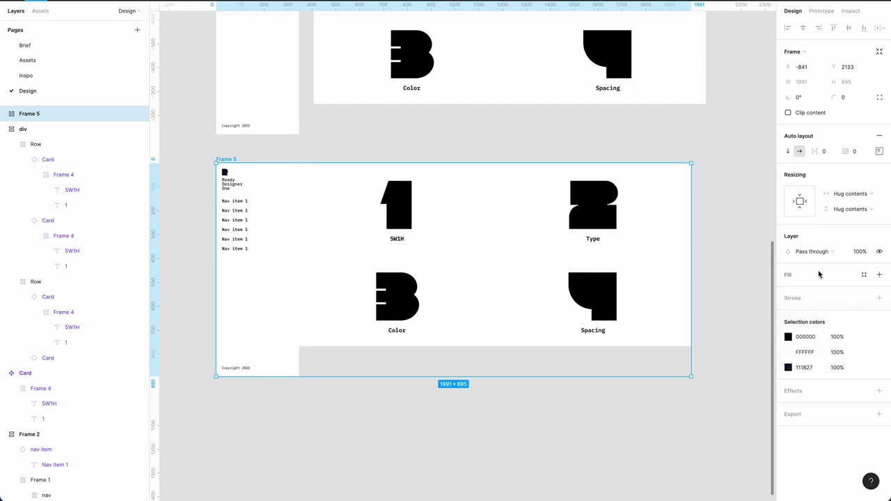
{"action": "left_click", "coordinate": [599, 460]}
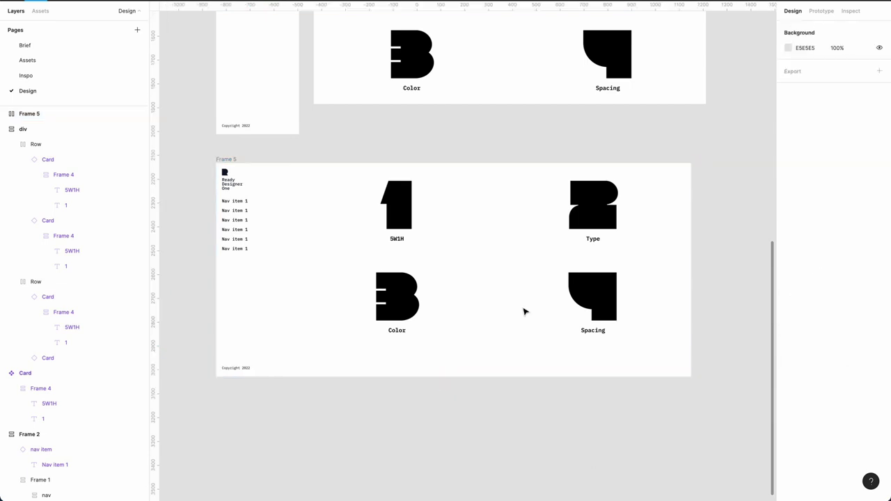
Set the div in Frame 5 to fill the container's width and widen Frame 5 to about 2085.
{"action": "left_click", "coordinate": [517, 254]}
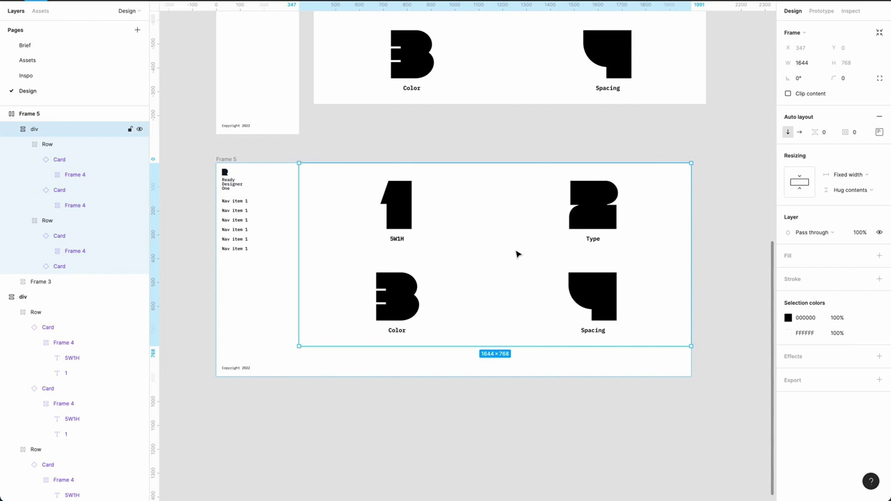
{"action": "left_click", "coordinate": [856, 175]}
{"action": "left_click", "coordinate": [855, 198]}
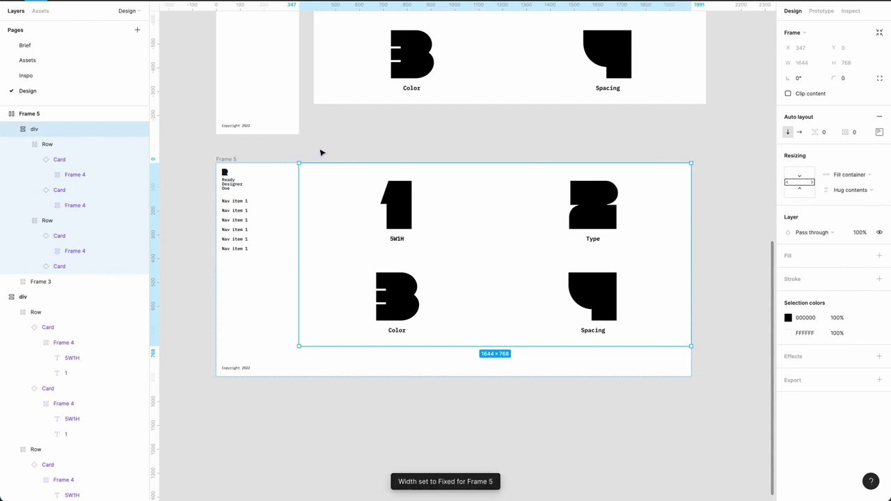
{"action": "left_click", "coordinate": [287, 155]}
{"action": "left_click", "coordinate": [229, 159]}
{"action": "left_click_drag", "start_coordinate": [694, 271], "coordinate": [673, 288]}
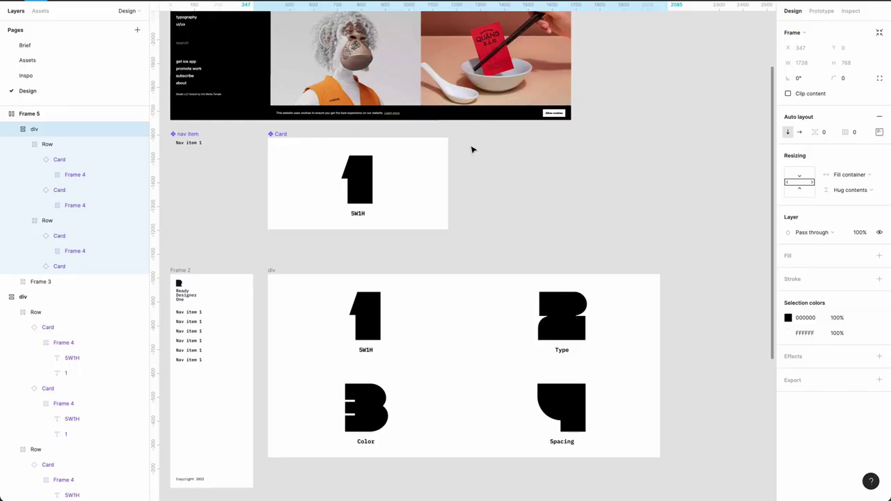
Review the reference site's header area and move Frame 5 down to leave more space above it.
{"action": "scroll", "coordinate": [471, 149], "scroll_direction": "up", "scroll_amount": 5}
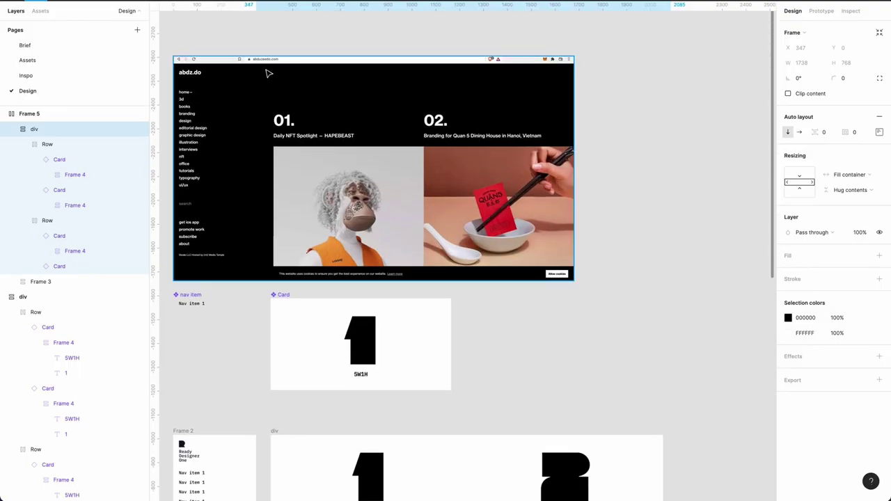
{"action": "scroll", "coordinate": [537, 270], "scroll_direction": "down", "scroll_amount": 10}
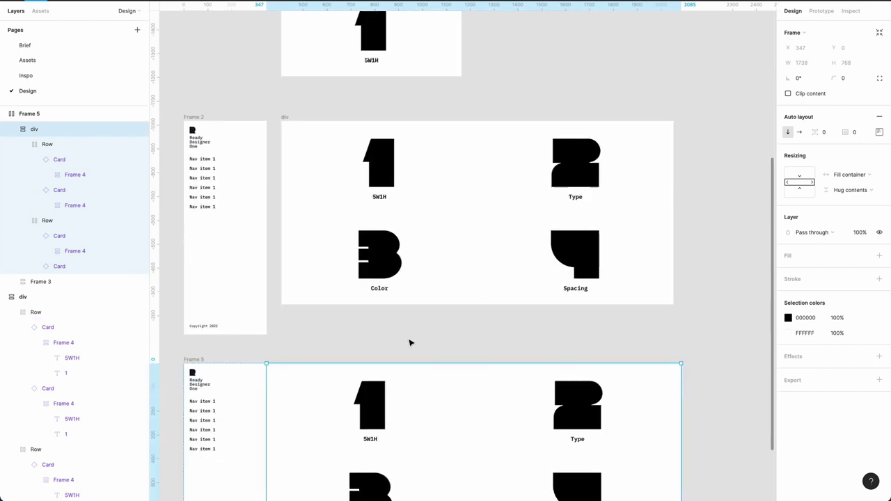
{"action": "left_click", "coordinate": [361, 461]}
{"action": "left_click_drag", "start_coordinate": [202, 220], "coordinate": [202, 258]}
{"action": "left_click", "coordinate": [247, 234]}
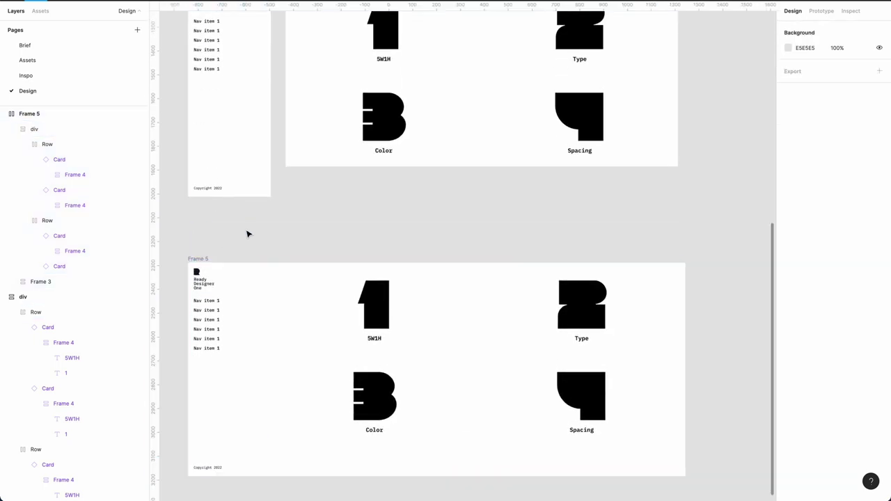
Add the text "Header area" above Frame 5 and wrap it in an auto layout frame.
{"action": "key", "text": "t"}
{"action": "left_click", "coordinate": [213, 223]}
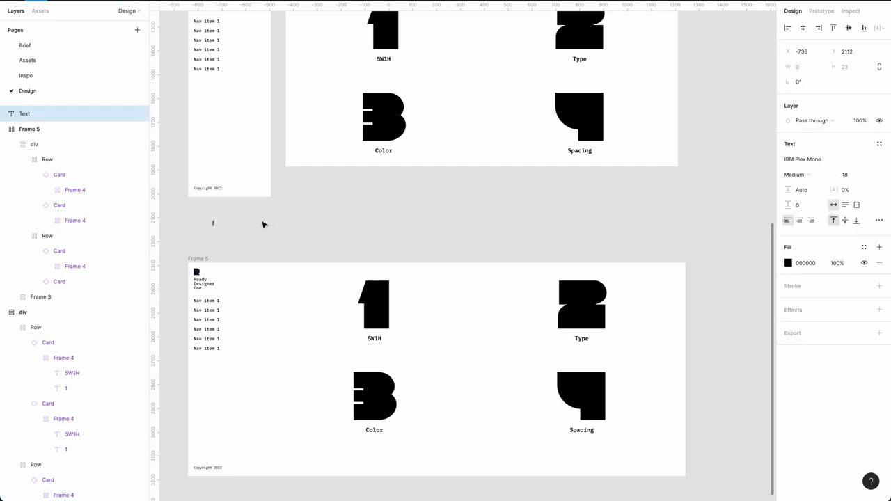
{"action": "type", "text": "Header area"}
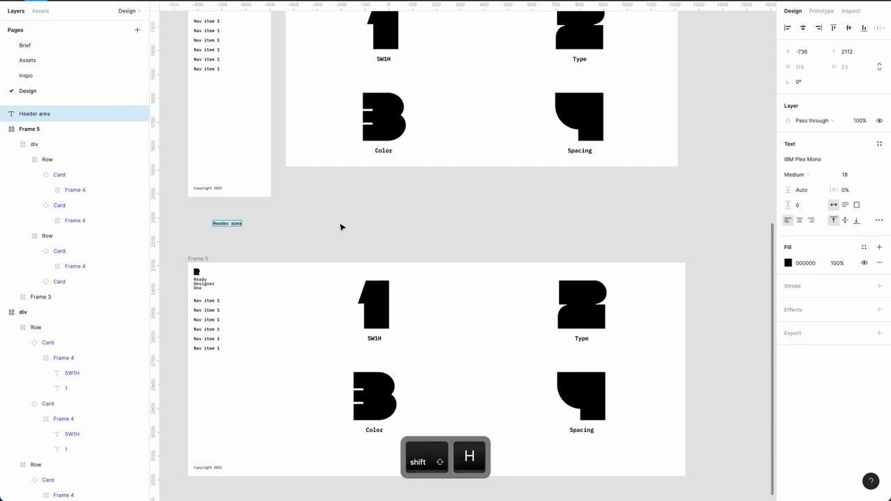
{"action": "left_click", "coordinate": [340, 227]}
{"action": "left_click", "coordinate": [232, 224]}
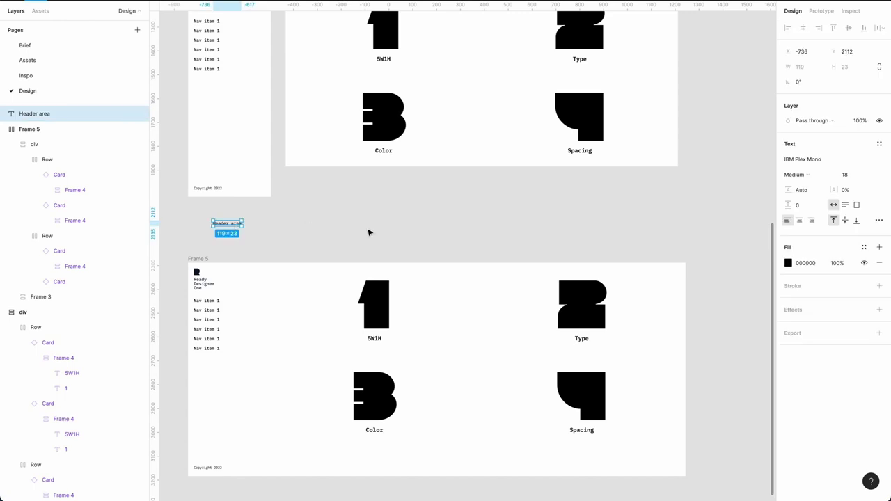
{"action": "key", "text": "shift+a"}
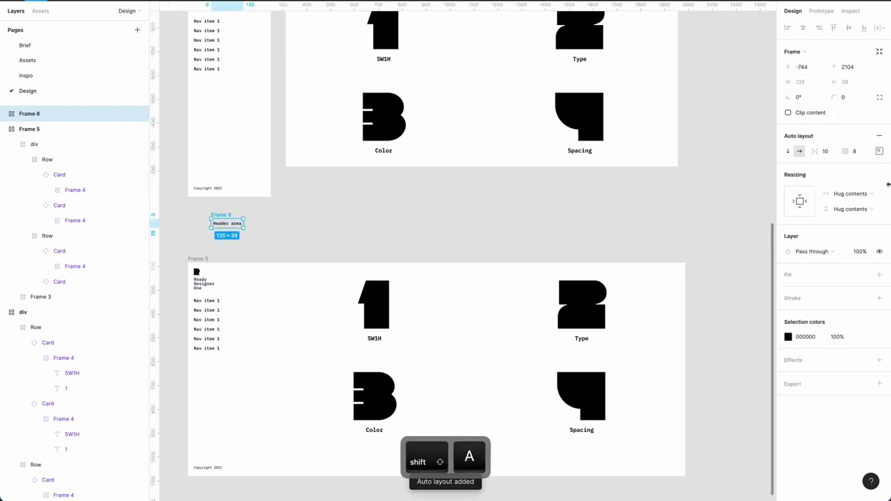
Give the Header area frame an FFFFFF fill and place it just above Frame 5, aligned with its left edge.
{"action": "left_click", "coordinate": [863, 276]}
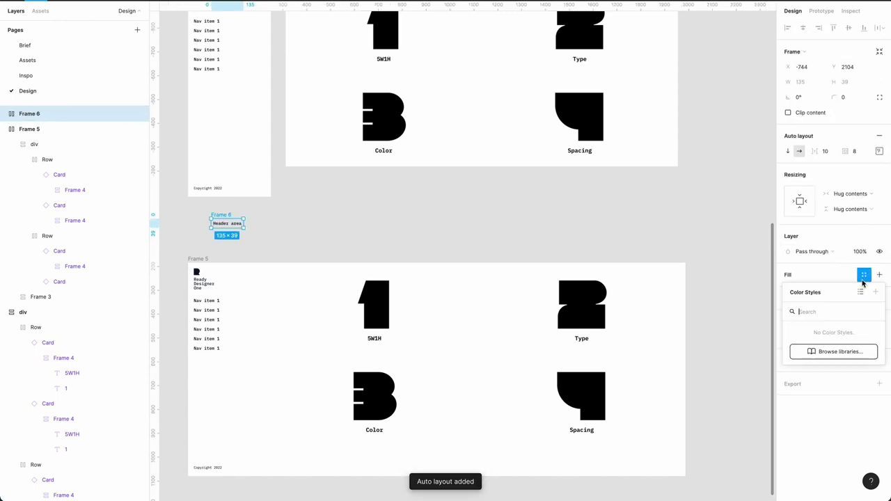
{"action": "left_click", "coordinate": [812, 275]}
{"action": "left_click", "coordinate": [349, 241]}
{"action": "left_click_drag", "start_coordinate": [223, 218], "coordinate": [200, 224]}
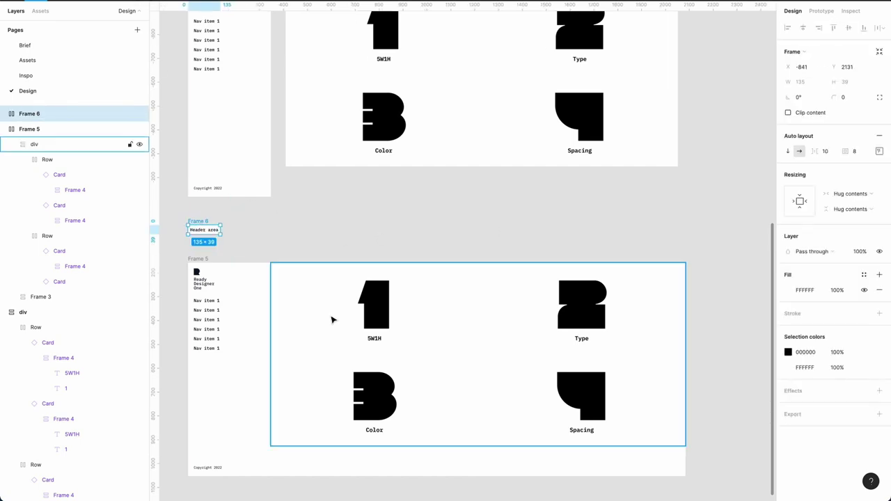
Set the padding of the Header area frame to 40 on all sides.
{"action": "left_click", "coordinate": [879, 152]}
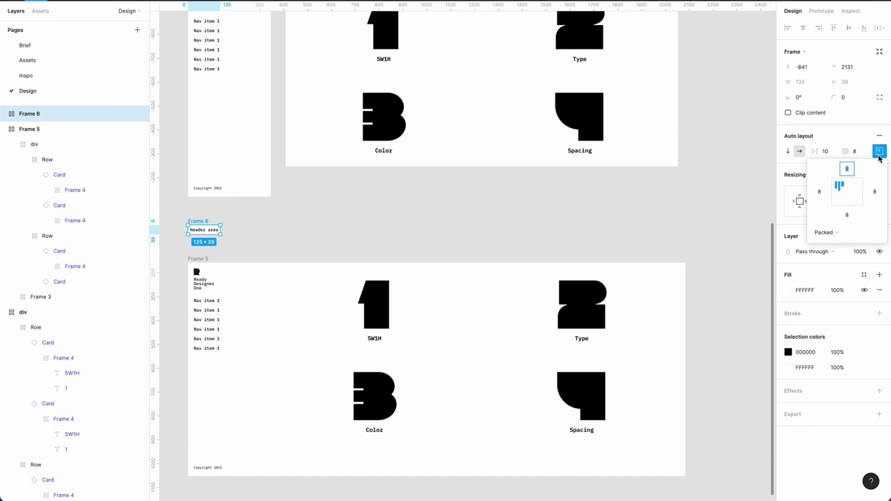
{"action": "left_click", "coordinate": [860, 153]}
{"action": "type", "text": "24"}
{"action": "key", "text": "Return"}
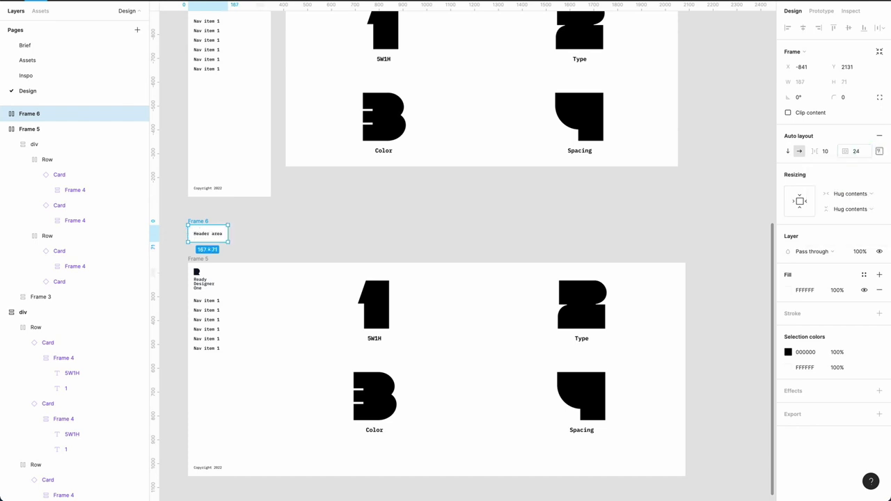
{"action": "left_click", "coordinate": [858, 155]}
{"action": "type", "text": "40"}
{"action": "key", "text": "Return"}
Set the Header area frame to a fixed width.
{"action": "left_click", "coordinate": [400, 217]}
{"action": "left_click", "coordinate": [199, 222]}
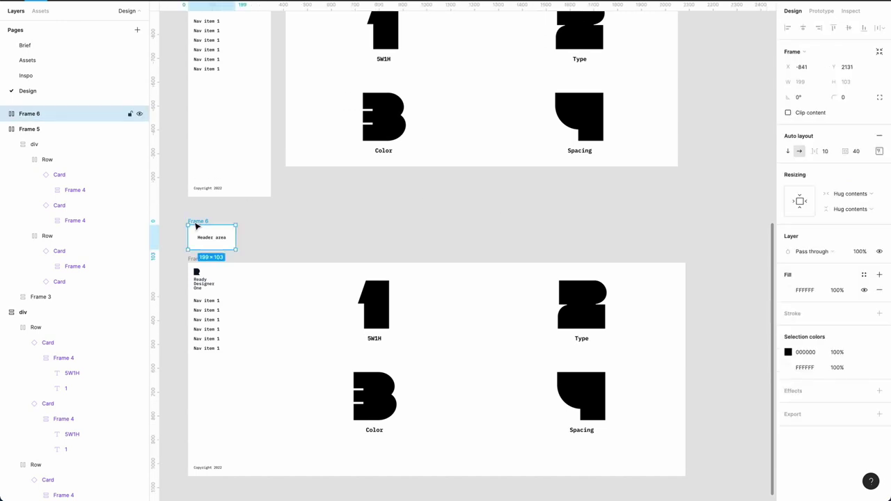
{"action": "key", "text": "Return"}
{"action": "left_click", "coordinate": [839, 110]}
{"action": "left_click", "coordinate": [846, 91]}
{"action": "left_click", "coordinate": [433, 211]}
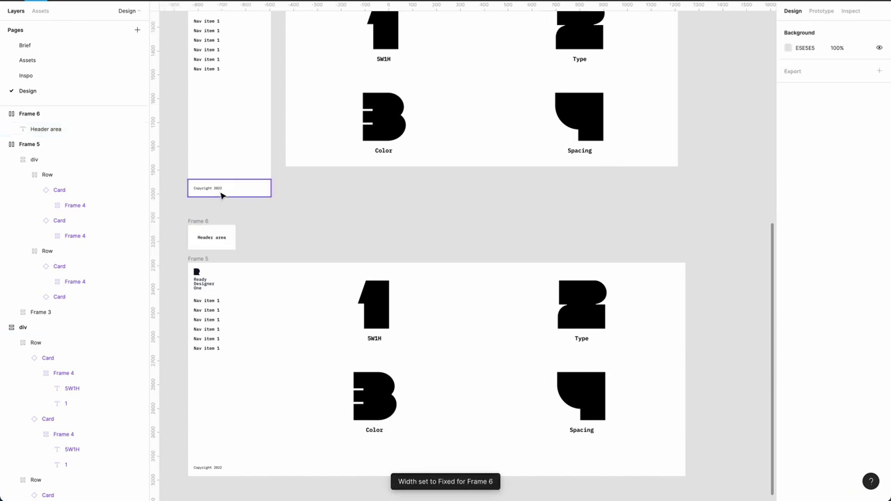
Turn the Header area frame into a component and rename it Header.
{"action": "left_click", "coordinate": [199, 222]}
{"action": "key", "text": "super+alt+k"}
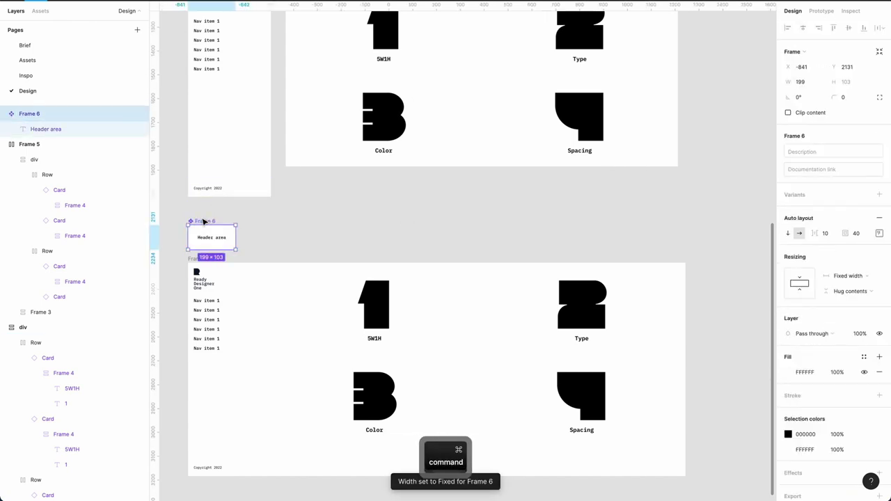
{"action": "double_click", "coordinate": [30, 114]}
{"action": "type", "text": "Header"}
{"action": "key", "text": "Return"}
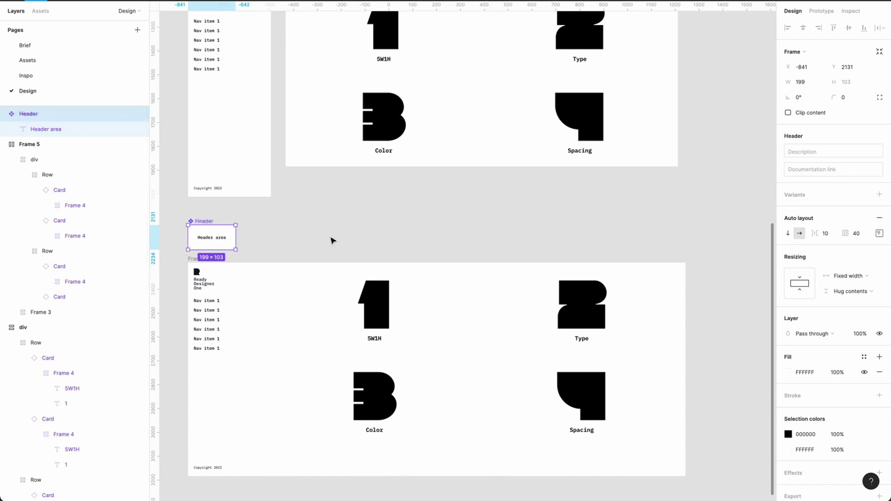
Duplicate the Header component as an instance and place it beside the component, at X -585 and Y 2099.
{"action": "key", "text": "super+d"}
{"action": "mouse_move", "coordinate": [203, 232]}
{"action": "left_mouse_down"}
{"action": "mouse_move", "coordinate": [326, 231]}
{"action": "mouse_move", "coordinate": [213, 232]}
{"action": "mouse_move", "coordinate": [206, 217]}
{"action": "left_mouse_up"}
{"action": "left_click", "coordinate": [32, 118]}
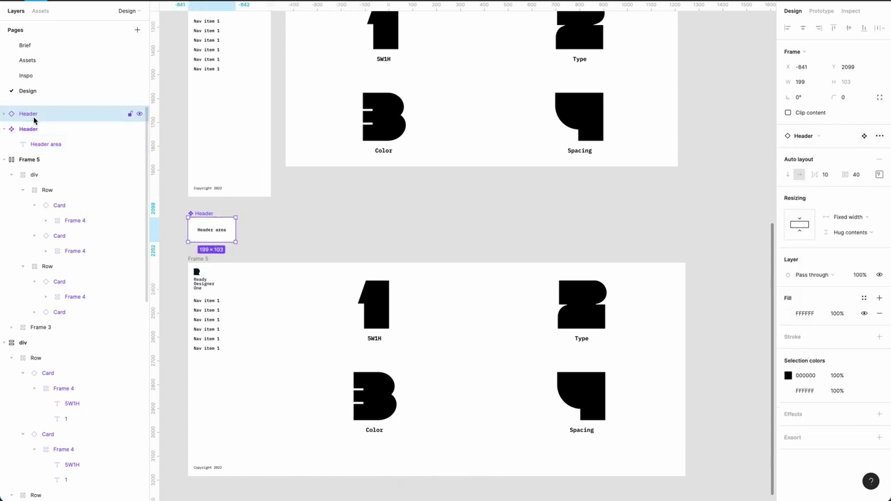
{"action": "key", "text": "shift+Right"}
{"action": "key", "text": "shift+Right"}
{"action": "key", "text": "shift+Right"}
{"action": "key", "text": "shift+Right"}
{"action": "key", "text": "shift+Right"}
{"action": "key", "text": "shift+Right"}
{"action": "key", "text": "shift+Right"}
{"action": "key", "text": "shift+Right"}
{"action": "key", "text": "shift+Right"}
{"action": "key", "text": "shift+Right"}
{"action": "key", "text": "shift+Right"}
{"action": "key", "text": "shift+Right"}
{"action": "key", "text": "shift+Right"}
{"action": "key", "text": "shift+Right"}
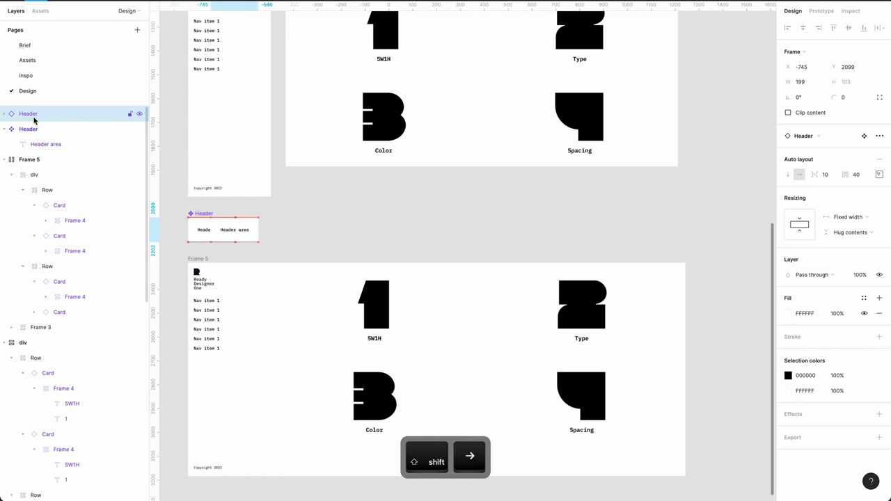
{"action": "key", "text": "shift+Right"}
{"action": "key", "text": "shift+Right"}
{"action": "key", "text": "shift+Right"}
{"action": "key", "text": "shift+Right"}
{"action": "key", "text": "shift+Right"}
{"action": "key", "text": "shift+Right"}
{"action": "key", "text": "shift+Right"}
{"action": "key", "text": "shift+Right"}
{"action": "key", "text": "shift+Right"}
{"action": "key", "text": "shift+Right"}
{"action": "key", "text": "shift+Right"}
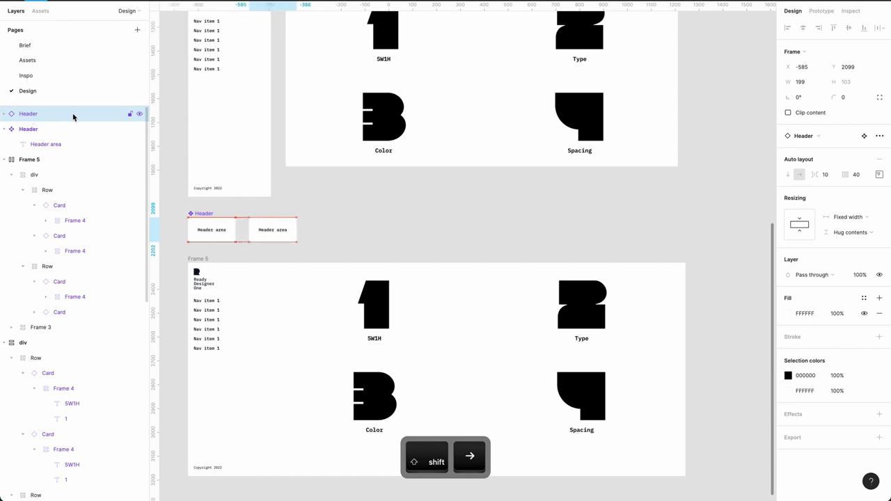
Cut the Header instance and move the div of cards out of Frame 5 onto the empty canvas below.
{"action": "left_click", "coordinate": [298, 187]}
{"action": "left_click", "coordinate": [284, 237]}
{"action": "key", "text": "super+x"}
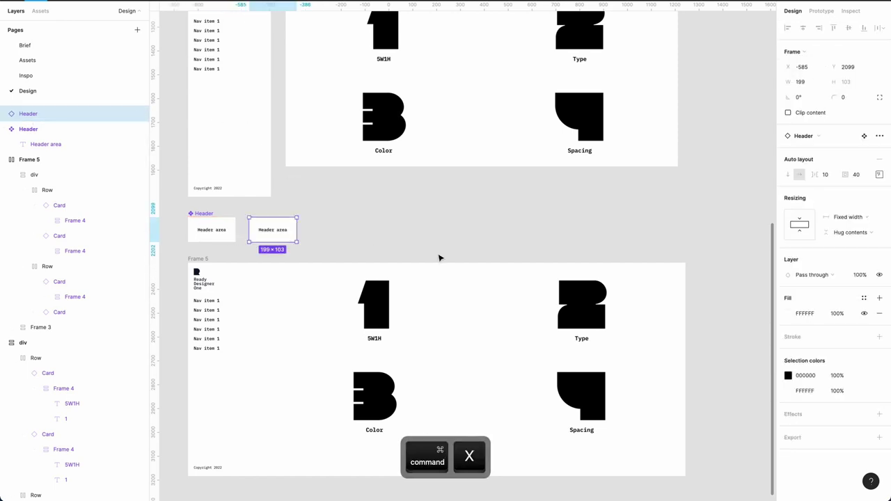
{"action": "left_click", "coordinate": [440, 319]}
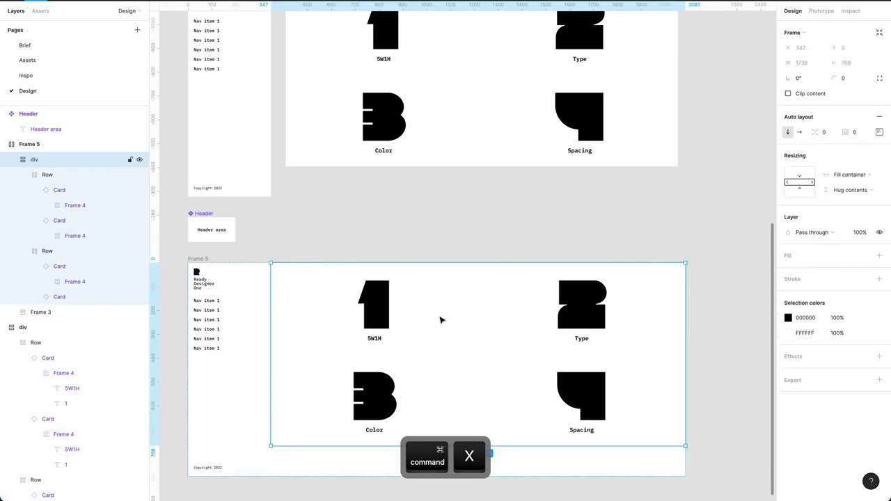
{"action": "left_click", "coordinate": [11, 160]}
{"action": "left_click", "coordinate": [11, 160]}
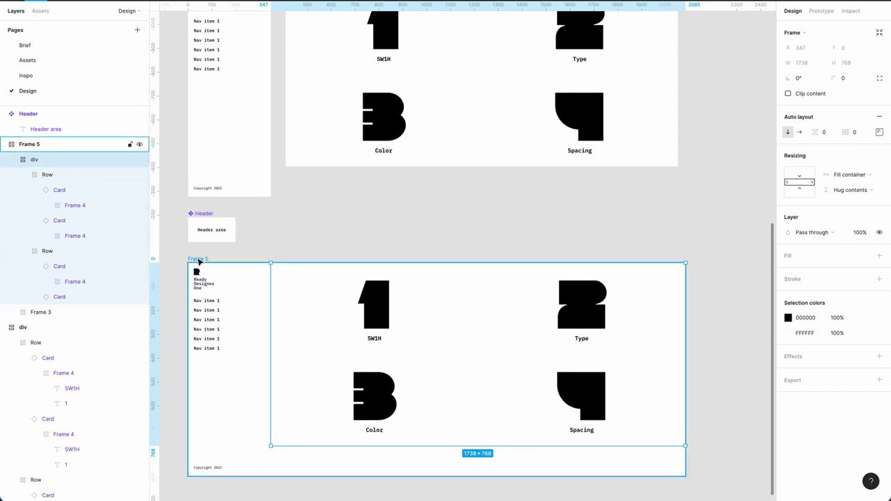
{"action": "scroll", "coordinate": [312, 330], "scroll_direction": "down", "scroll_amount": 3}
{"action": "left_click_drag", "start_coordinate": [400, 332], "coordinate": [386, 460]}
{"action": "left_click", "coordinate": [284, 434]}
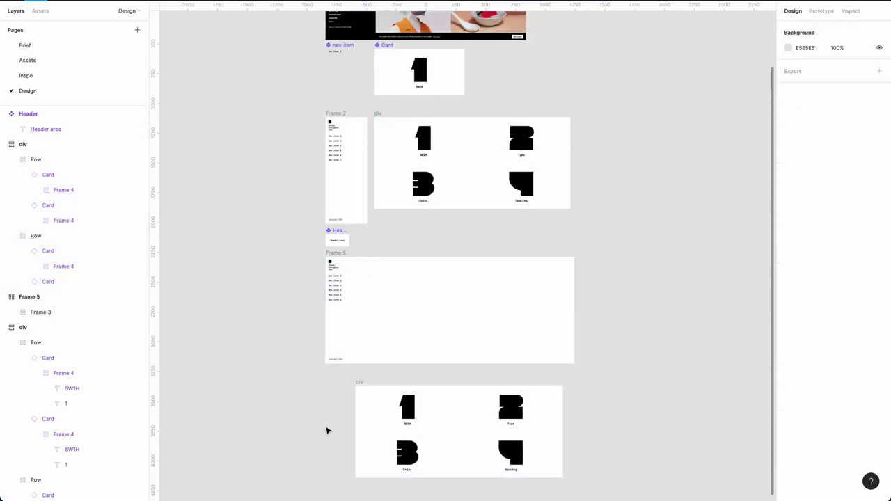
Paste the Header instance and place it just above the detached div, near the div's left edge.
{"action": "key", "text": "super+v"}
{"action": "left_click_drag", "start_coordinate": [367, 241], "coordinate": [365, 383]}
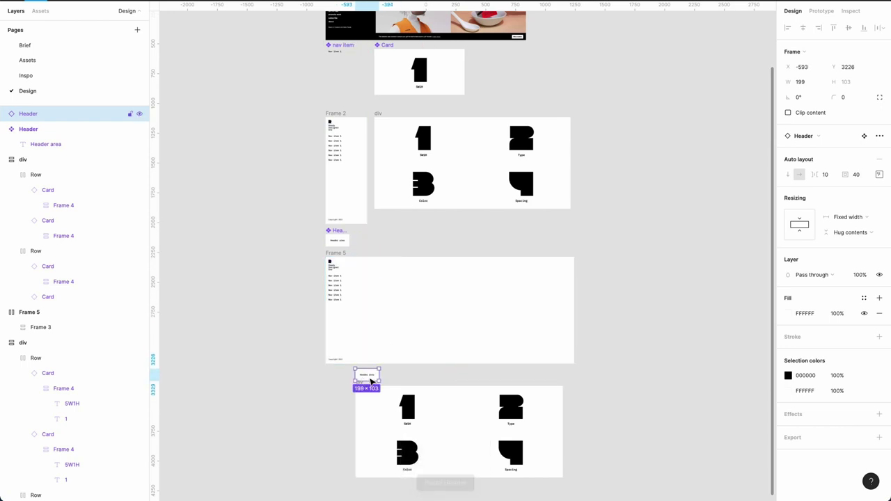
{"action": "left_click", "coordinate": [369, 428]}
{"action": "left_click", "coordinate": [321, 398]}
Wrap the Header instance and the div in one vertical auto layout frame with 0 spacing between items.
{"action": "left_click", "coordinate": [353, 390]}
{"action": "key", "text": "shift+2"}
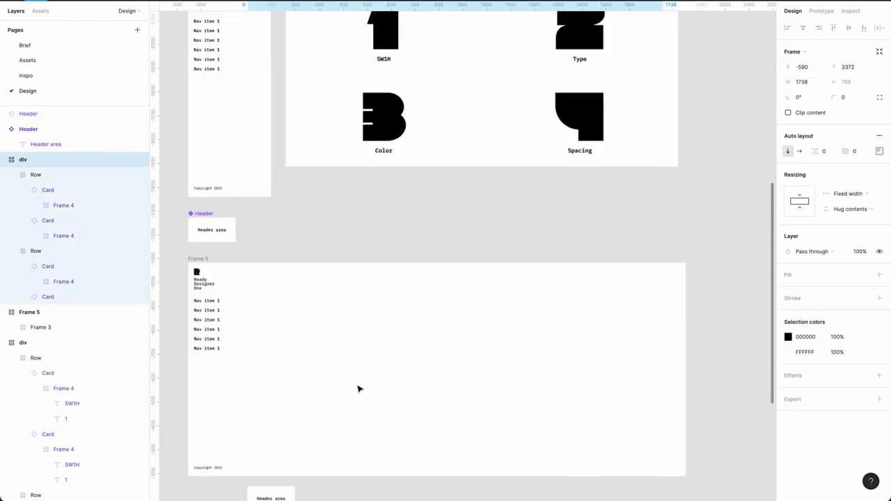
{"action": "left_click", "coordinate": [299, 210], "text": "shift"}
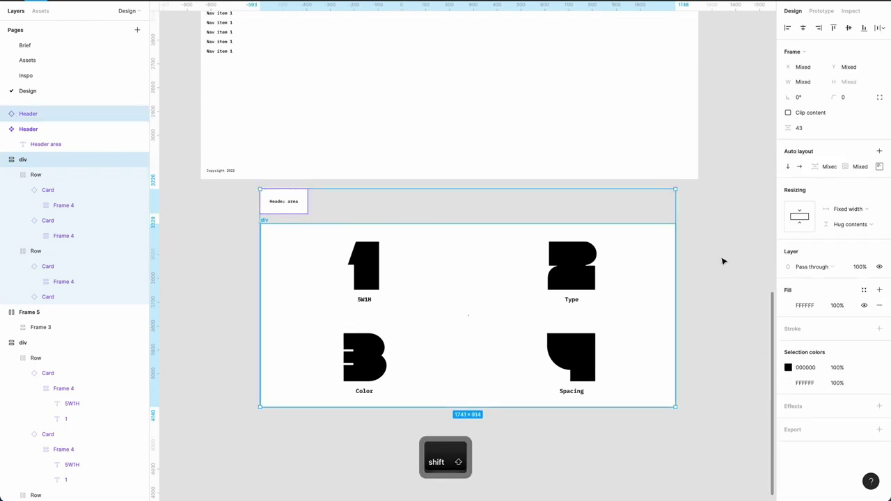
{"action": "left_click", "coordinate": [237, 236]}
{"action": "left_click", "coordinate": [297, 202]}
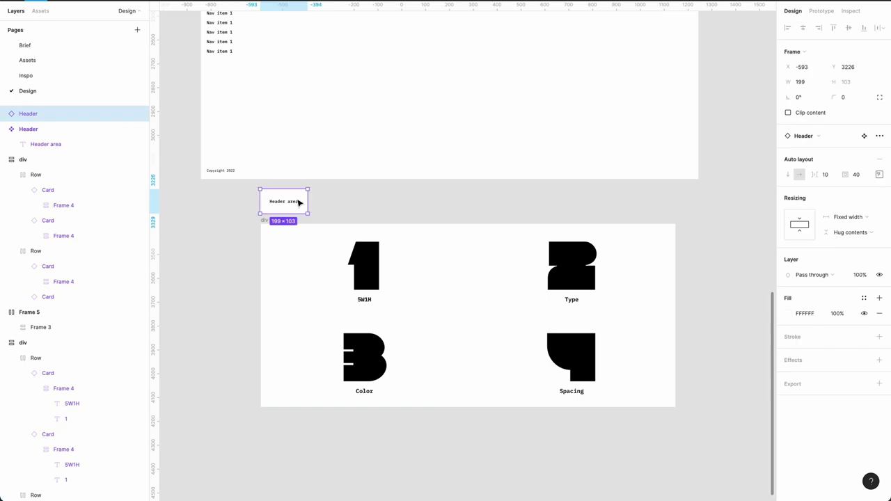
{"action": "left_click", "coordinate": [299, 239]}
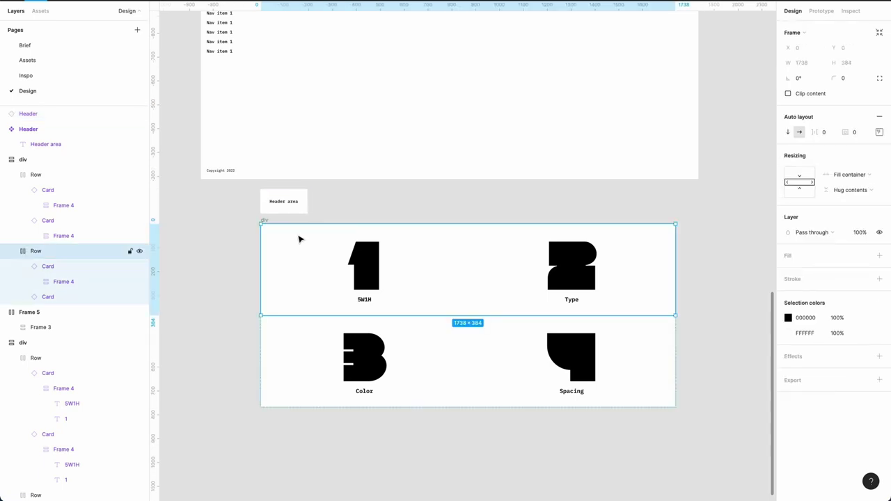
{"action": "left_click", "coordinate": [292, 207]}
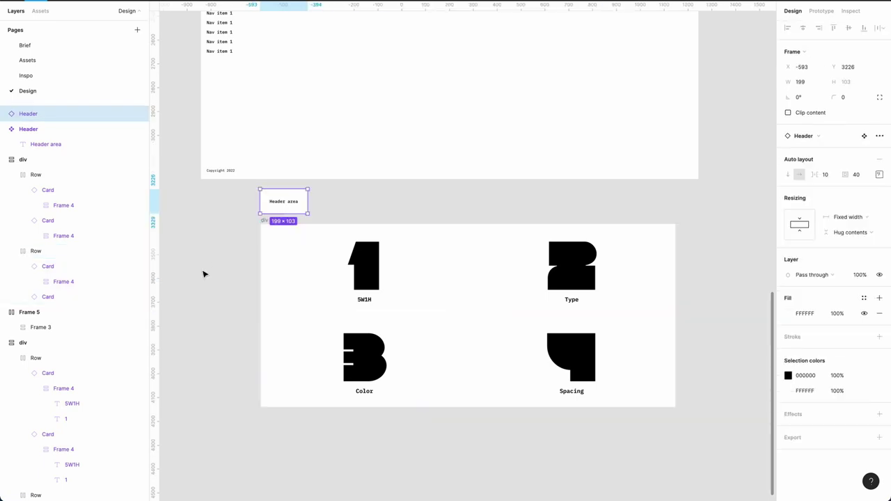
{"action": "left_click", "coordinate": [230, 227]}
{"action": "left_click", "coordinate": [292, 204]}
{"action": "left_click", "coordinate": [269, 224], "text": "shift"}
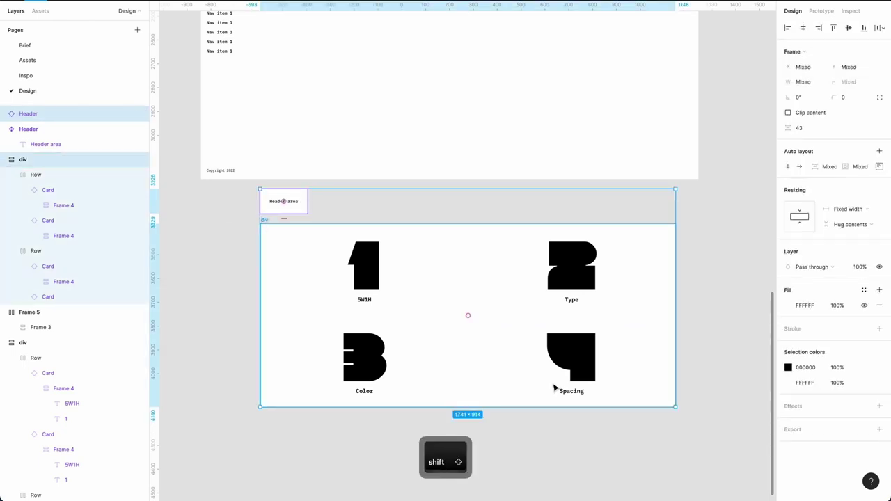
{"action": "key", "text": "shift+a"}
{"action": "left_click", "coordinate": [824, 151]}
{"action": "type", "text": "0"}
{"action": "key", "text": "Return"}
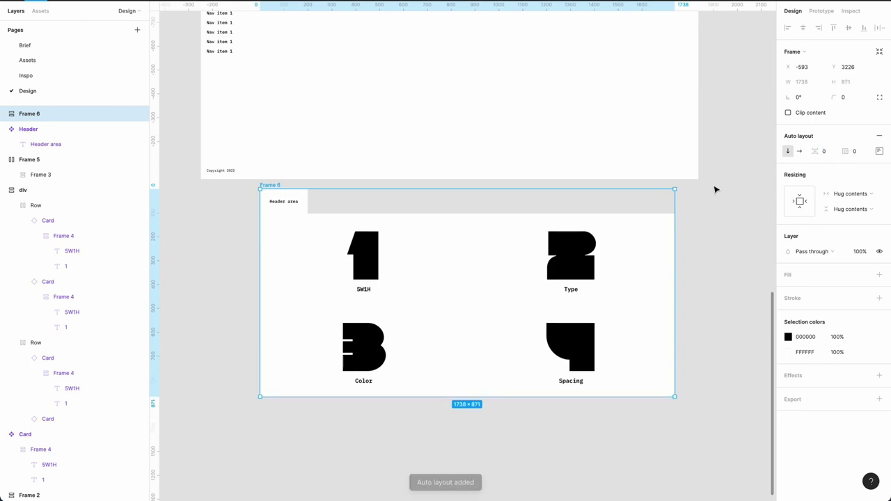
Set the Header instance inside Frame 6 to fill the container's width.
{"action": "left_click", "coordinate": [296, 208]}
{"action": "left_click", "coordinate": [865, 201]}
{"action": "left_click", "coordinate": [855, 224]}
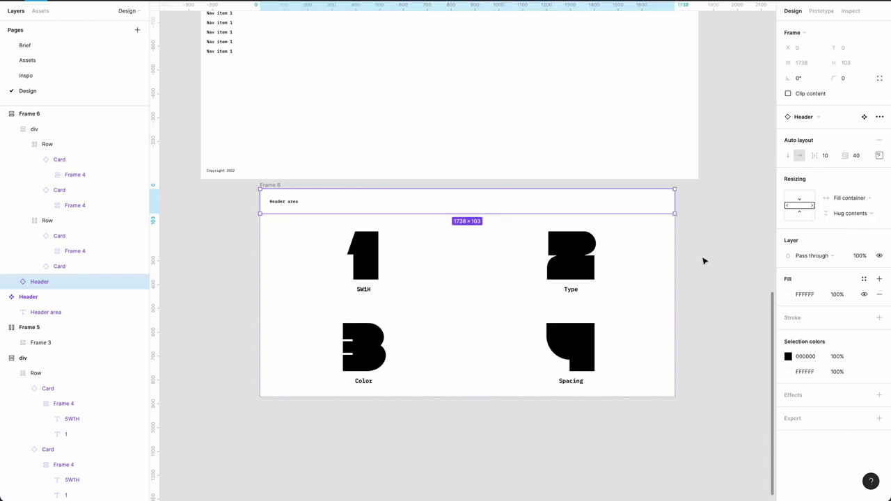
{"action": "left_click", "coordinate": [703, 261]}
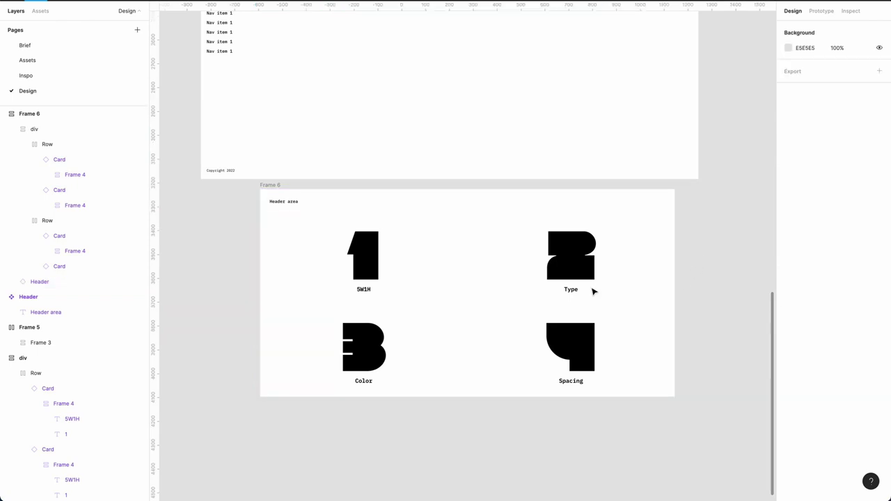
Examine the padding and alignment settings of the Header instance in Frame 6.
{"action": "left_click", "coordinate": [418, 211]}
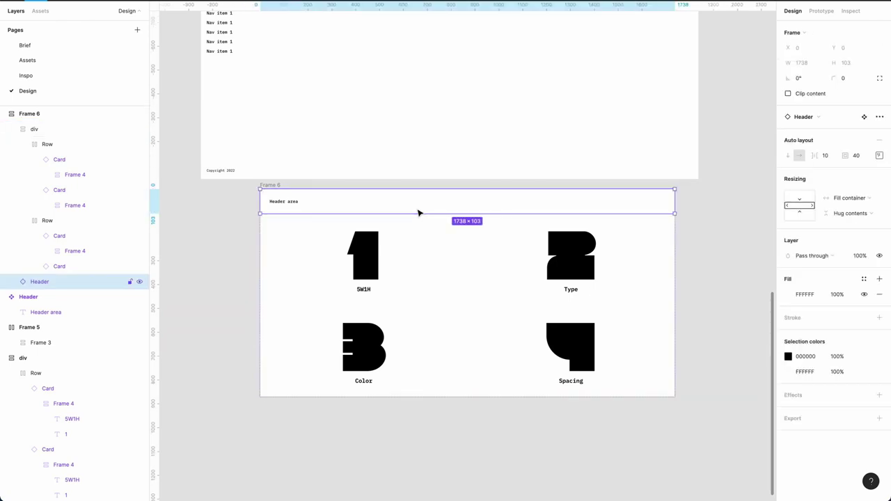
{"action": "left_click", "coordinate": [878, 155]}
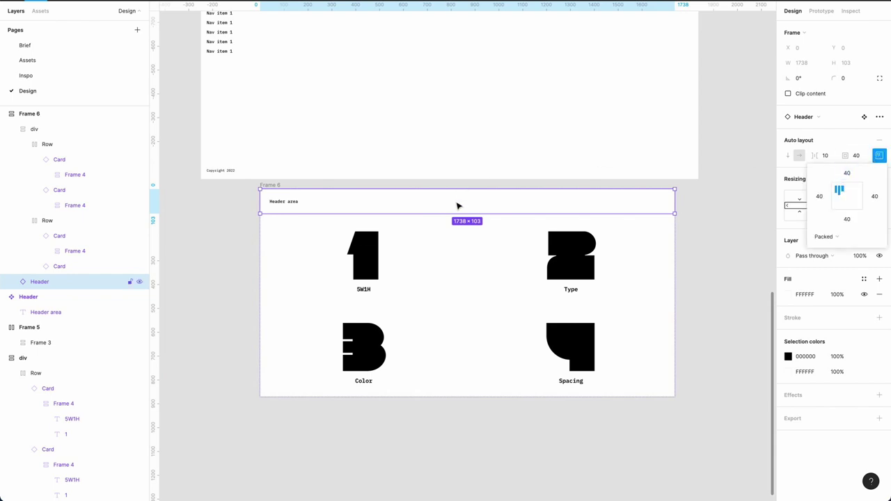
{"action": "left_click", "coordinate": [848, 195]}
{"action": "left_click", "coordinate": [838, 191]}
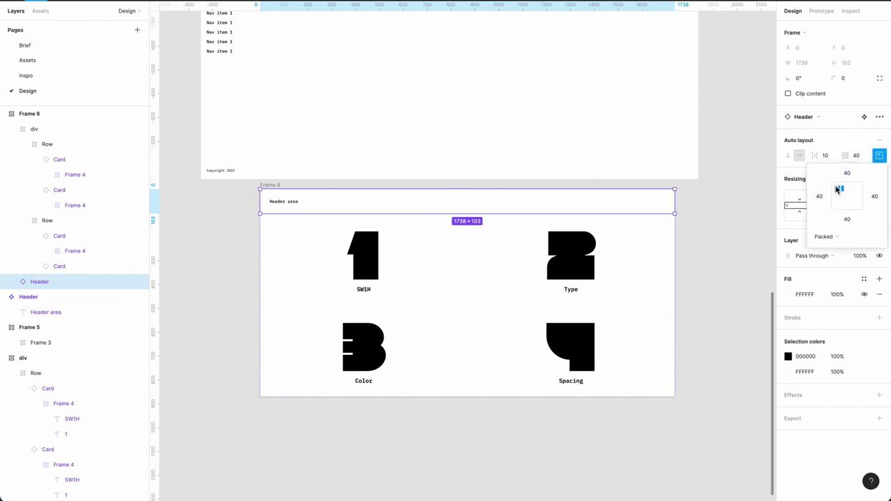
{"action": "left_click", "coordinate": [282, 203]}
{"action": "left_click", "coordinate": [193, 213]}
Move Frame 6 with the header and cards into Frame 5, beside the navigation sidebar.
{"action": "scroll", "coordinate": [265, 267], "scroll_direction": "up", "scroll_amount": 3}
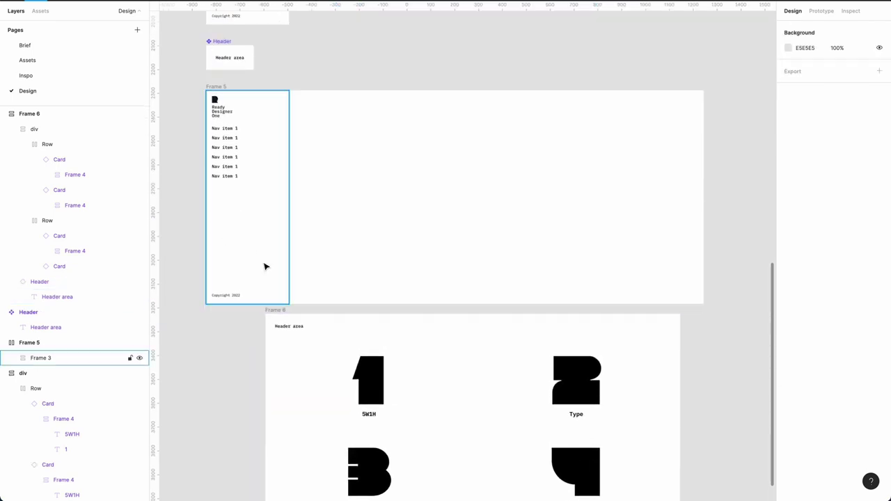
{"action": "left_click", "coordinate": [275, 310]}
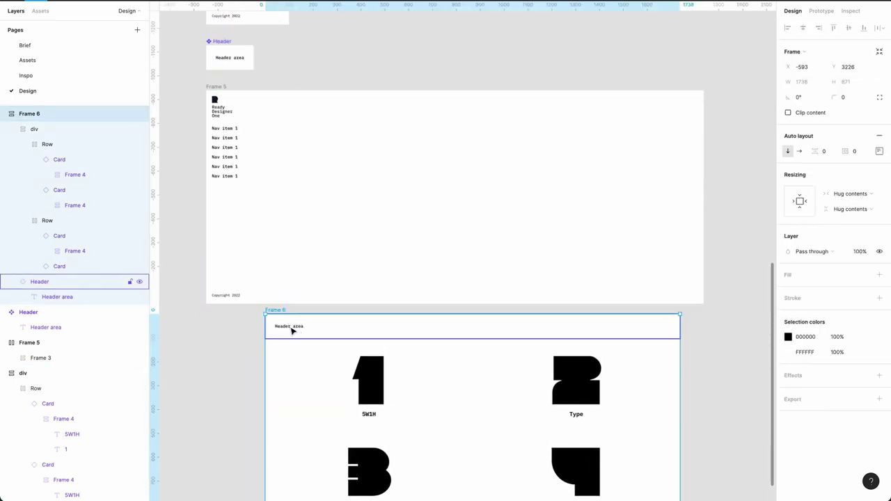
{"action": "left_click", "coordinate": [223, 325]}
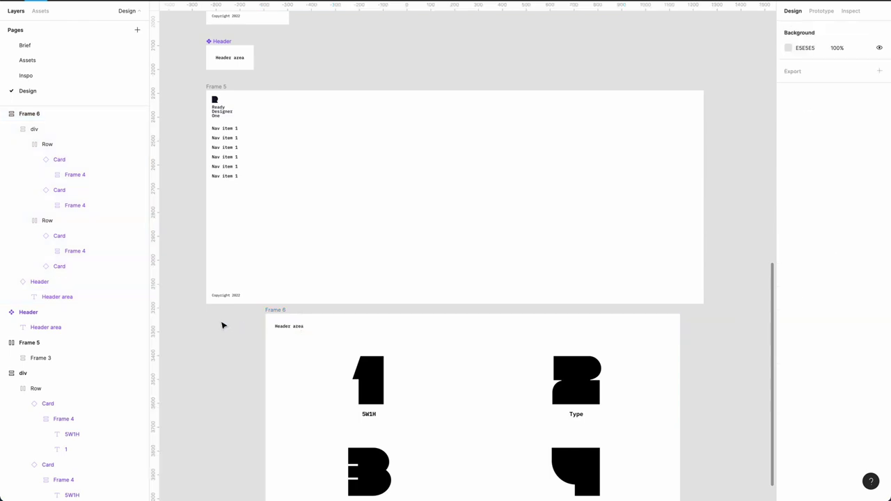
{"action": "left_click", "coordinate": [282, 313]}
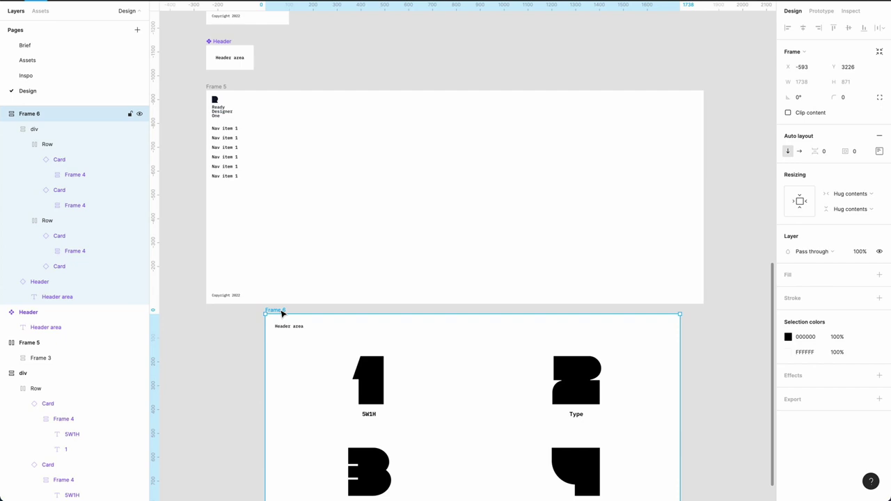
{"action": "key", "text": "super+x"}
{"action": "left_click", "coordinate": [221, 87]}
{"action": "key", "text": "super+v"}
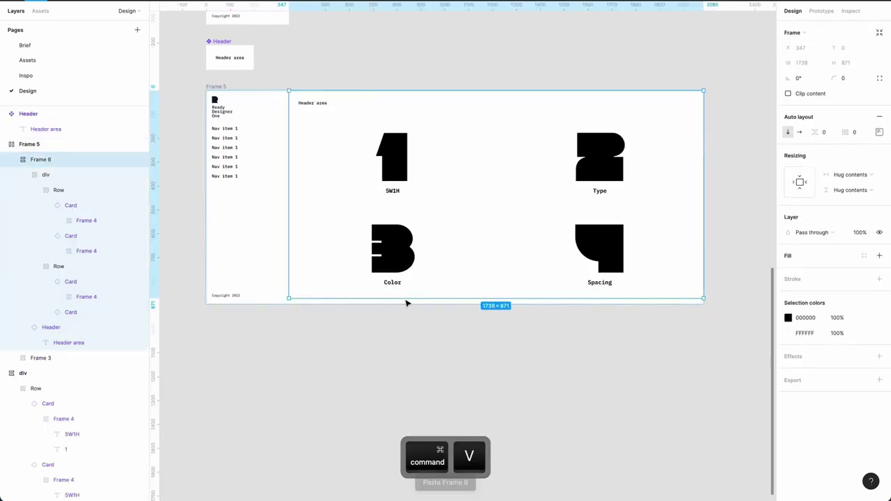
Try narrowing Frame 5 to about 1477 wide and undo the resize.
{"action": "left_click", "coordinate": [12, 159]}
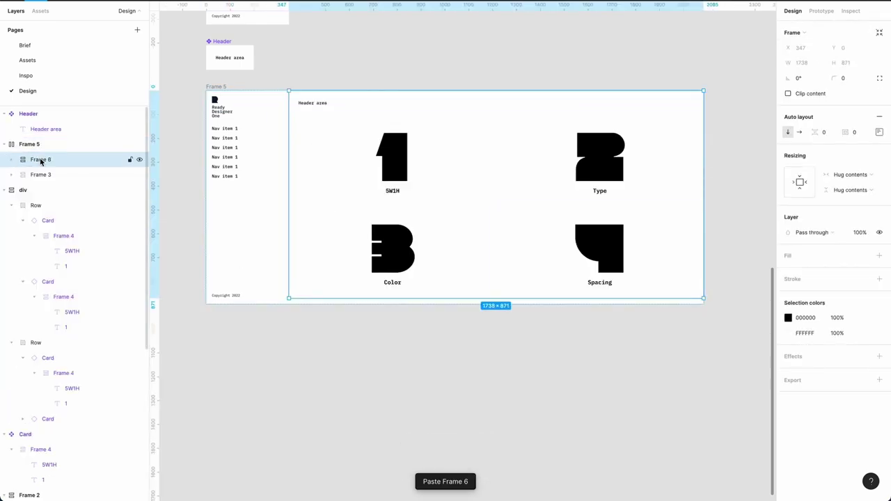
{"action": "left_click", "coordinate": [39, 175]}
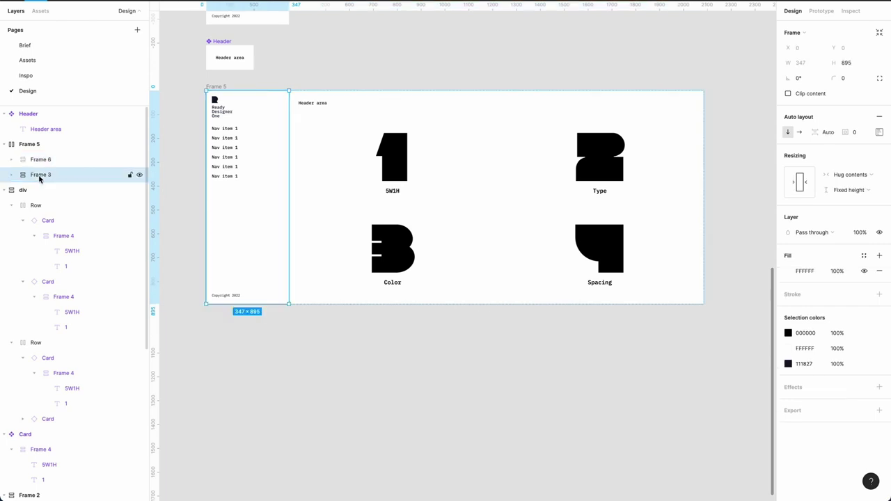
{"action": "left_click", "coordinate": [197, 85]}
{"action": "left_click", "coordinate": [216, 88]}
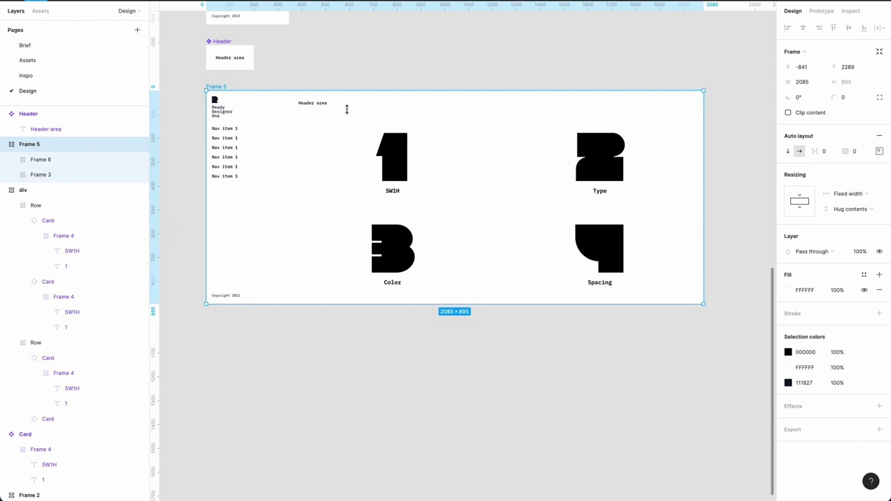
{"action": "left_click_drag", "start_coordinate": [703, 207], "coordinate": [559, 207]}
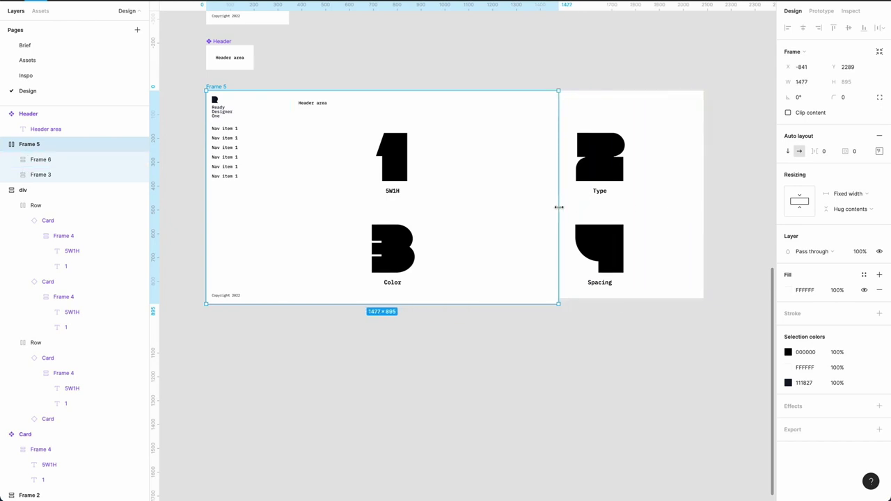
{"action": "key", "text": "ctrl+z"}
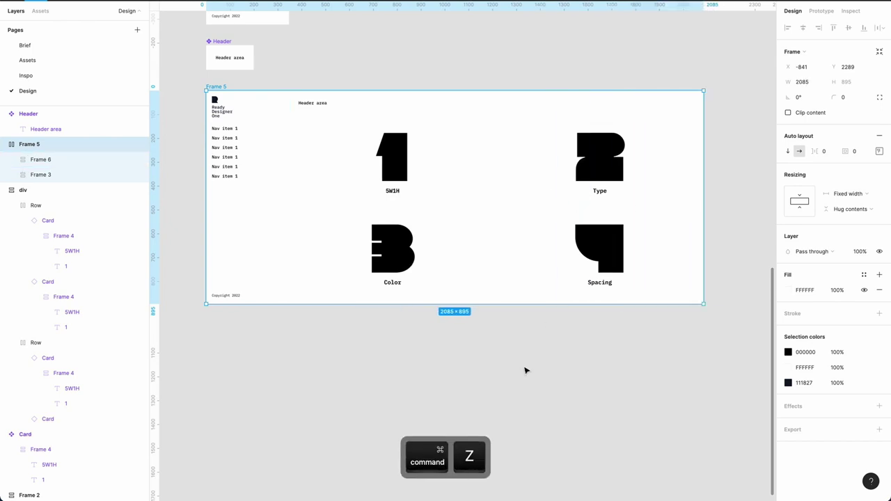
Set Frame 6 and its nested div and Header instance to fill their container's width.
{"action": "left_click", "coordinate": [44, 159]}
{"action": "left_click", "coordinate": [863, 179]}
{"action": "left_click", "coordinate": [863, 185]}
{"action": "key", "text": "ctrl+v"}
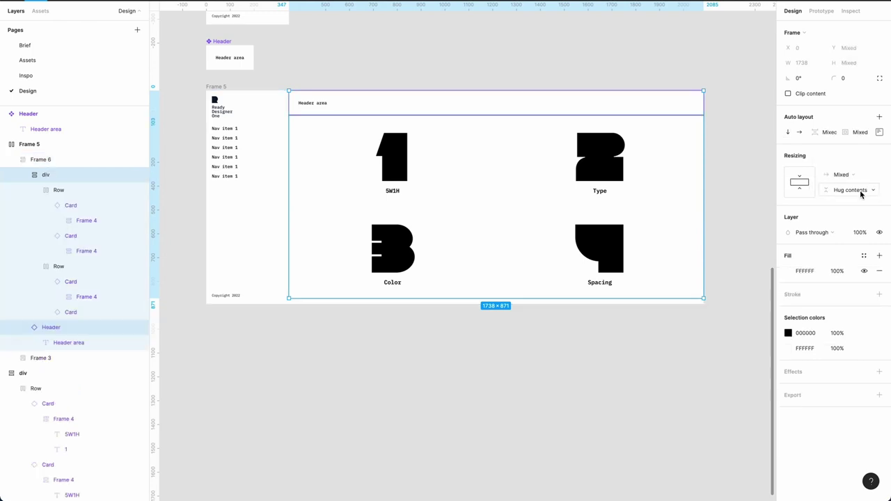
{"action": "left_click", "coordinate": [847, 175]}
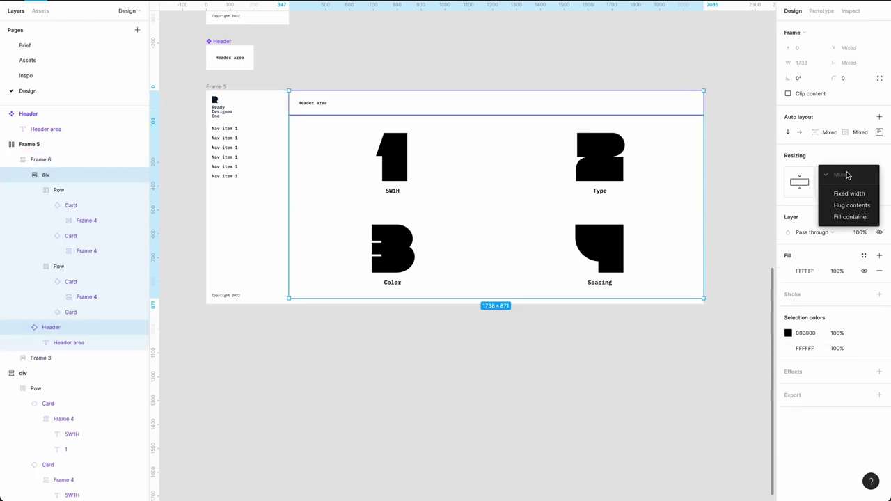
{"action": "left_click", "coordinate": [848, 217]}
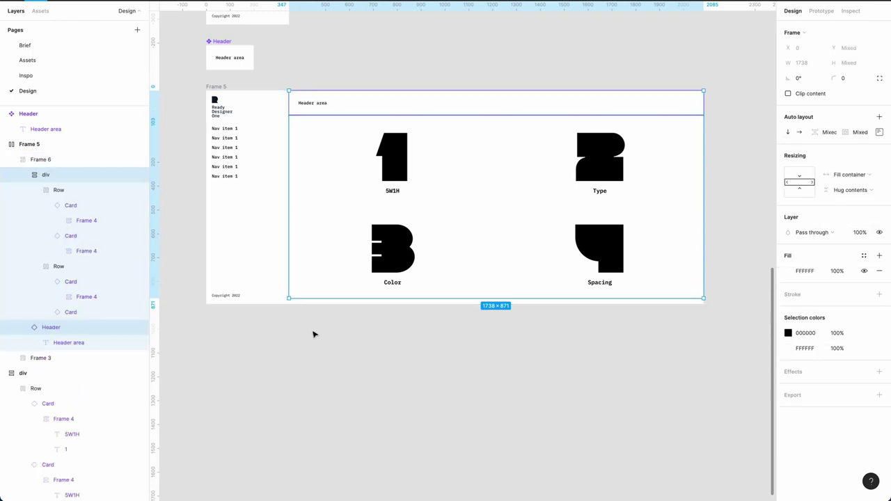
Narrow Frame 5 to test how the header and cards adapt to its width.
{"action": "left_click", "coordinate": [228, 88]}
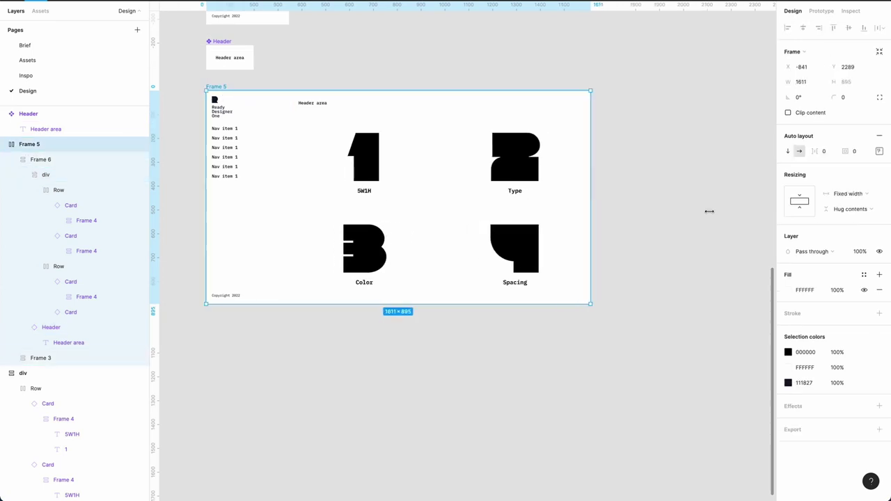